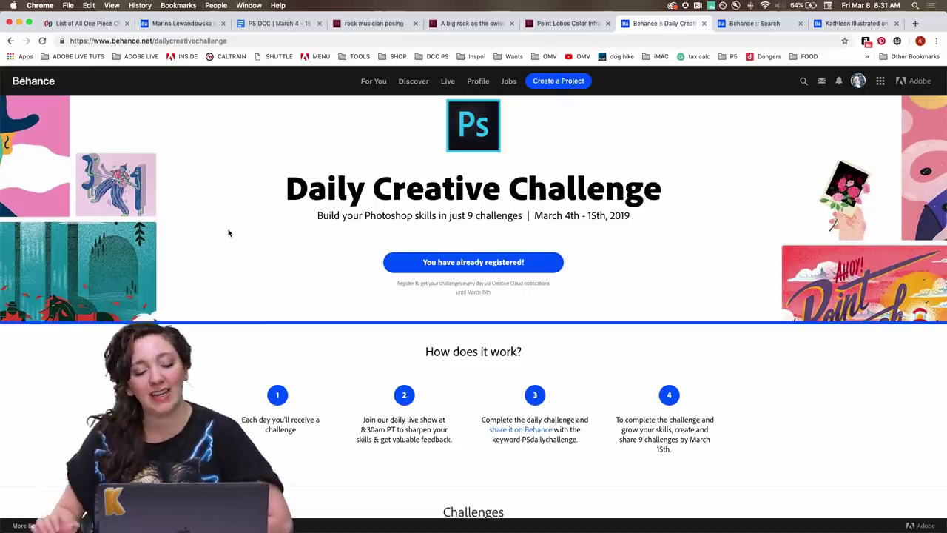
pyautogui.scroll(-5, 338, 227)
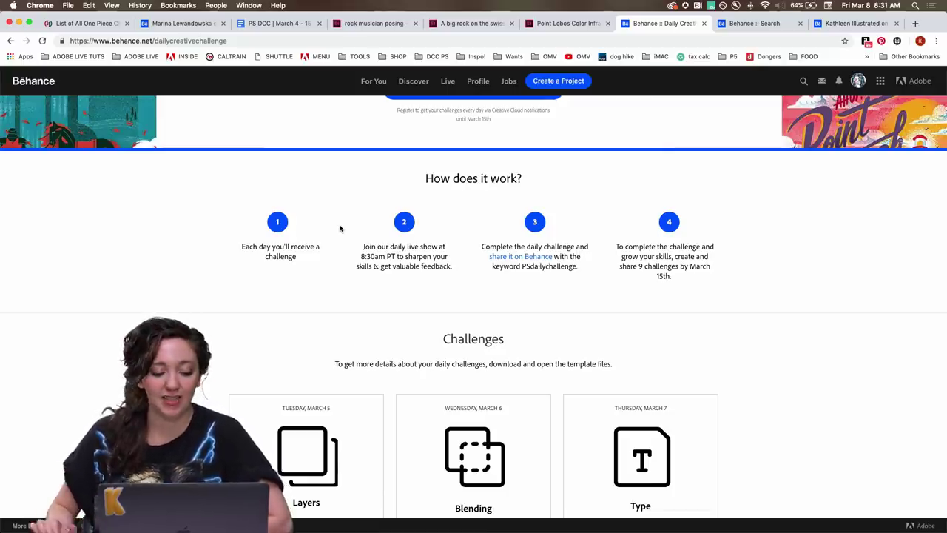
pyautogui.scroll(-7, 340, 228)
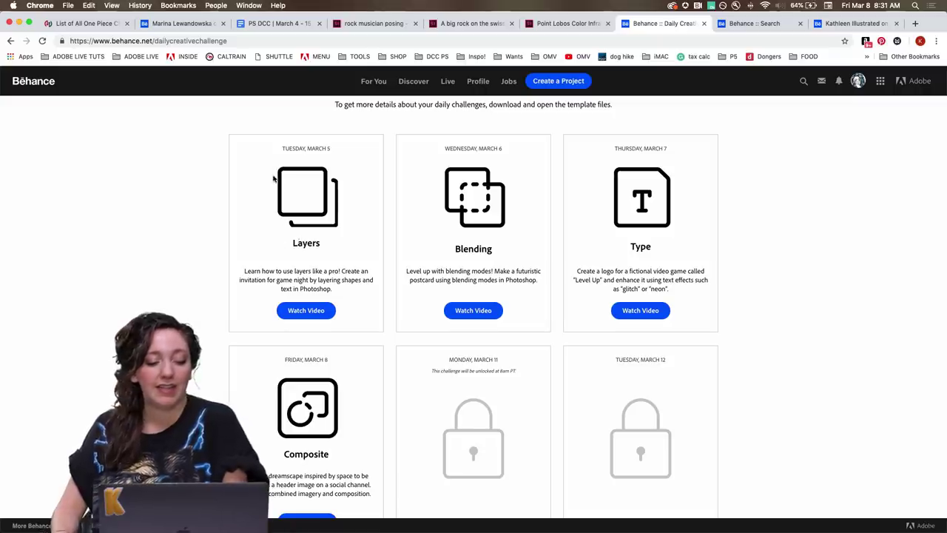
pyautogui.scroll(-1, 254, 336)
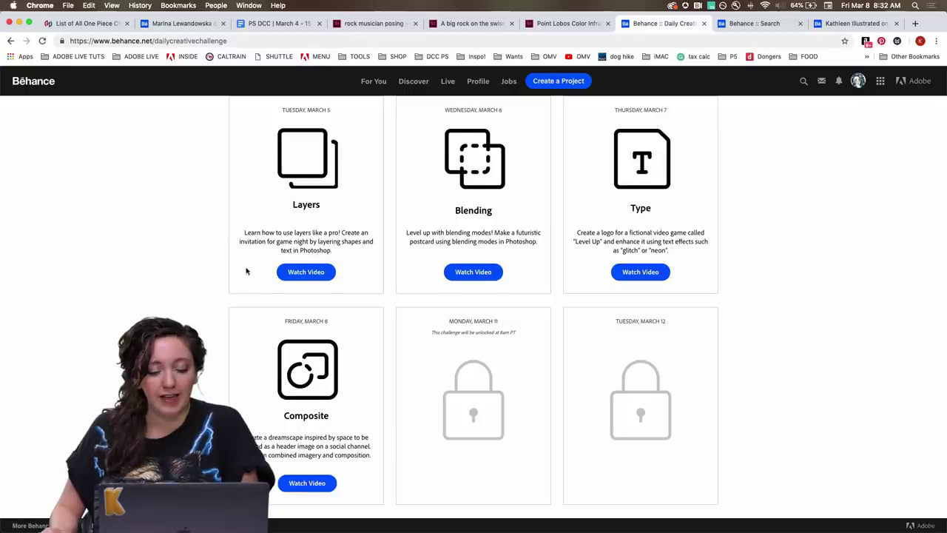
pyautogui.scroll(-2, 247, 271)
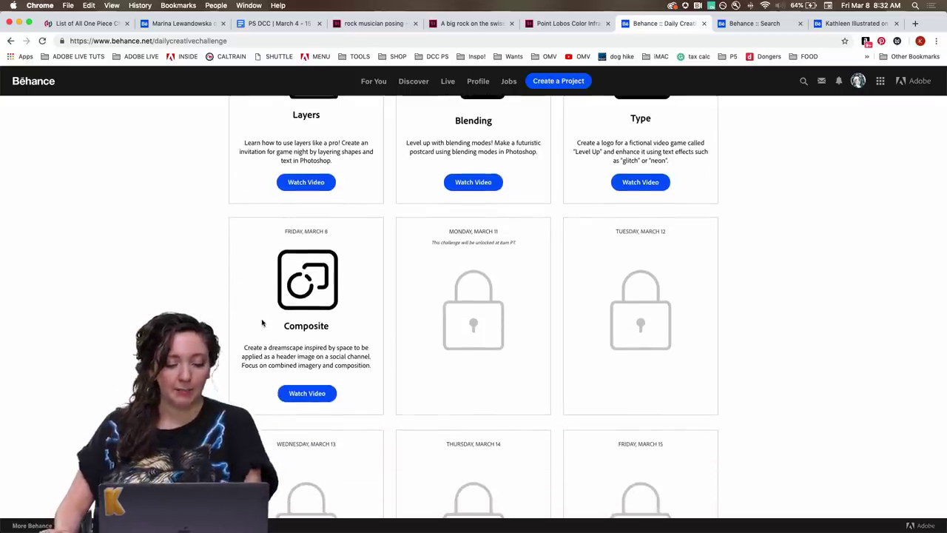
pyautogui.scroll(-1, 262, 323)
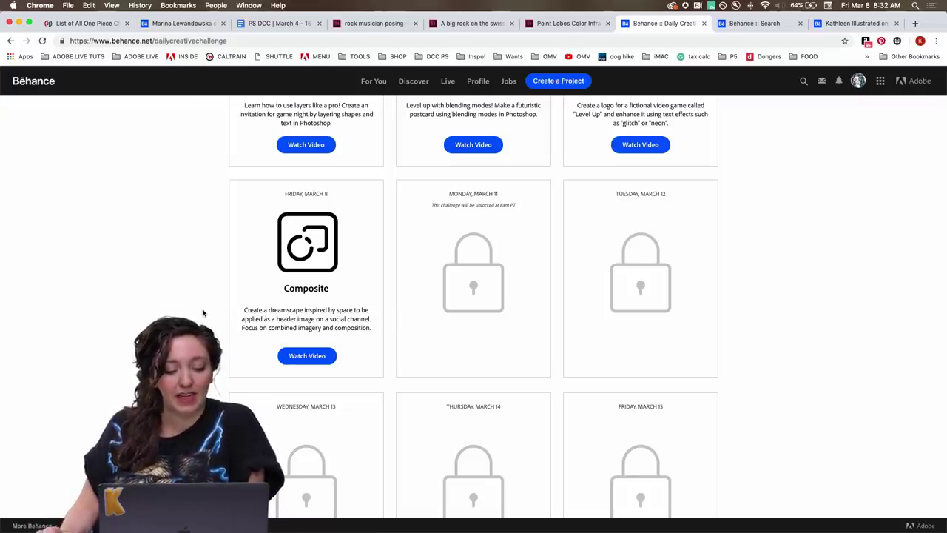
pyautogui.scroll(1, 203, 313)
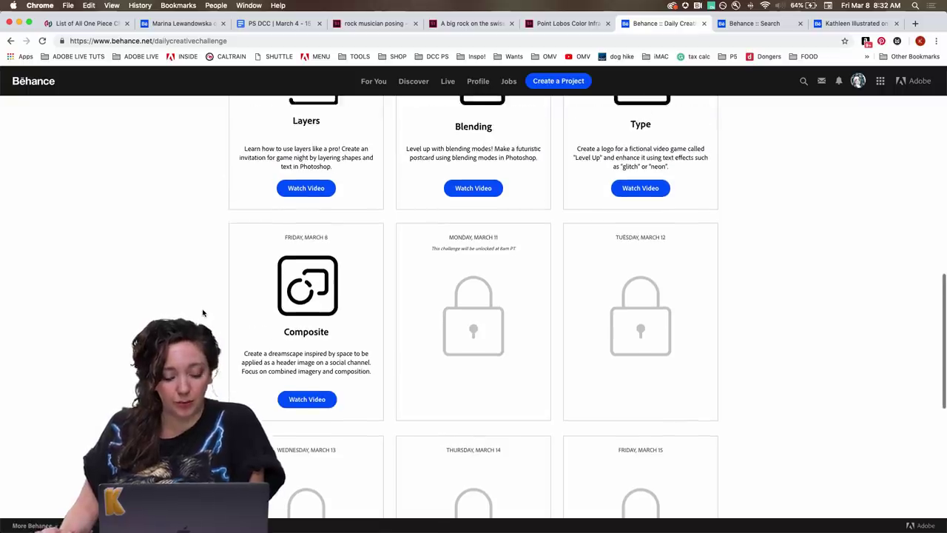
pyautogui.scroll(4, 203, 313)
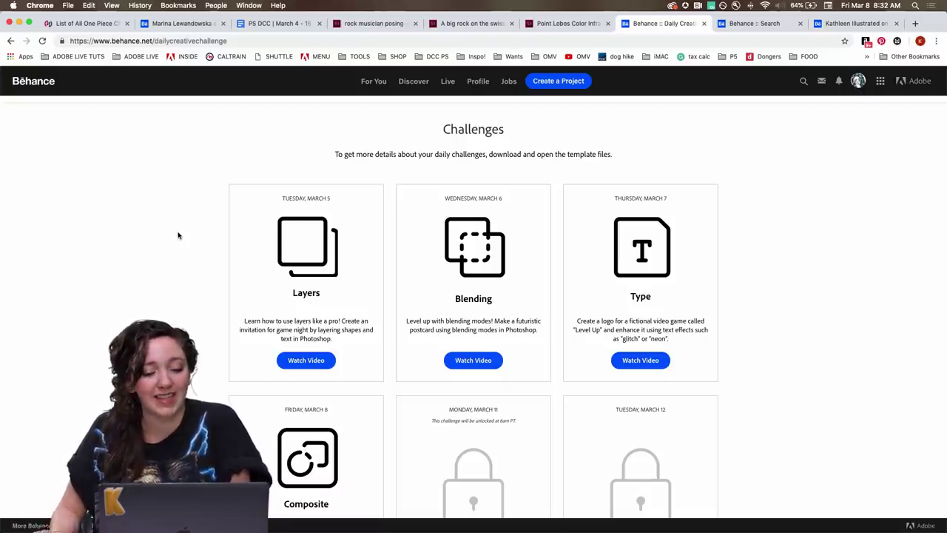
pyautogui.scroll(-3, 215, 270)
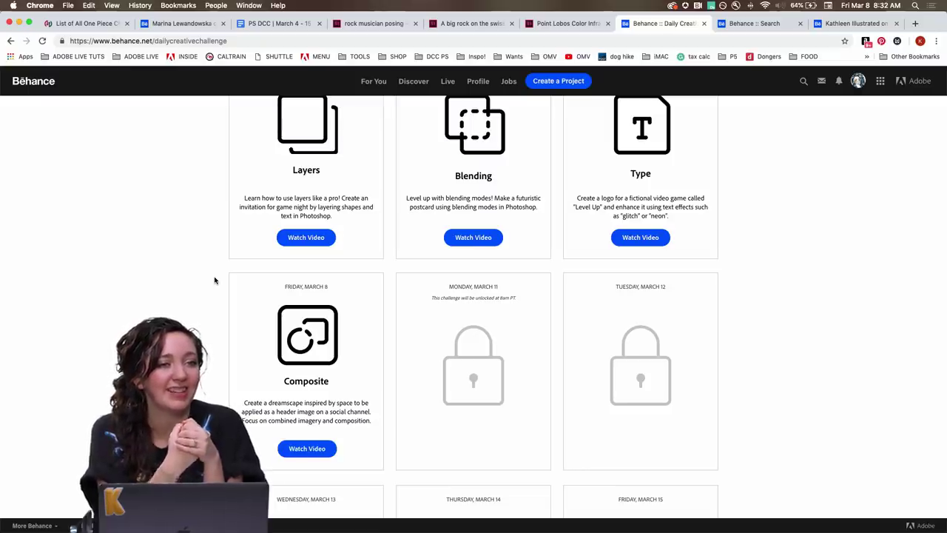
pyautogui.scroll(7, 234, 261)
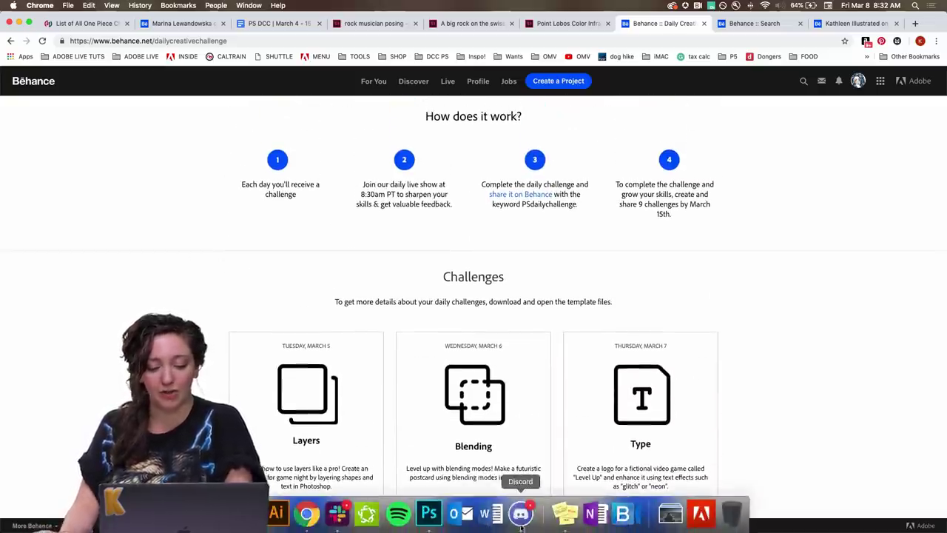
# - Check the LEVEL UP glitch title in Discord's #design-feedback channel, then return to Photoshop
pyautogui.click(521, 517)
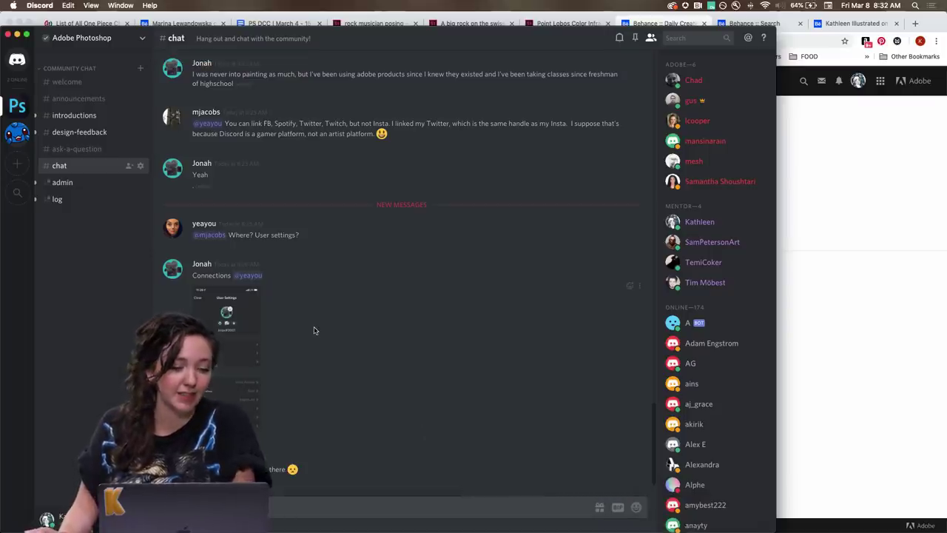
pyautogui.click(80, 133)
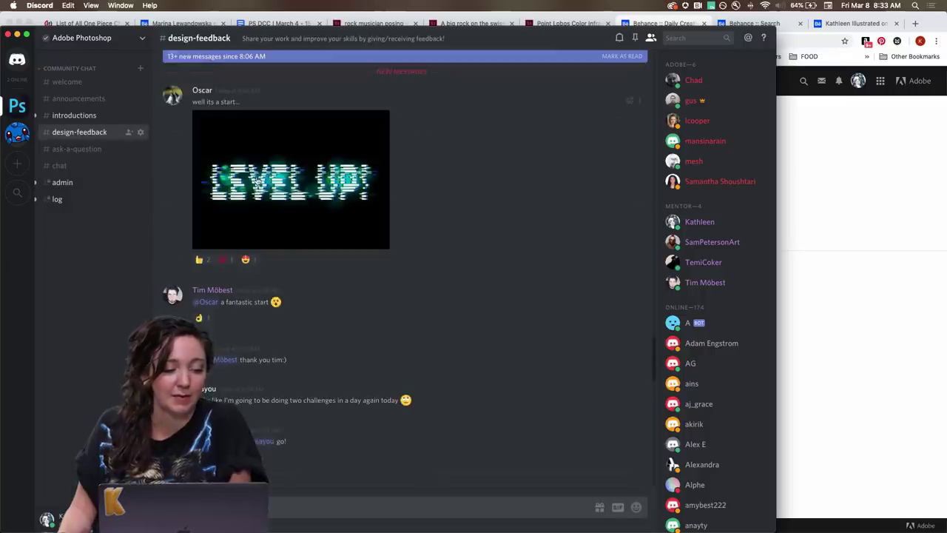
pyautogui.scroll(3, 307, 194)
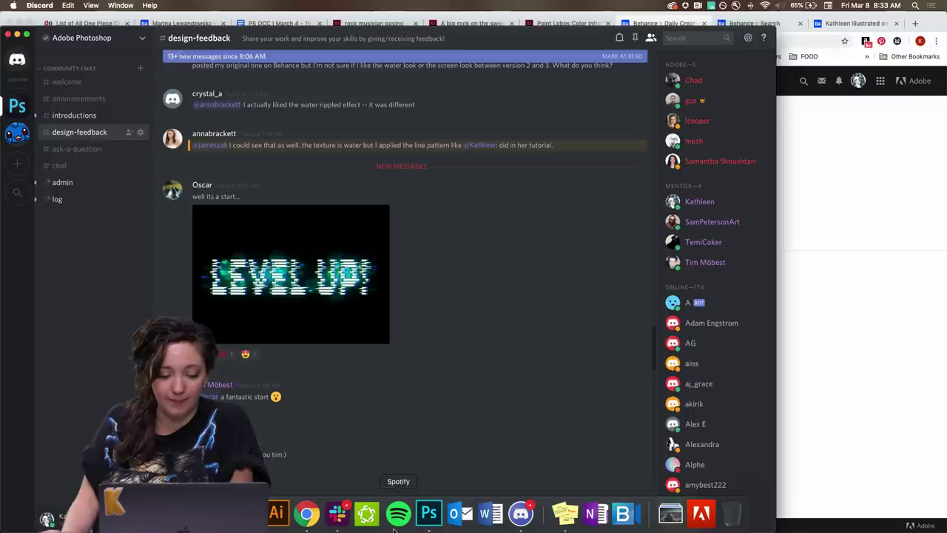
pyautogui.click(429, 512)
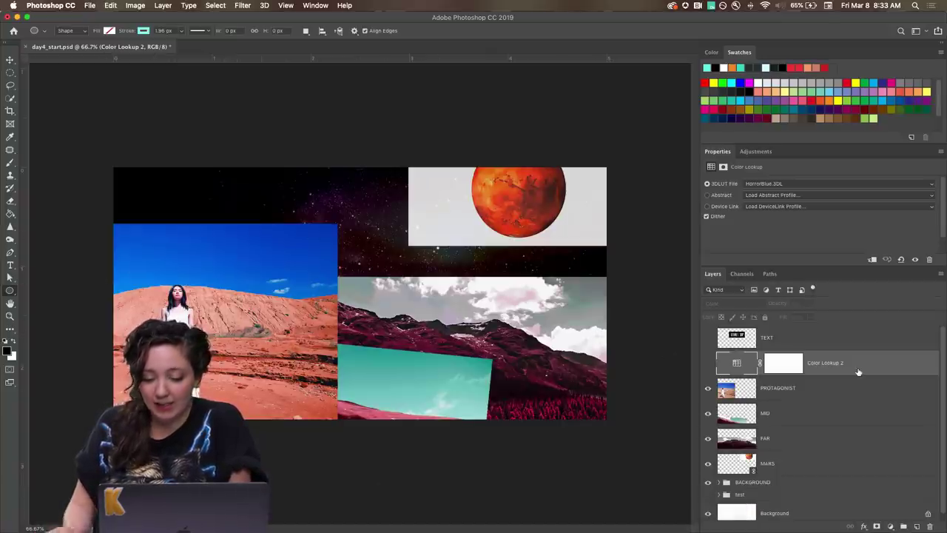
# - Delete the Color Lookup 2 adjustment layer from the composite
pyautogui.press('Delete')
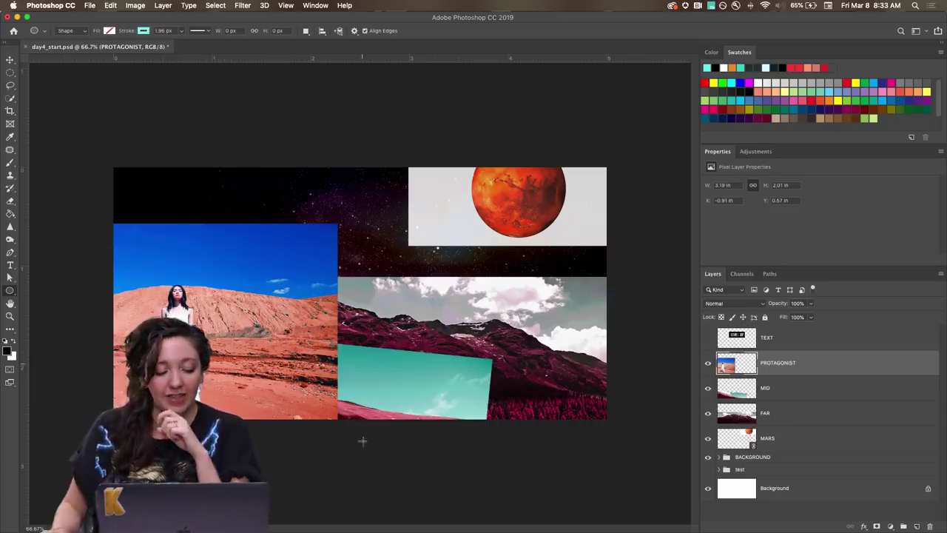
# - Open the Digital Collage project from the Behance profile in Chrome
pyautogui.moveTo(365, 527)
pyautogui.click(306, 515)
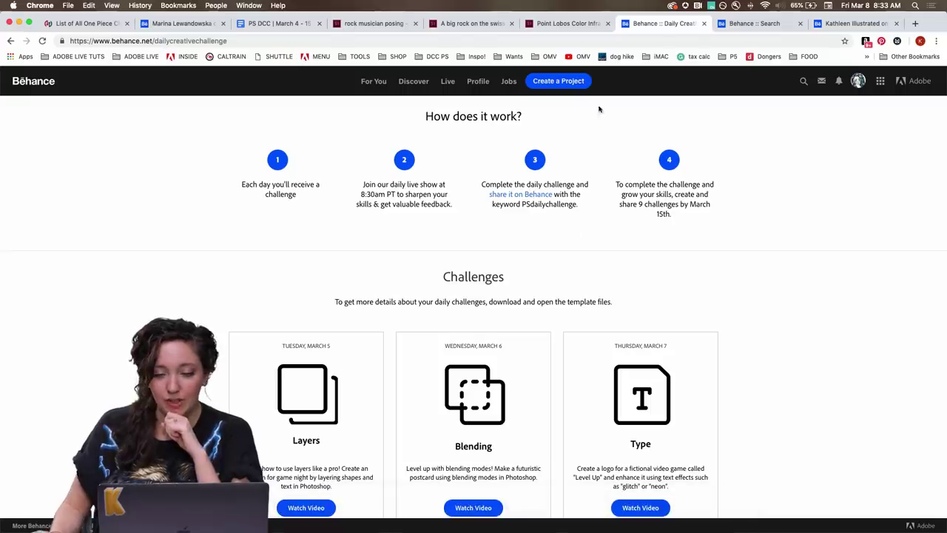
pyautogui.click(855, 23)
pyautogui.scroll(-5, 615, 234)
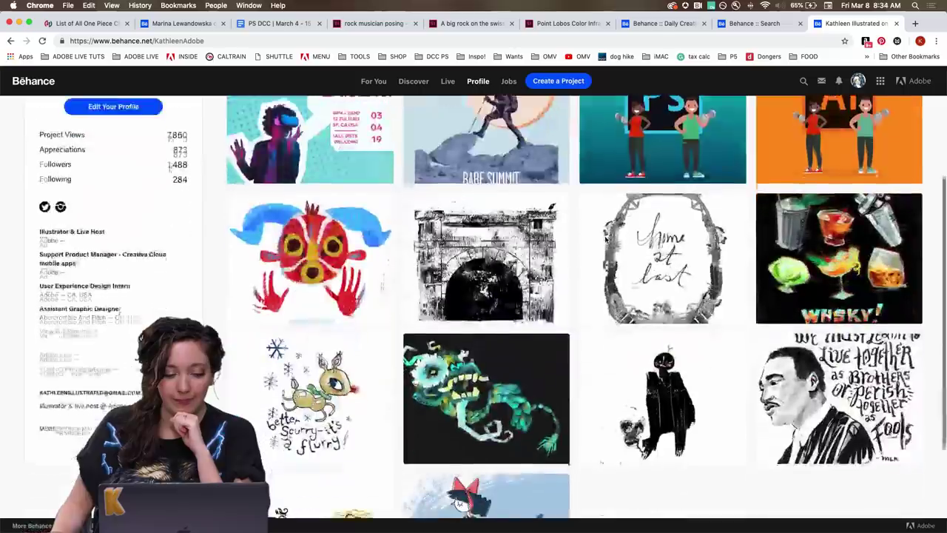
pyautogui.click(630, 226)
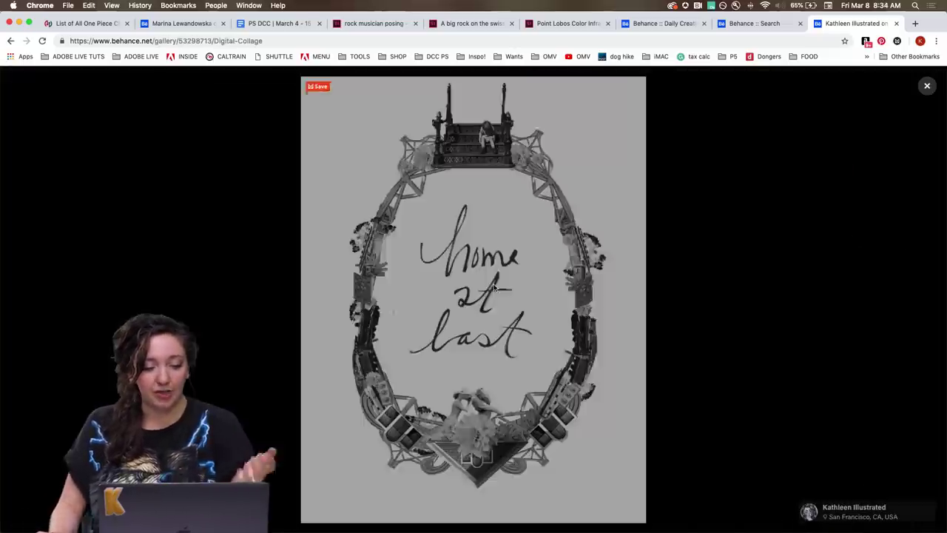
# - View the collage image at full size, then close it and return to the profile
pyautogui.click(387, 297)
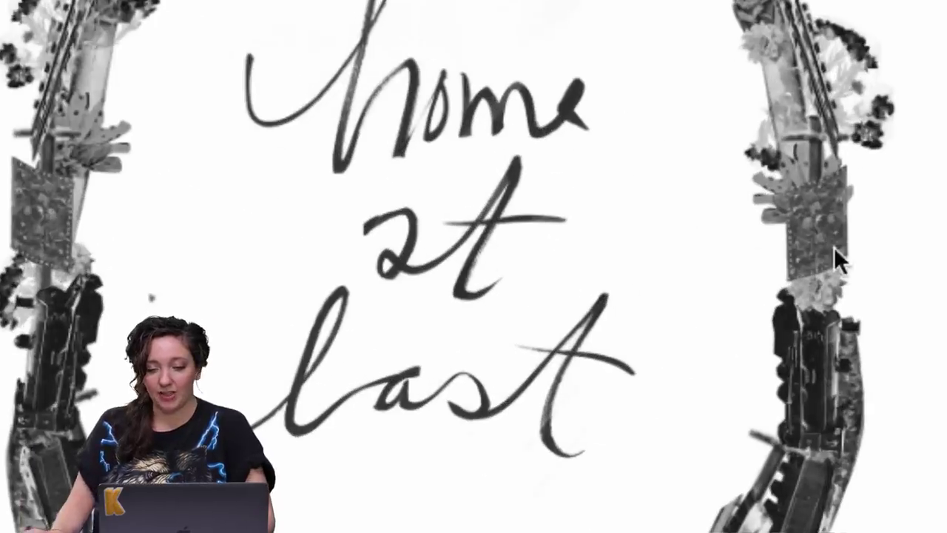
pyautogui.scroll(5, 592, 15)
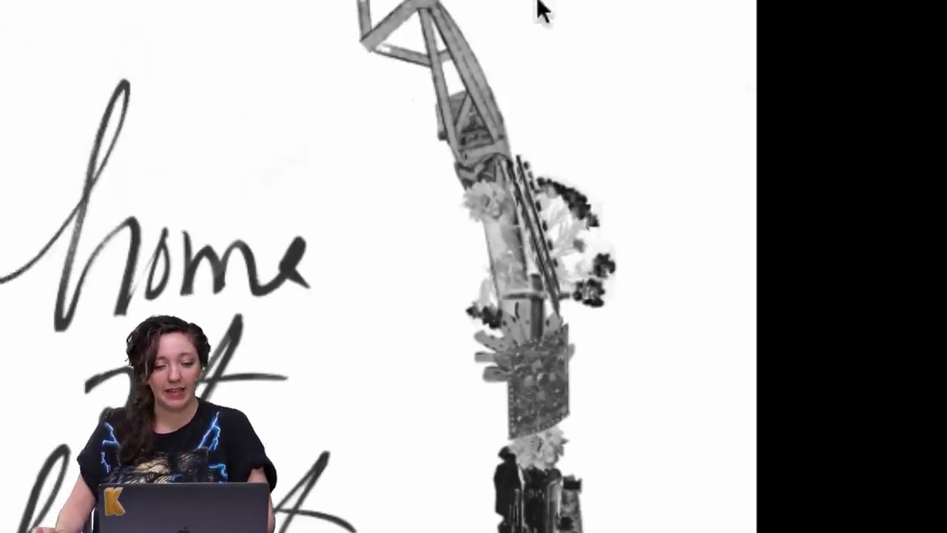
pyautogui.scroll(4, 365, 29)
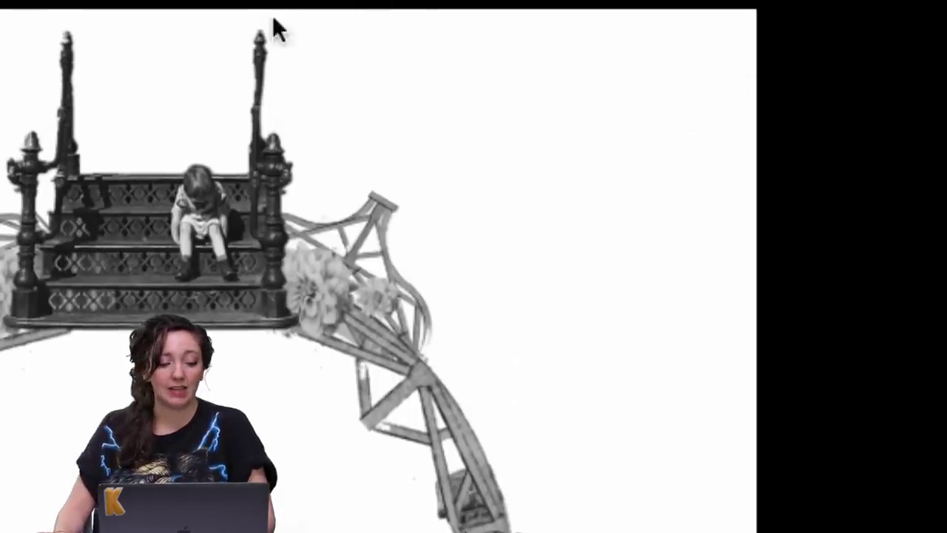
pyautogui.scroll(-8, 59, 408)
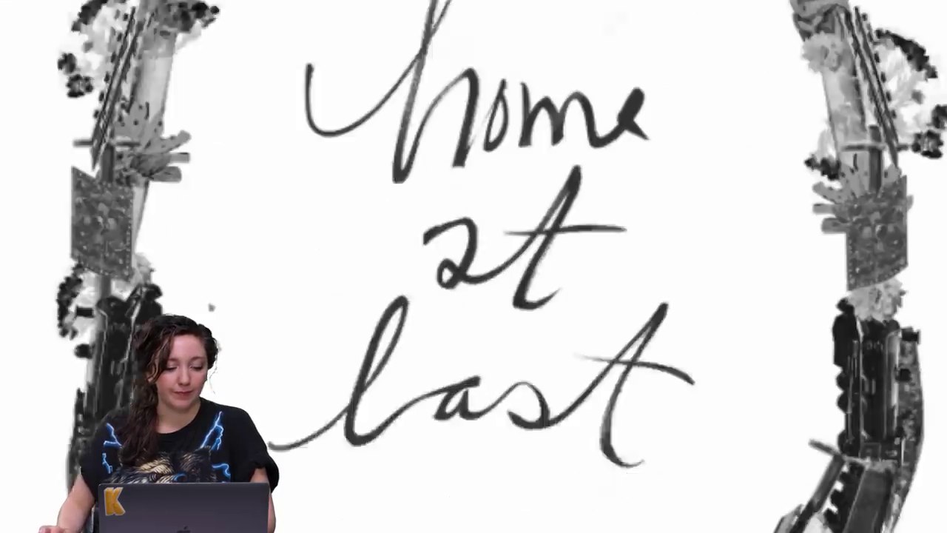
pyautogui.scroll(-4, 285, 446)
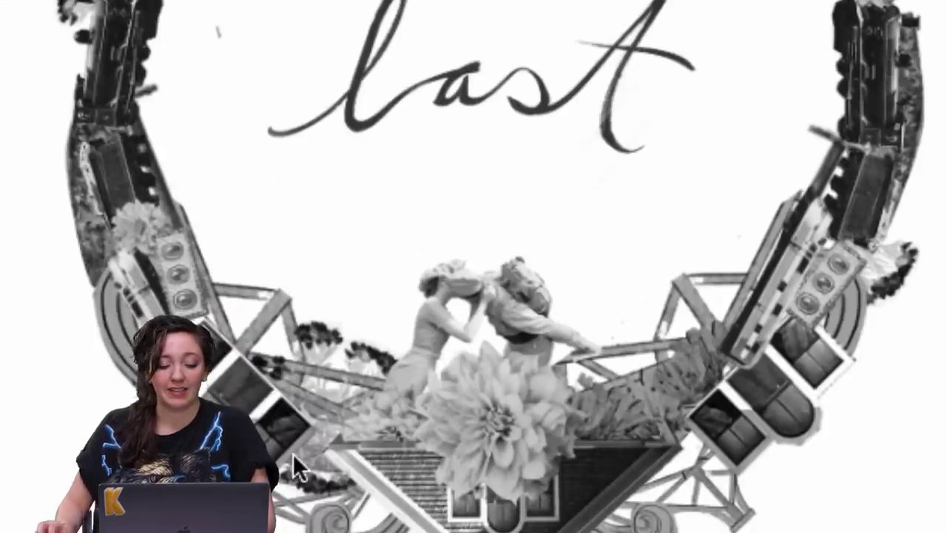
pyautogui.scroll(-3, 293, 453)
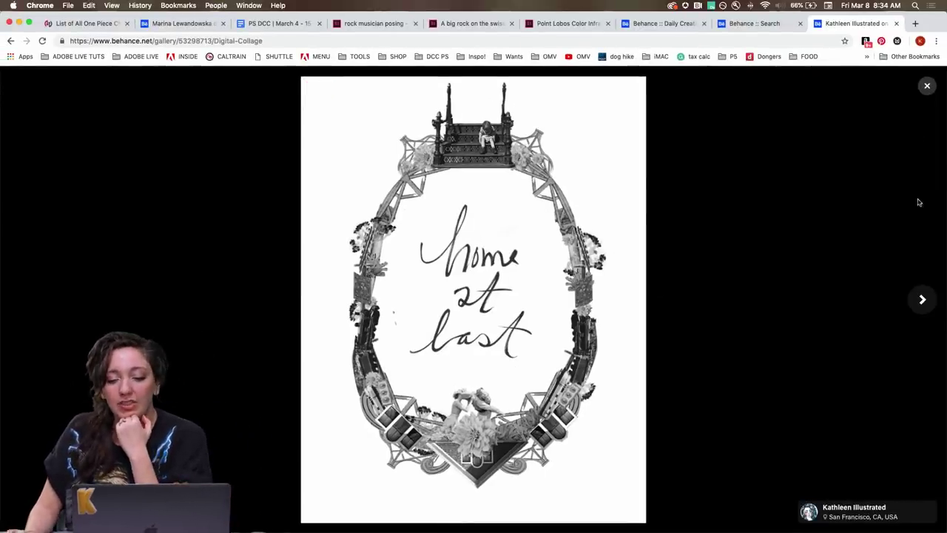
pyautogui.click(927, 87)
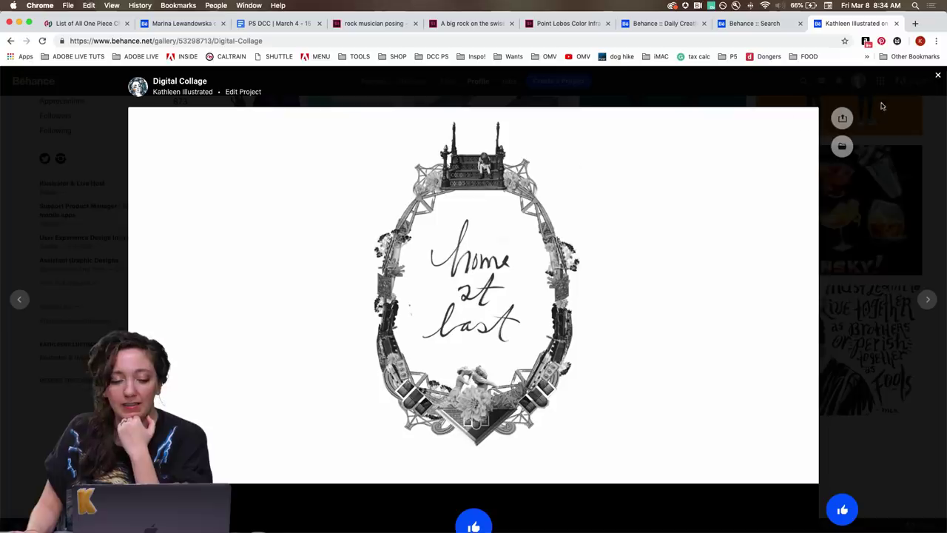
pyautogui.click(934, 94)
pyautogui.scroll(5, 739, 222)
# - Edit the Photoshop Daily Creative Challenge project and review the toucan collage under Content
pyautogui.click(545, 228)
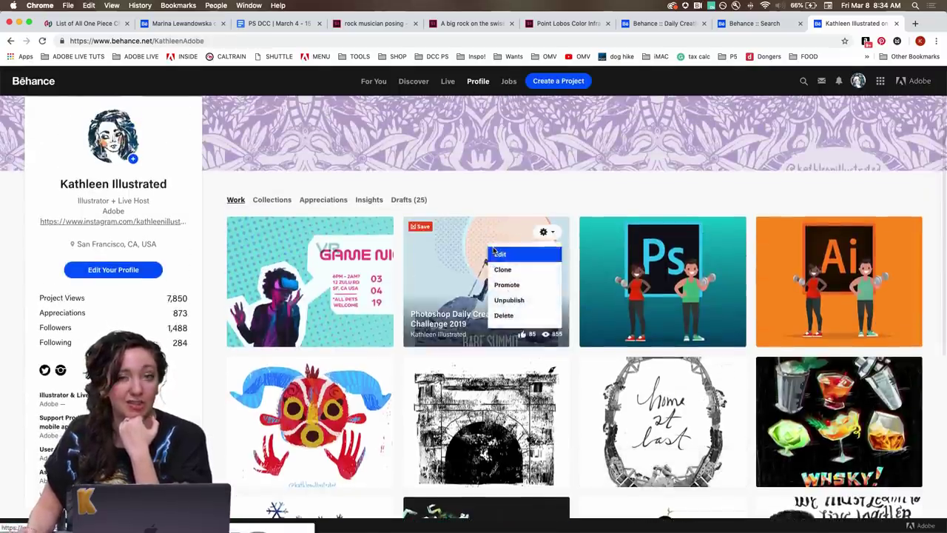
pyautogui.click(504, 251)
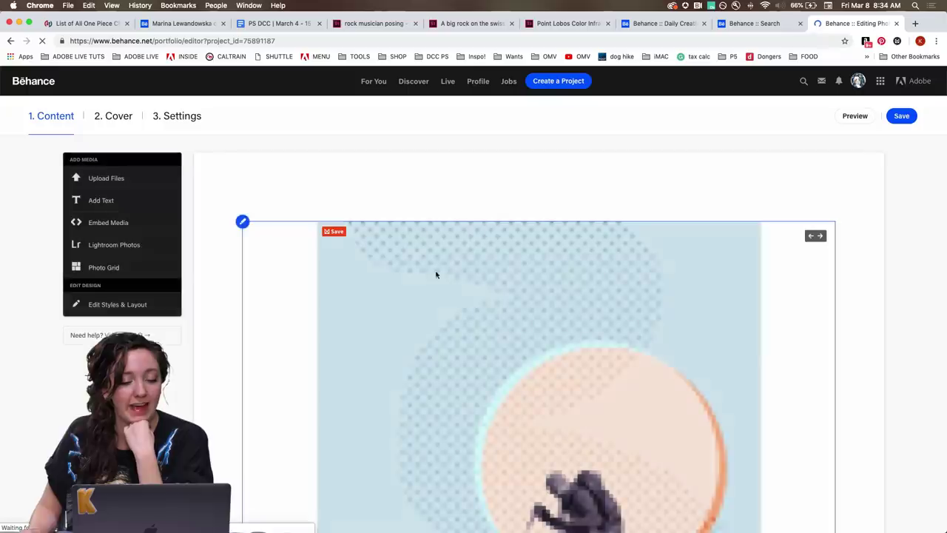
pyautogui.scroll(-20, 427, 288)
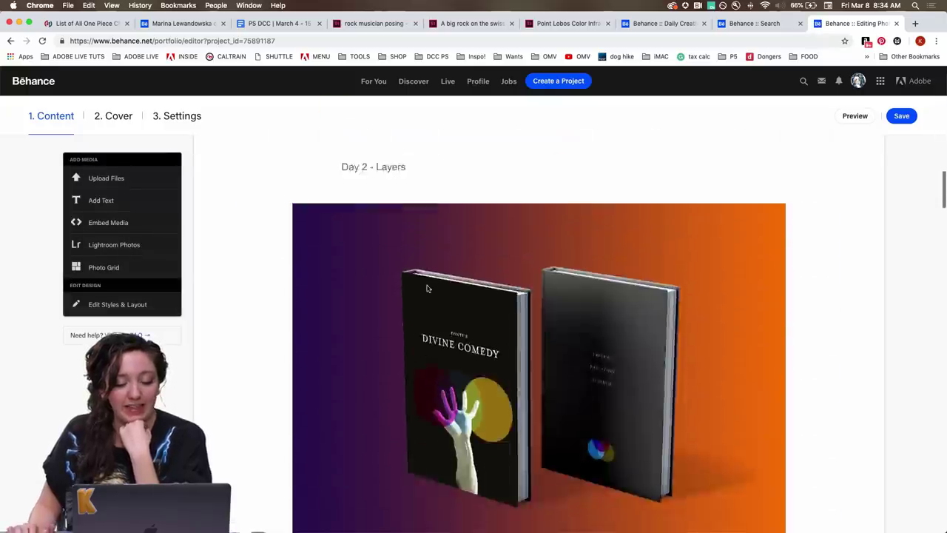
pyautogui.scroll(-4, 427, 289)
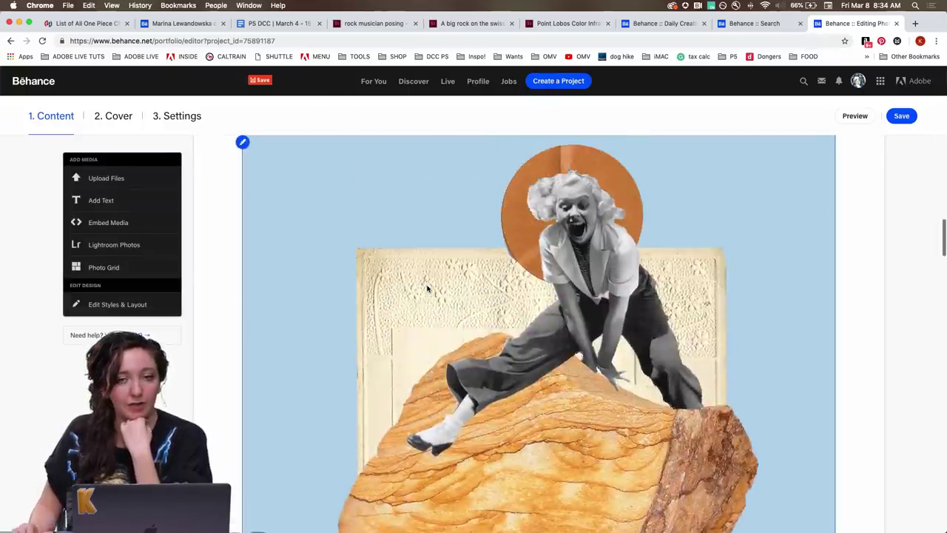
pyautogui.scroll(-10, 427, 289)
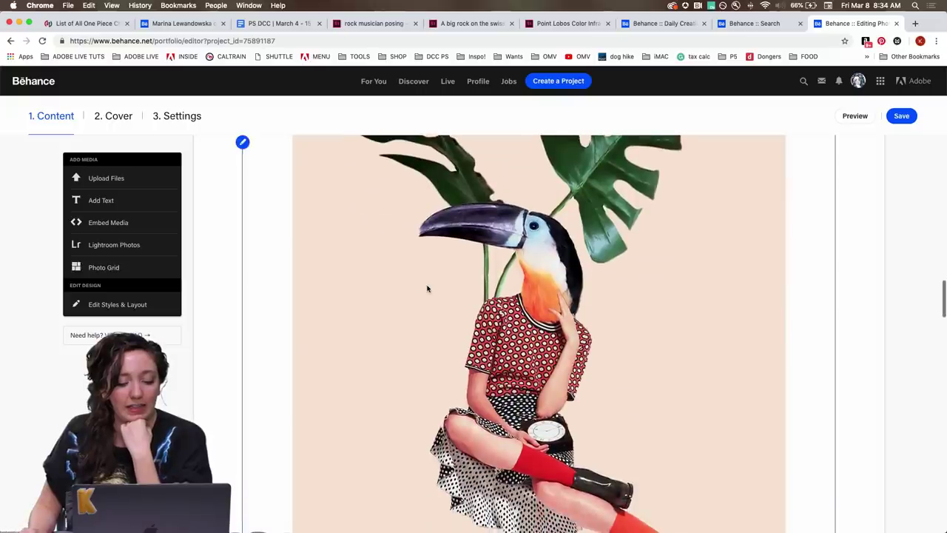
pyautogui.scroll(2, 529, 285)
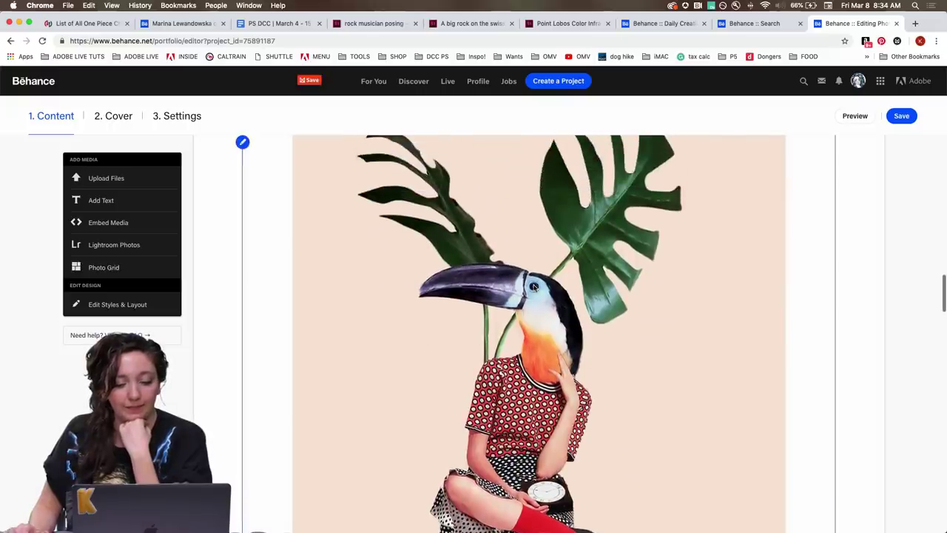
pyautogui.scroll(-3, 533, 286)
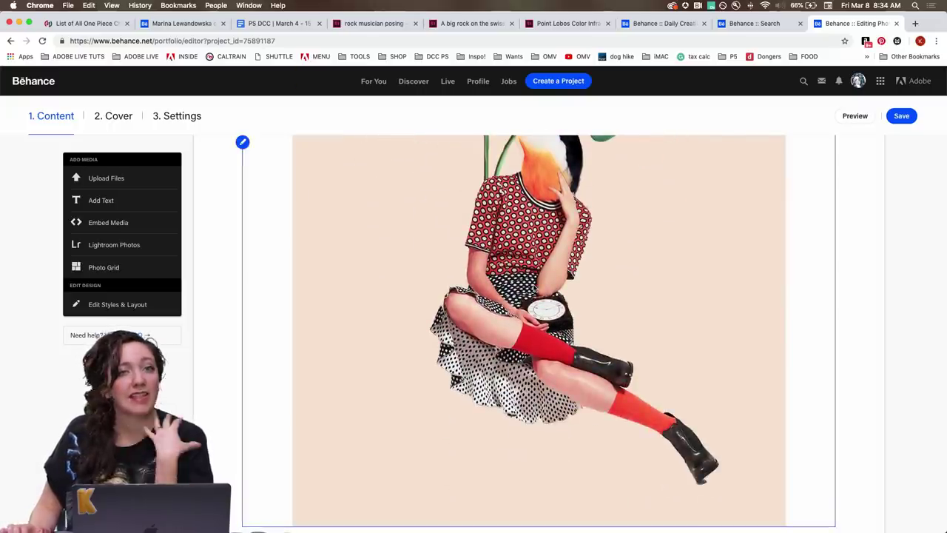
pyautogui.scroll(3, 524, 283)
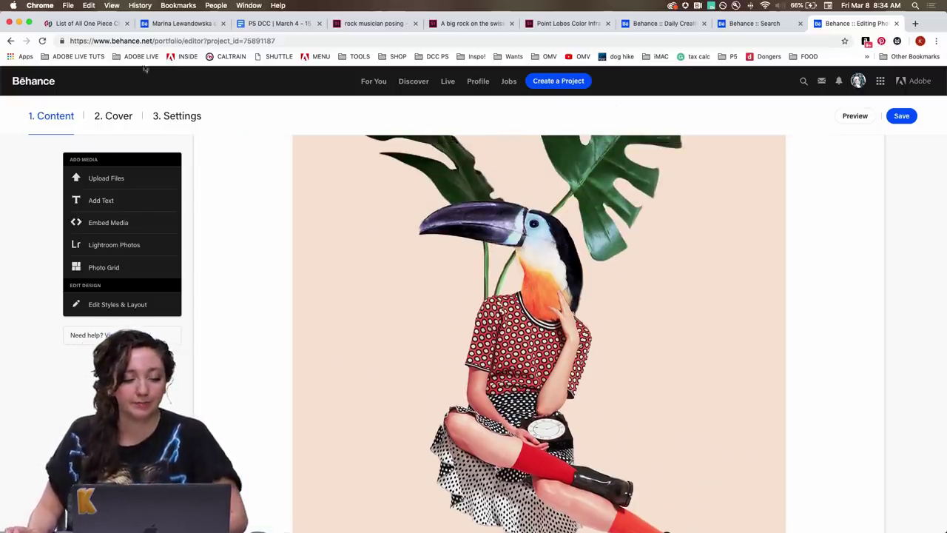
# - In day4_start.psd, hide PROTAGONIST, MID and FAR, then select MARS with the Elliptical Marquee tool
pyautogui.moveTo(276, 527)
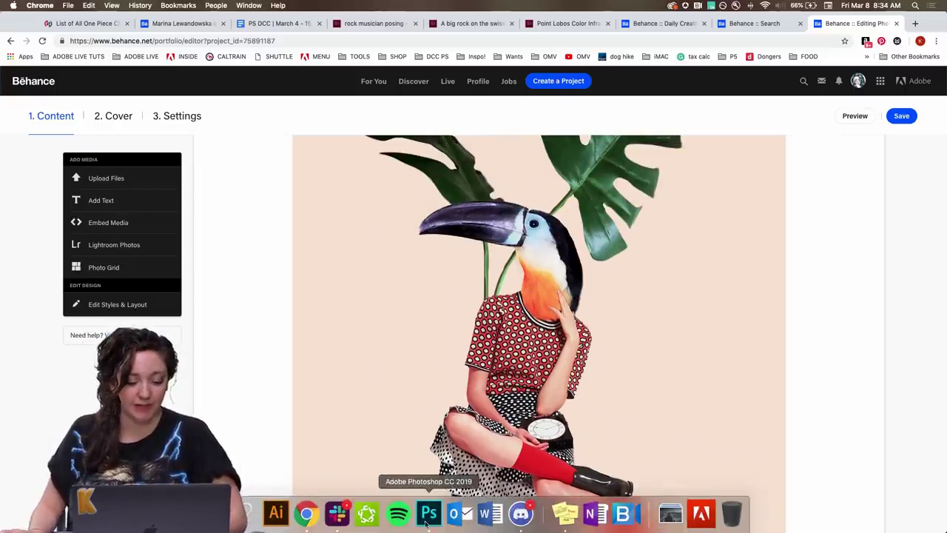
pyautogui.click(424, 521)
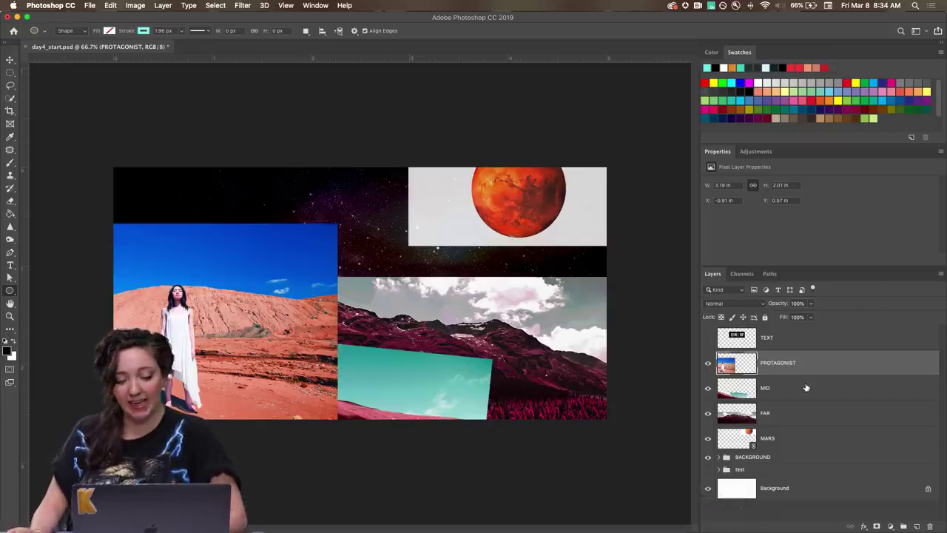
pyautogui.click(708, 370)
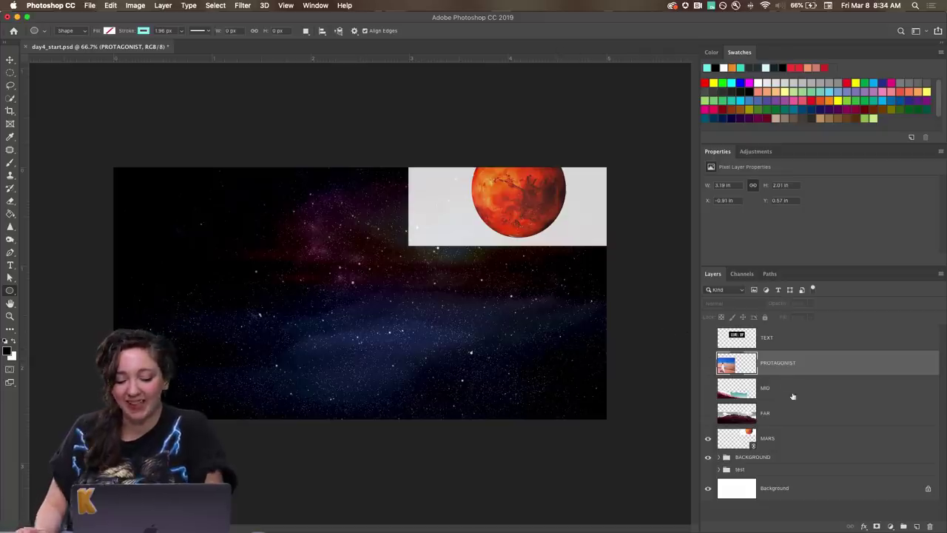
pyautogui.click(799, 446)
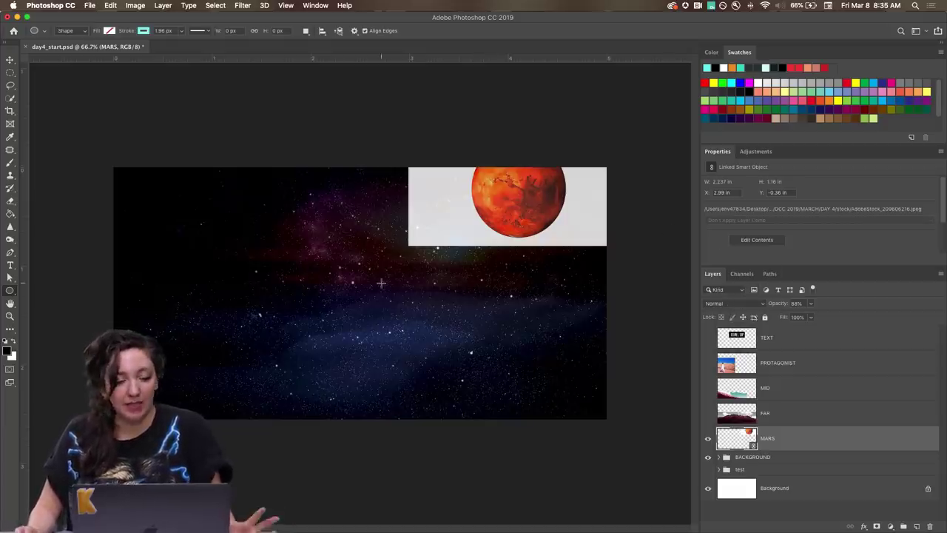
pyautogui.click(11, 74)
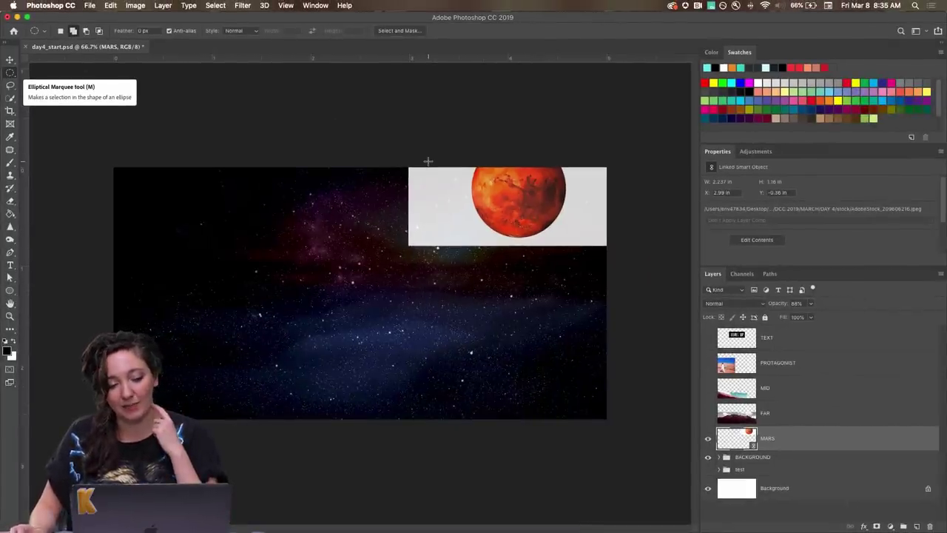
# - Mask the MARS layer to an ellipse drawn around the planet, and turn FAR back on
pyautogui.moveTo(459, 230); pyautogui.dragTo(604, 235)
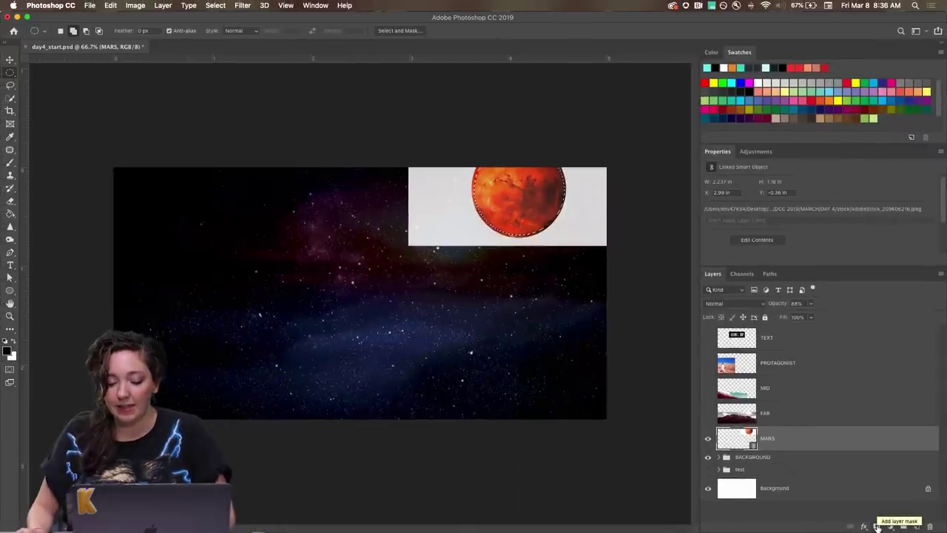
pyautogui.click(876, 527)
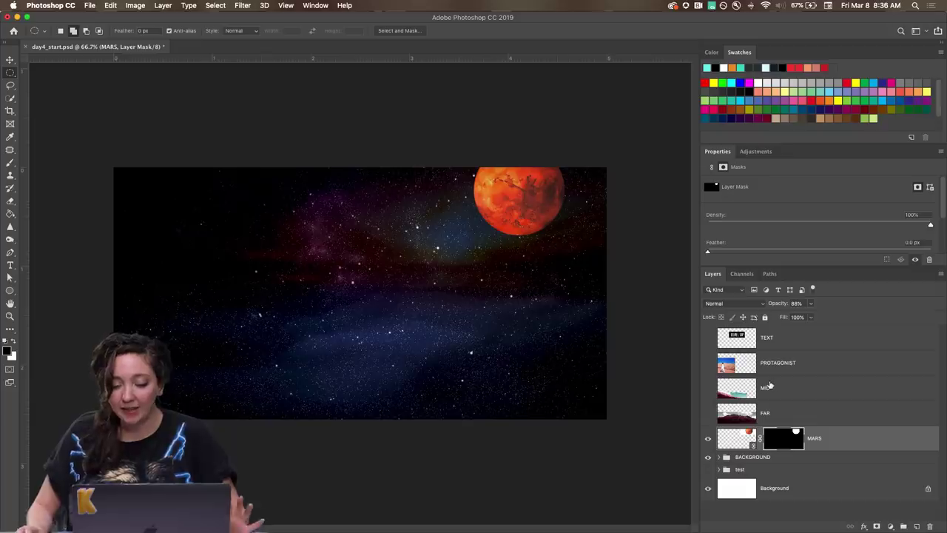
pyautogui.click(789, 418)
# - Select FAR's mountains with an enlarged Quick Selection brush and mask away the cloudy sky
pyautogui.click(708, 416)
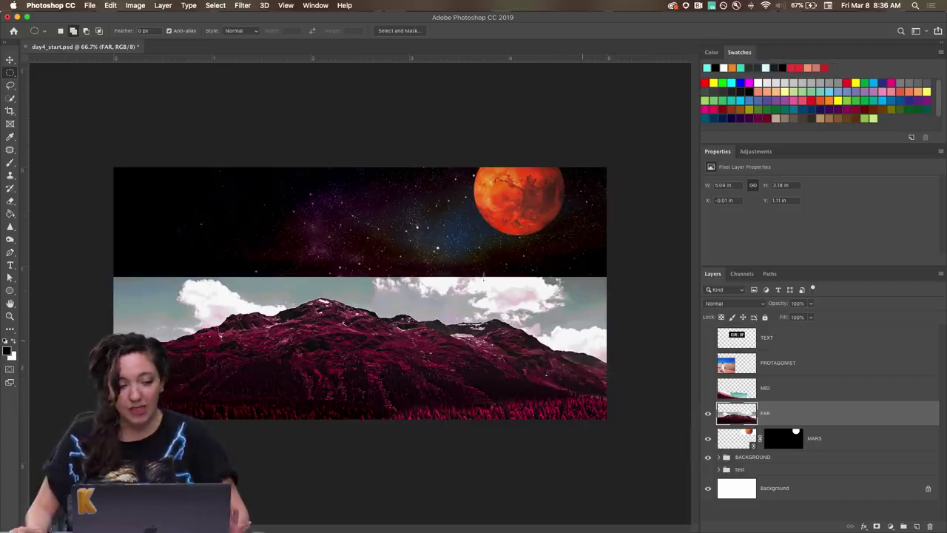
pyautogui.press('w')
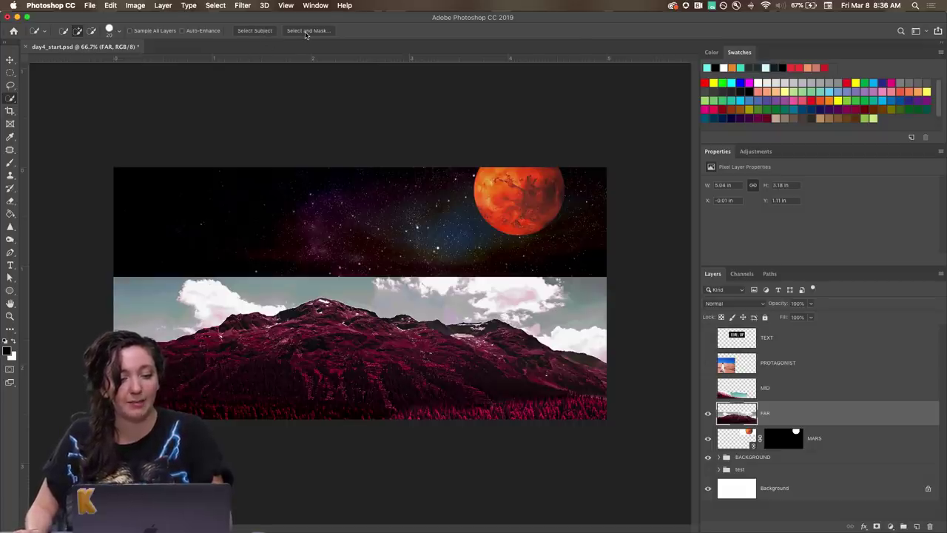
pyautogui.click(10, 99)
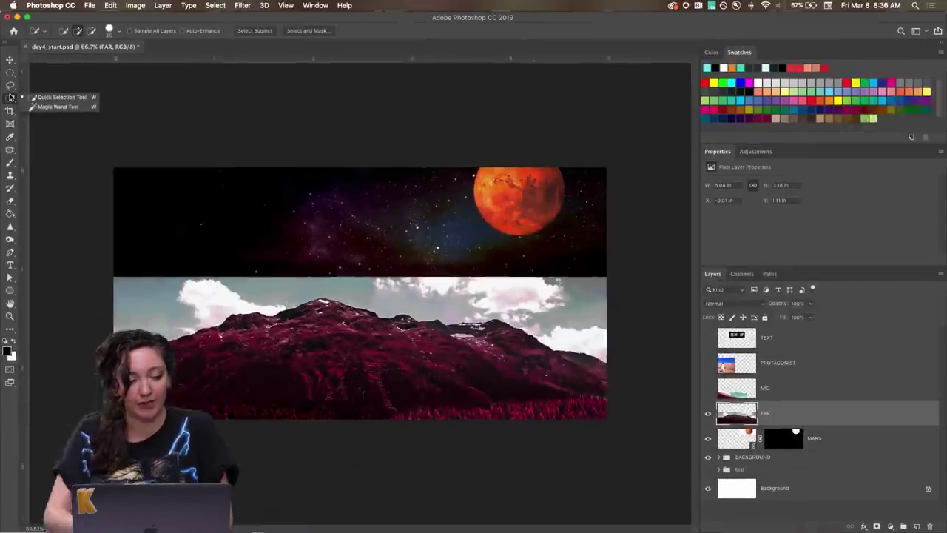
pyautogui.click(41, 100)
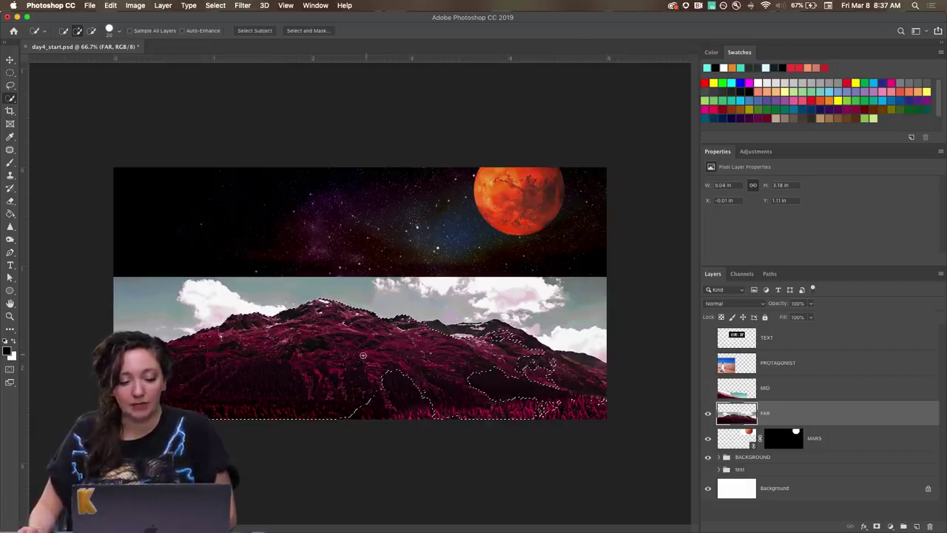
pyautogui.press(']')
pyautogui.press(']')
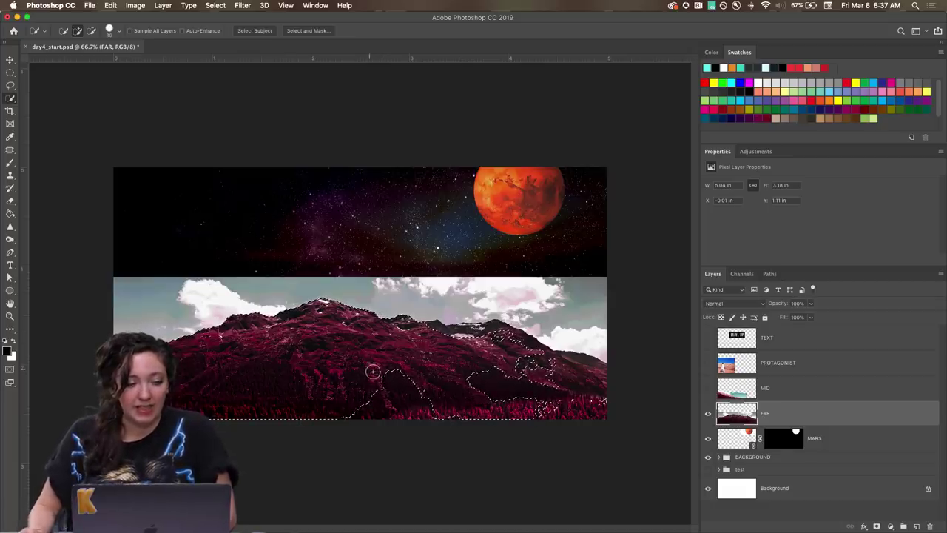
pyautogui.moveTo(415, 385)
pyautogui.mouseDown()
pyautogui.moveTo(408, 395)
pyautogui.moveTo(363, 381)
pyautogui.moveTo(415, 401)
pyautogui.moveTo(559, 409)
pyautogui.mouseUp()
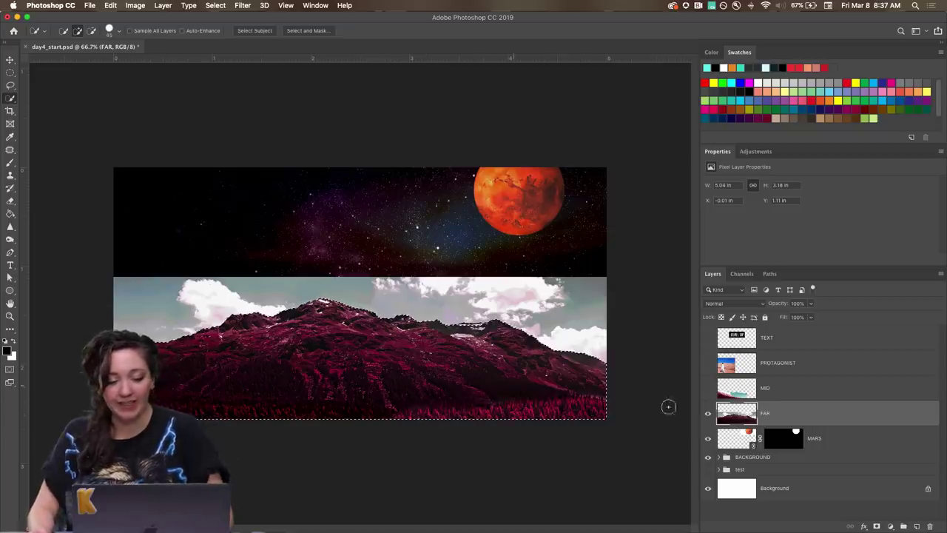
pyautogui.click(877, 527)
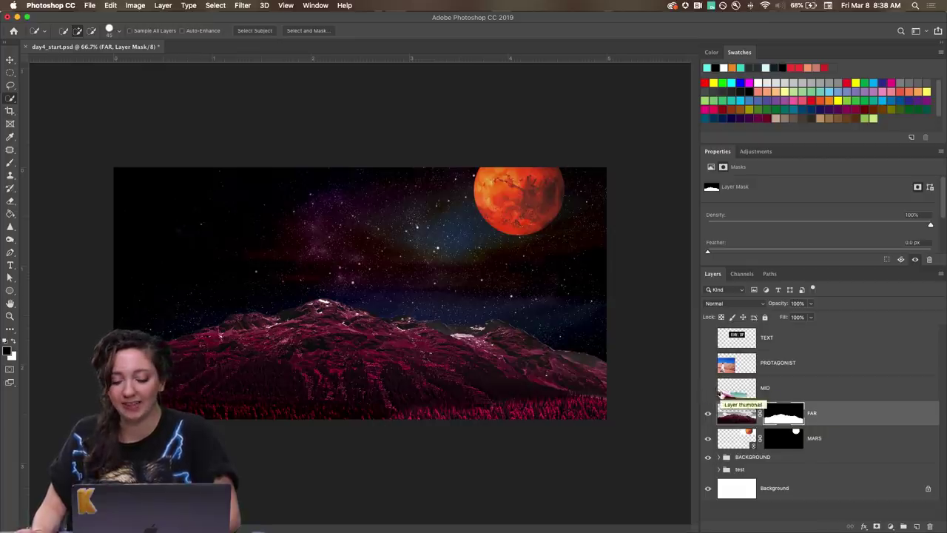
# - Select the MID layer, make it visible again, and keep the Quick Selection tool active
pyautogui.click(779, 397)
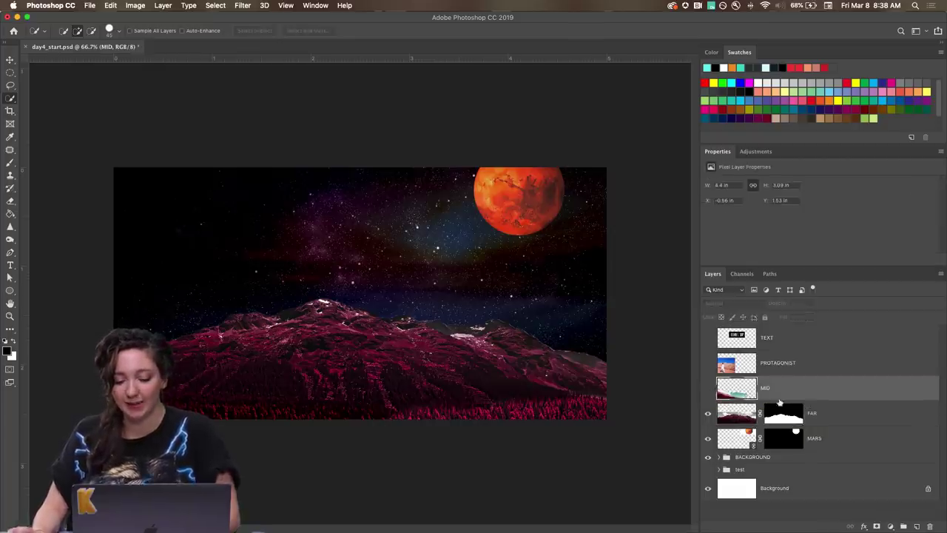
pyautogui.click(707, 389)
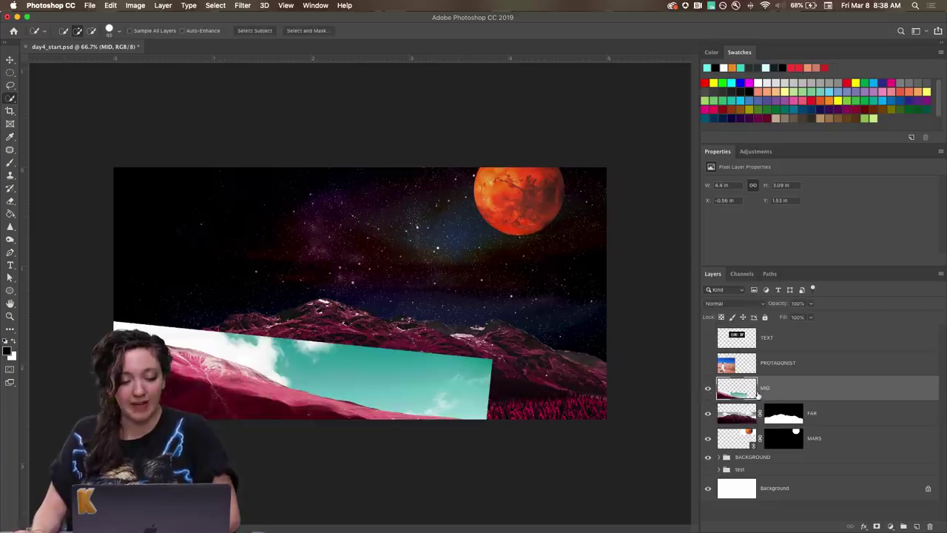
pyautogui.click(708, 391)
pyautogui.click(707, 391)
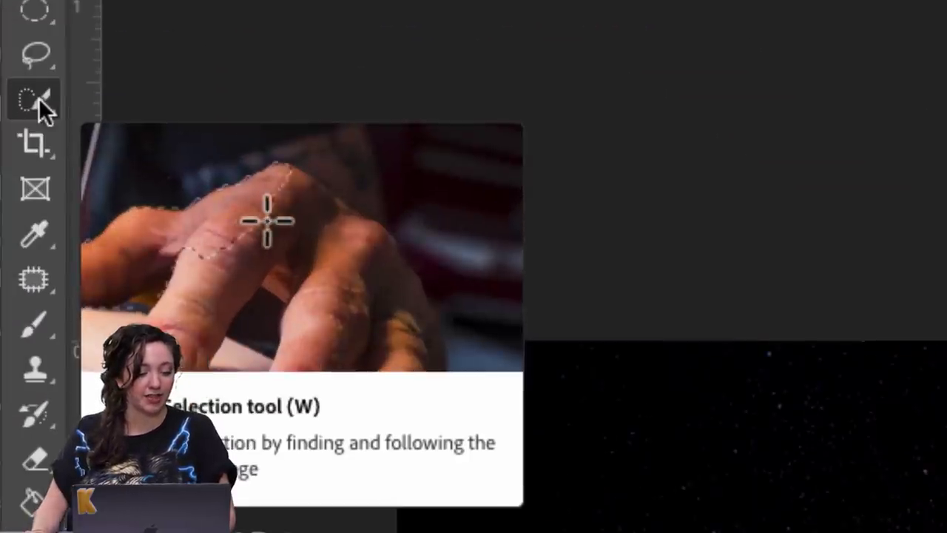
pyautogui.click(13, 100)
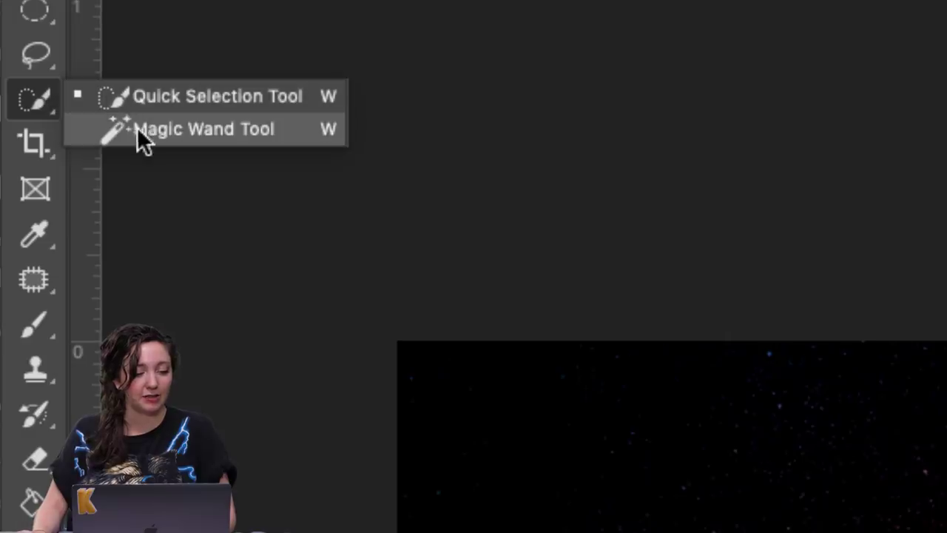
pyautogui.click(102, 96)
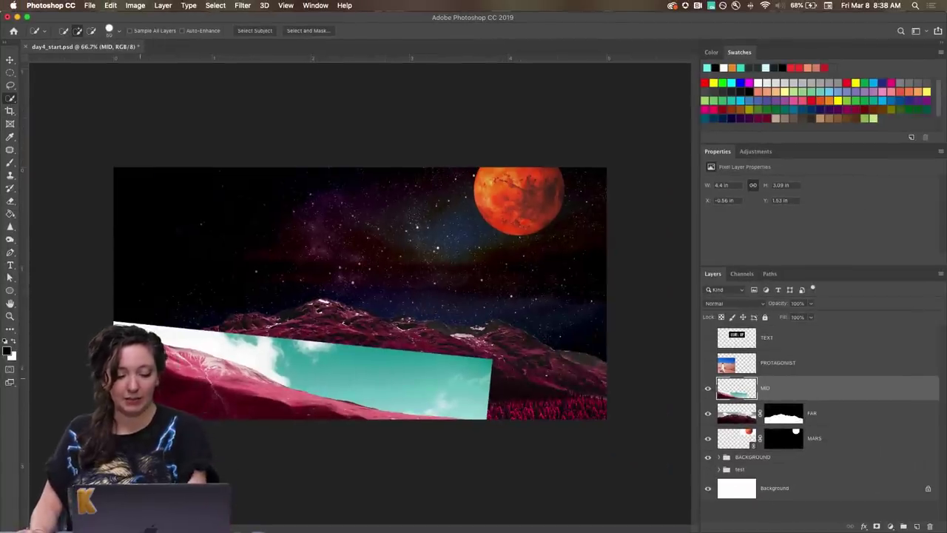
# - Mask the MID layer to its pink hillside selection and toggle it to check the result
pyautogui.moveTo(220, 396)
pyautogui.mouseDown()
pyautogui.moveTo(345, 420)
pyautogui.moveTo(461, 432)
pyautogui.moveTo(345, 431)
pyautogui.mouseUp()
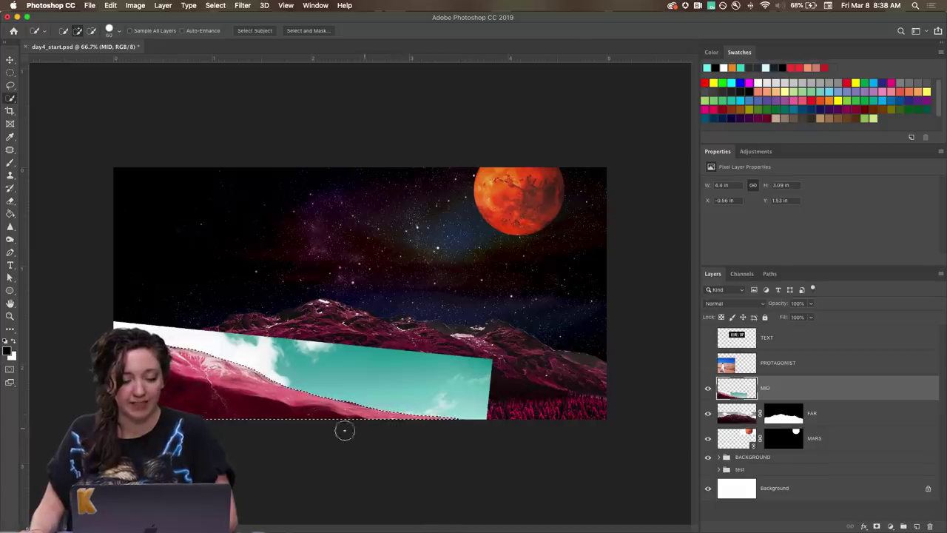
pyautogui.click(877, 526)
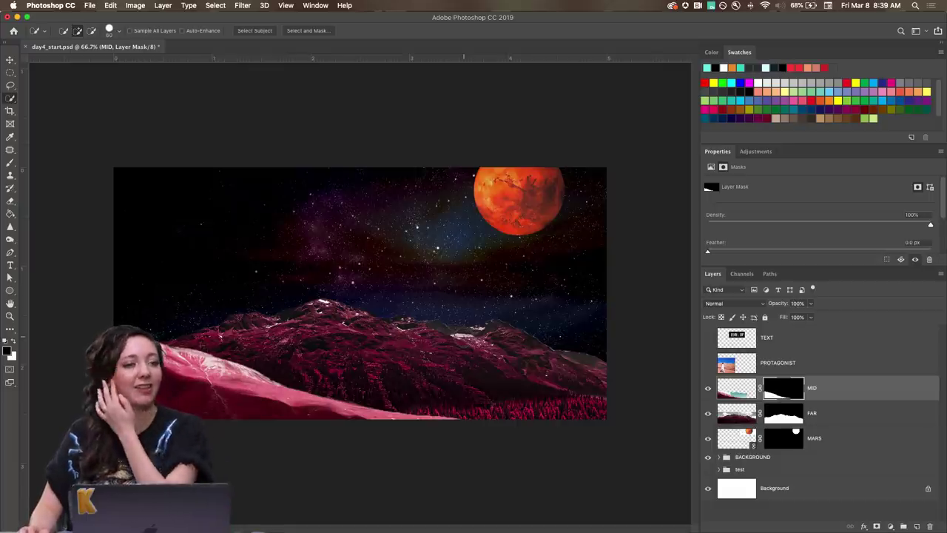
pyautogui.click(708, 390)
pyautogui.click(707, 390)
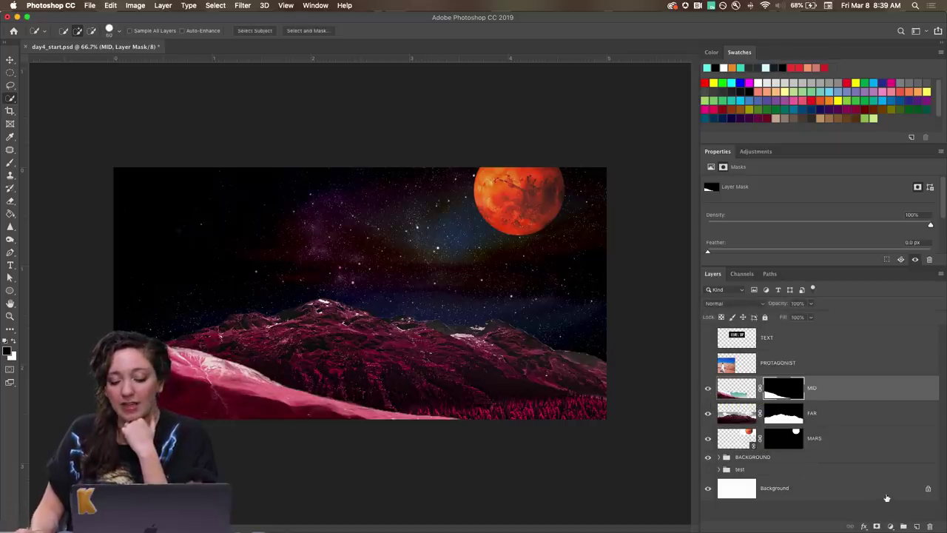
pyautogui.click(890, 526)
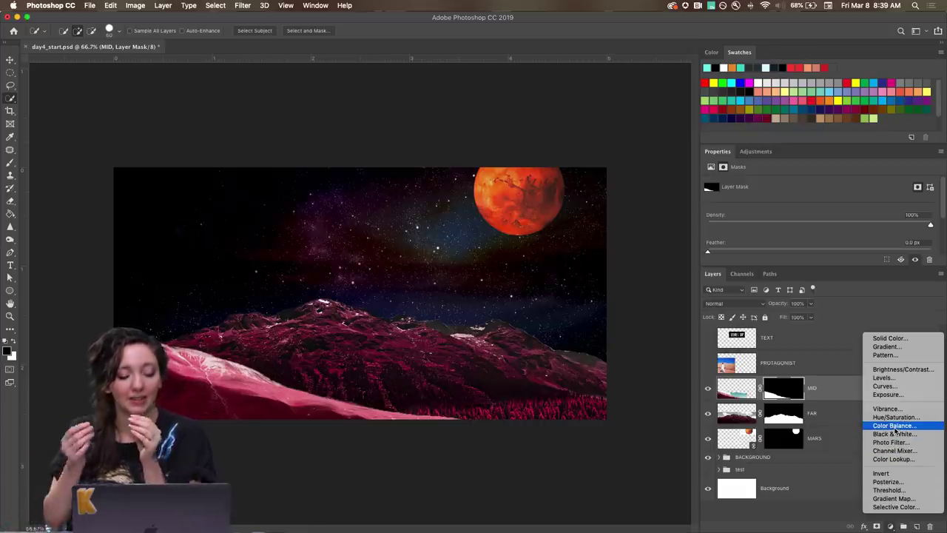
# - Compare the composite with MID on and off, then show the PROTAGONIST woman-in-desert layer
pyautogui.click(818, 420)
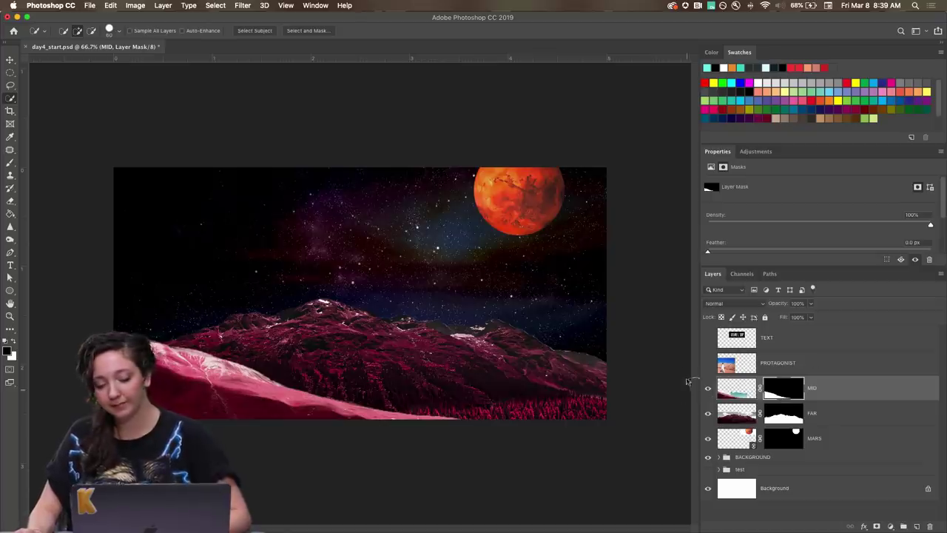
pyautogui.click(708, 389)
pyautogui.click(708, 389)
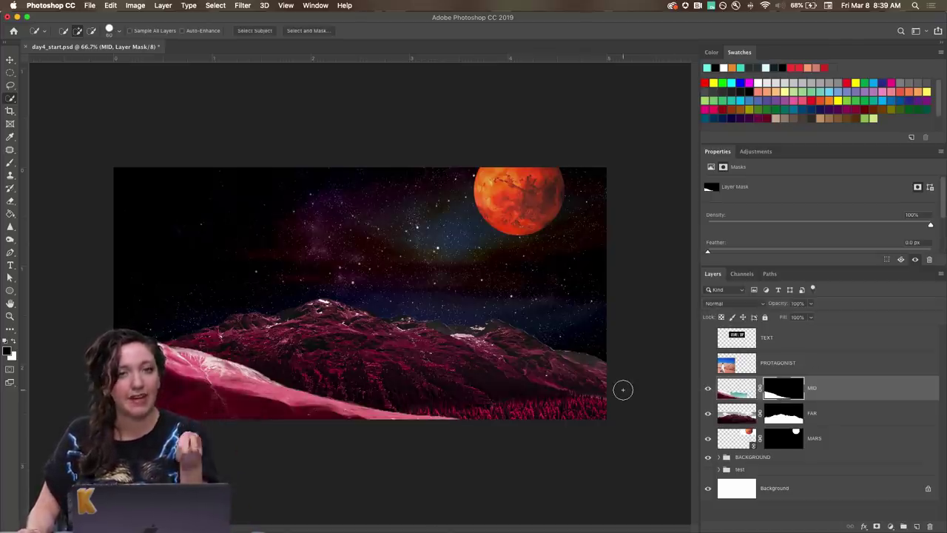
pyautogui.click(708, 390)
pyautogui.click(708, 389)
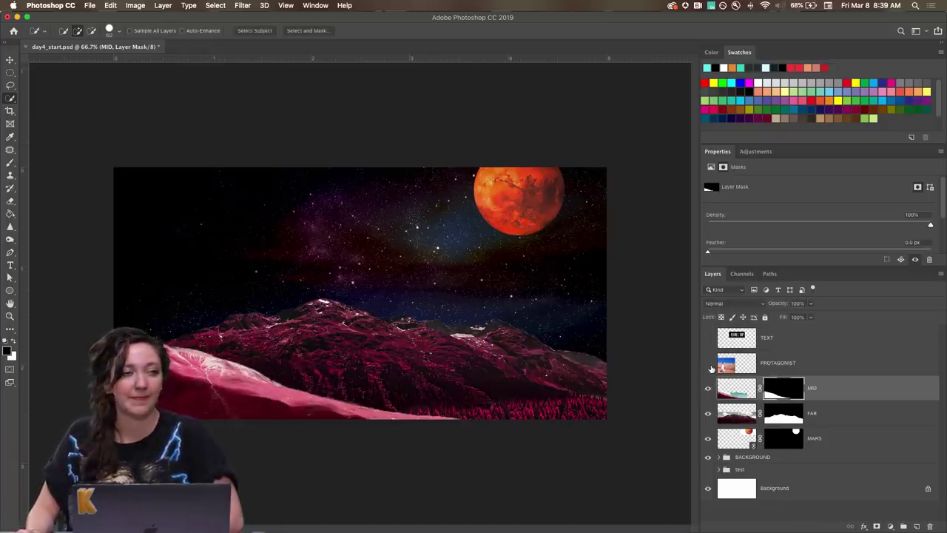
pyautogui.click(710, 365)
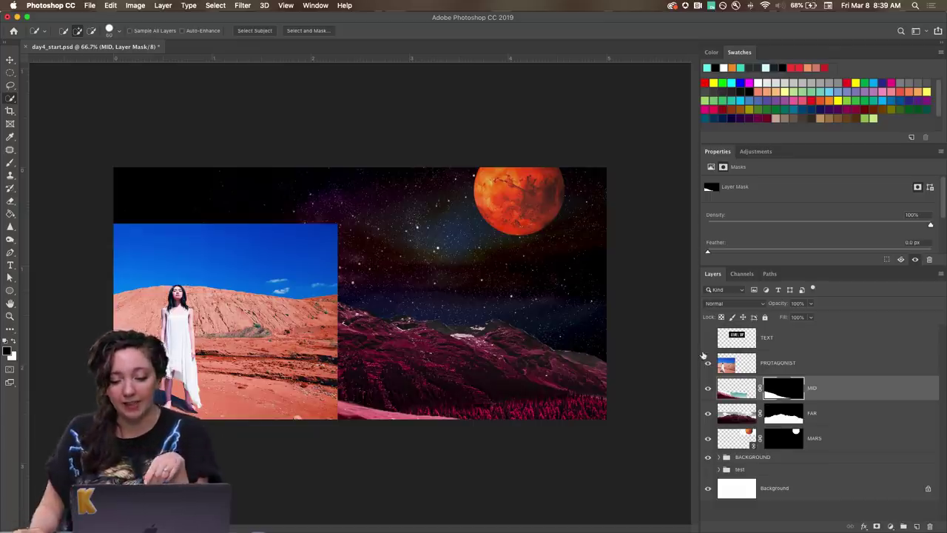
pyautogui.click(746, 363)
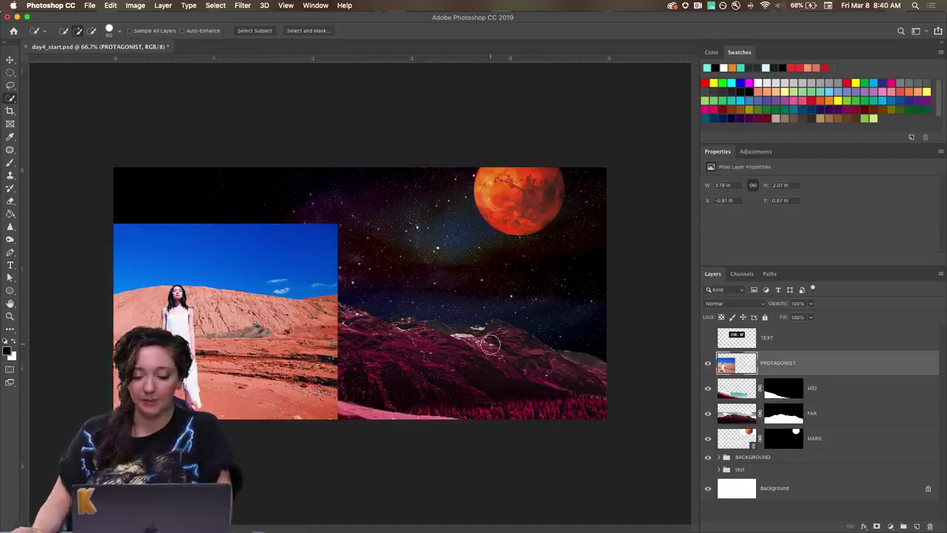
pyautogui.press('super+plus')
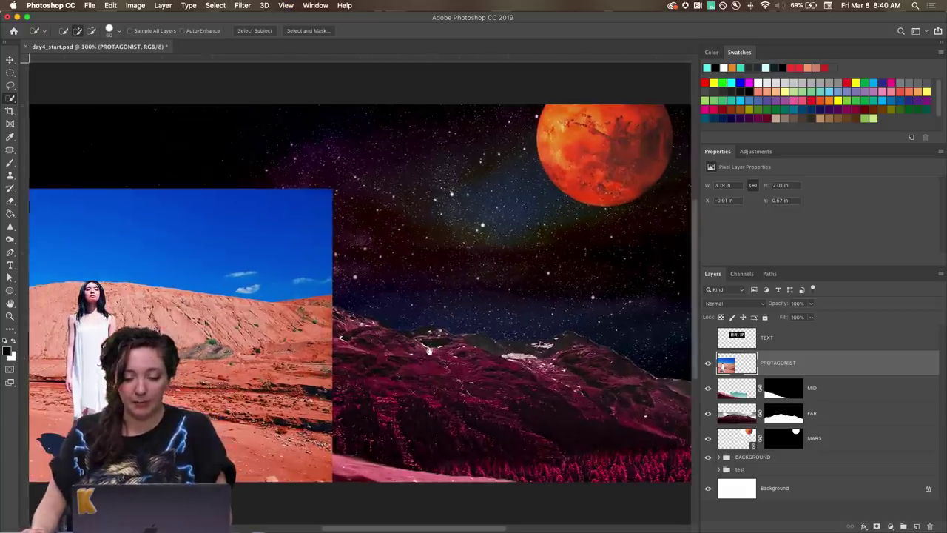
pyautogui.hscroll(-5, 429, 351)
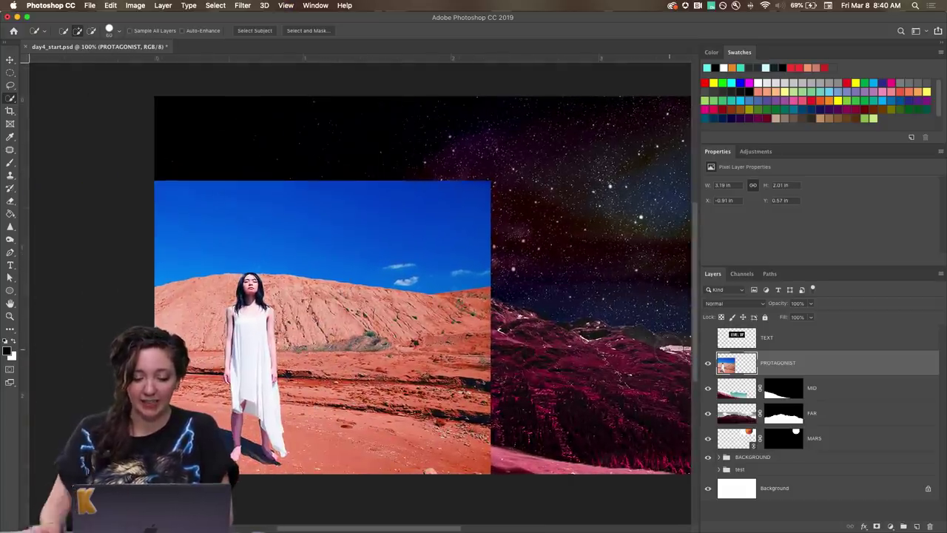
pyautogui.click(707, 363)
pyautogui.click(708, 364)
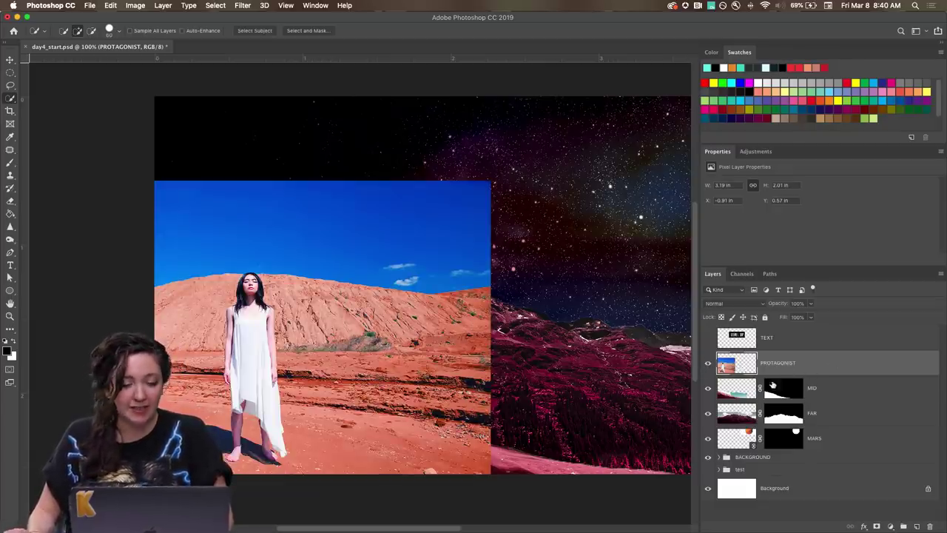
pyautogui.click(255, 31)
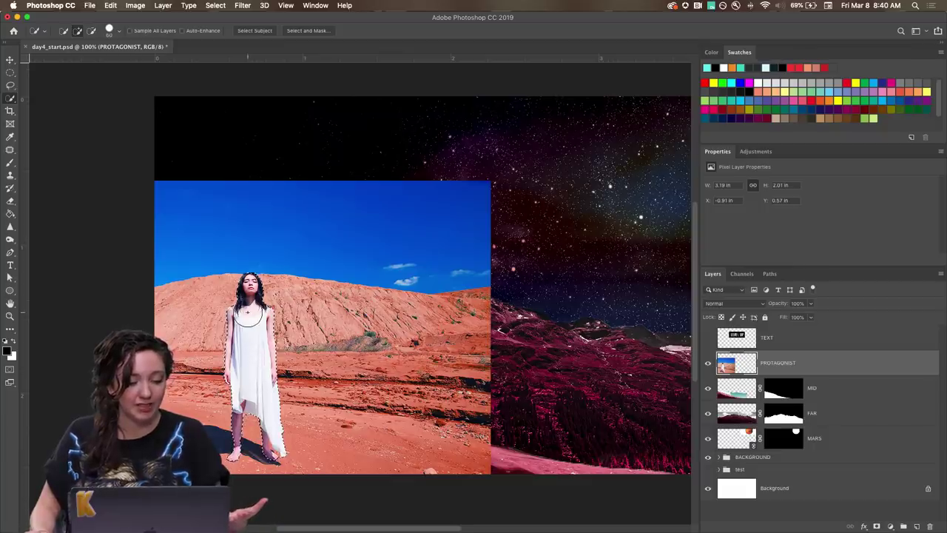
pyautogui.press('super+equal')
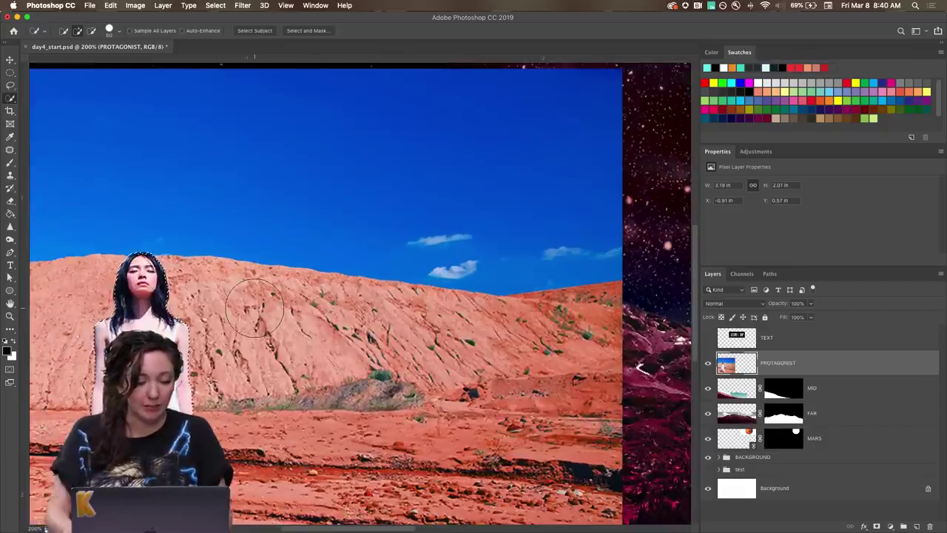
pyautogui.hscroll(-5, 259, 303)
pyautogui.scroll(-3, 259, 304)
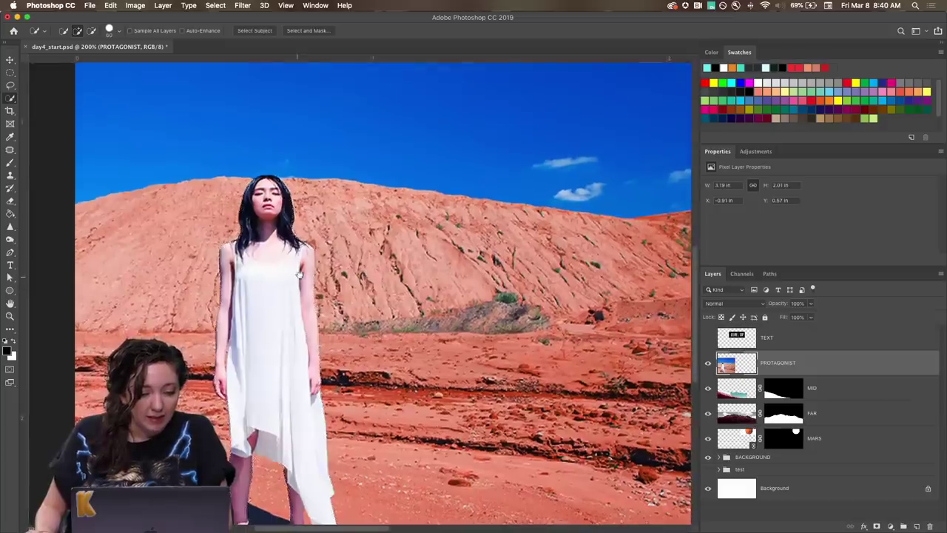
pyautogui.press('super+equal')
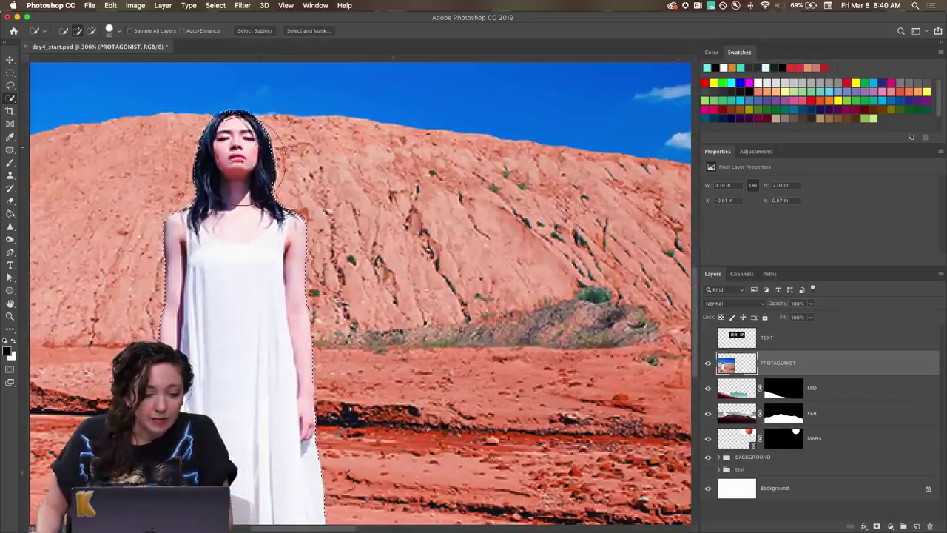
pyautogui.press('super+d')
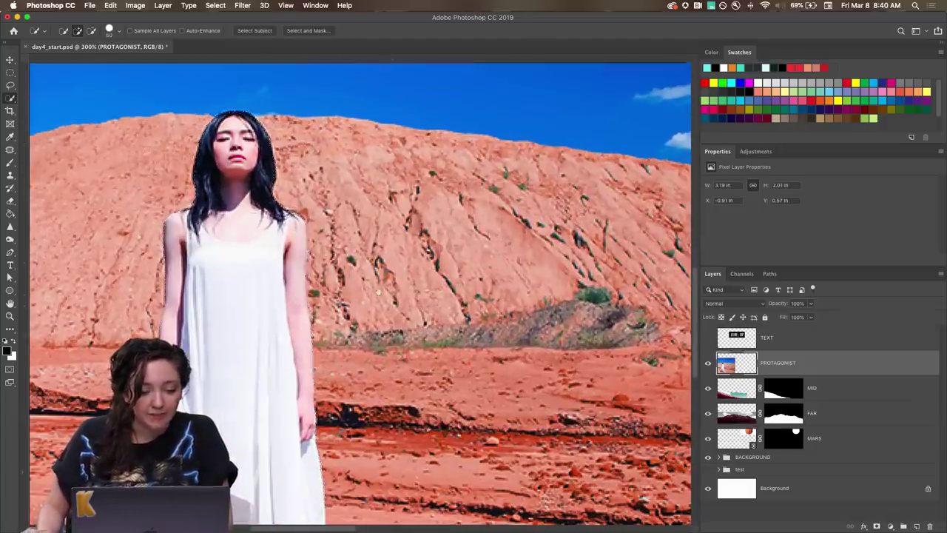
pyautogui.scroll(-6, 378, 292)
pyautogui.press('shift+super+d')
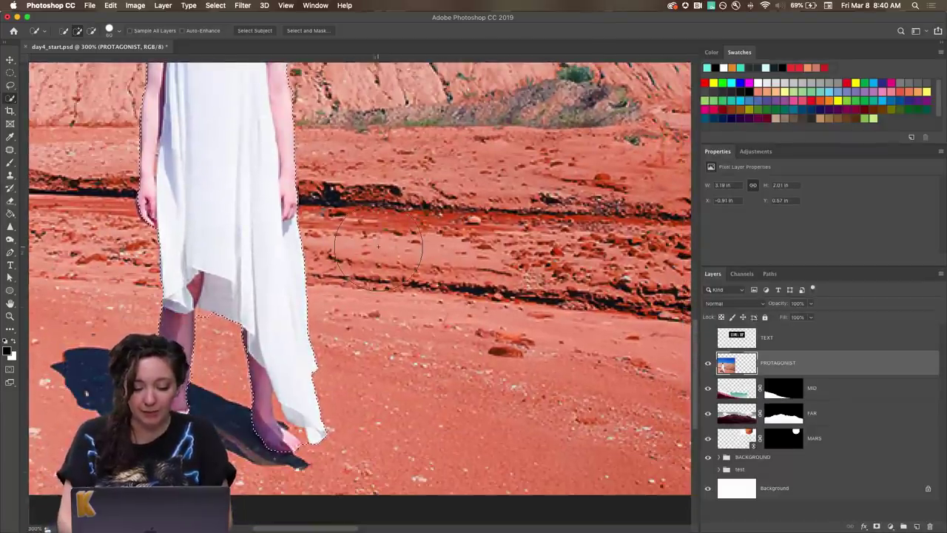
pyautogui.press('super+minus')
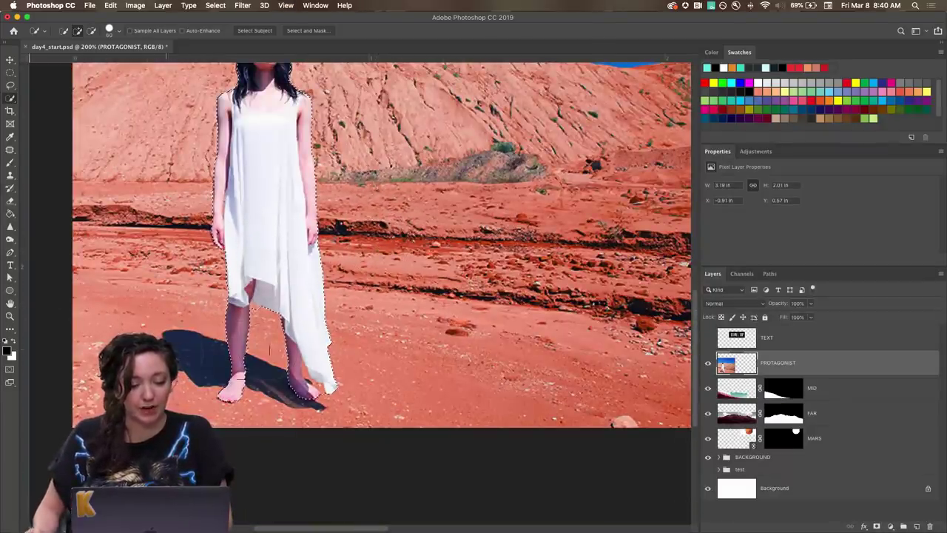
pyautogui.press('super+minus')
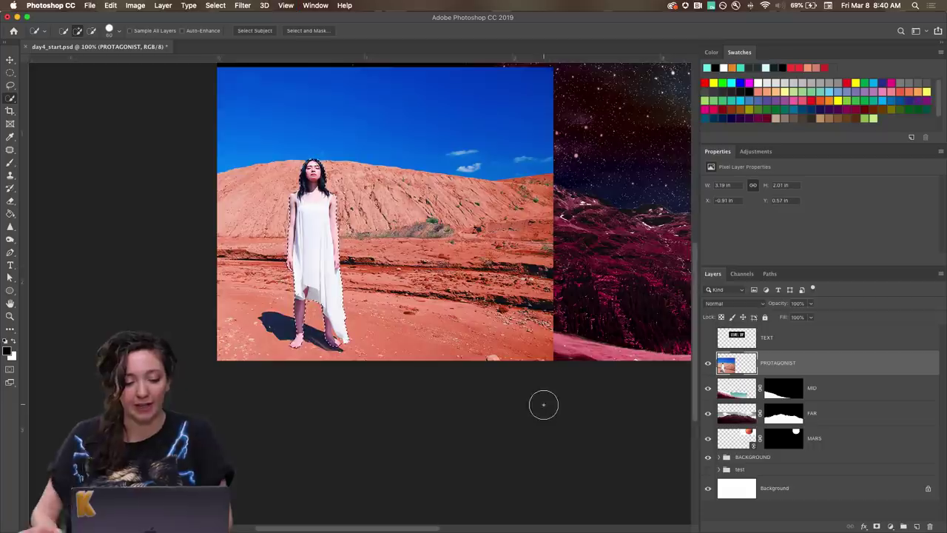
pyautogui.scroll(3, 459, 244)
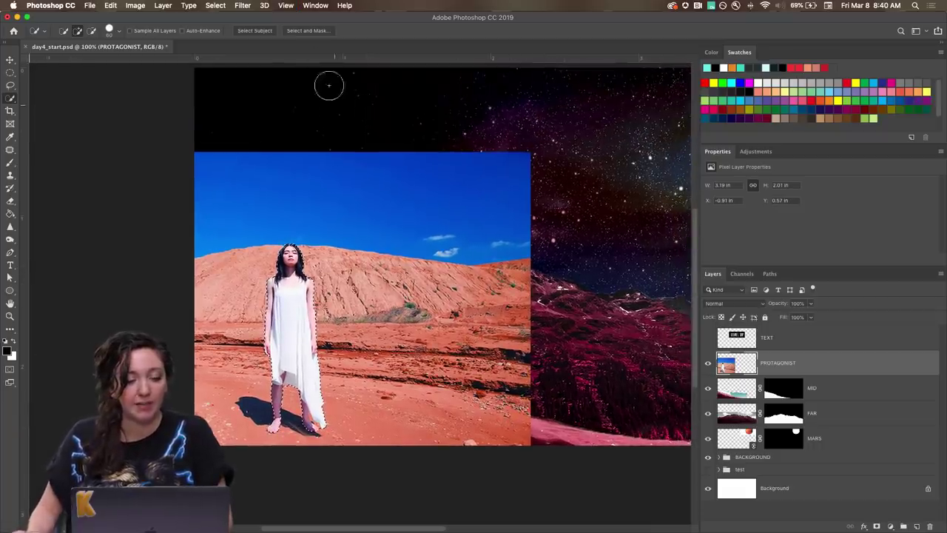
# - In Select and Mask, set Overlay view at 42% opacity and zoom in on the woman
pyautogui.click(305, 31)
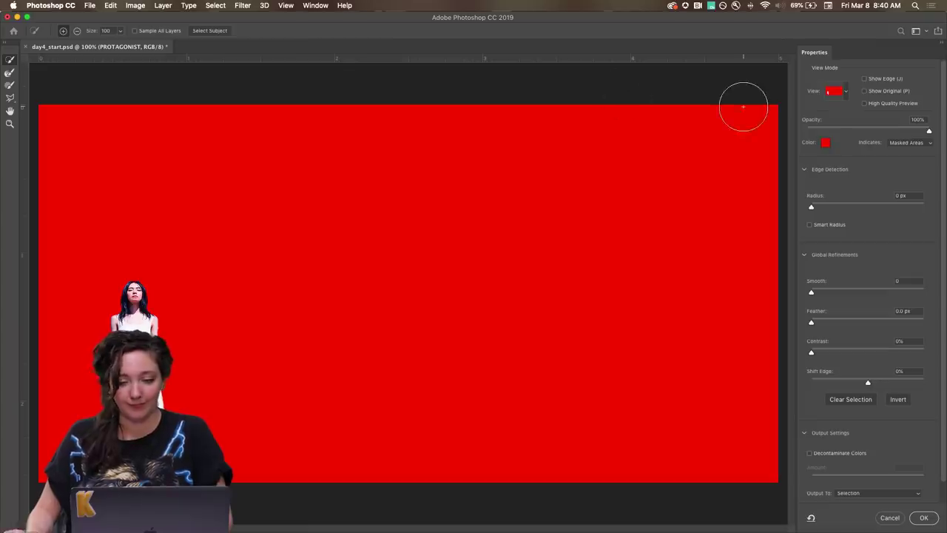
pyautogui.moveTo(930, 132); pyautogui.dragTo(858, 133)
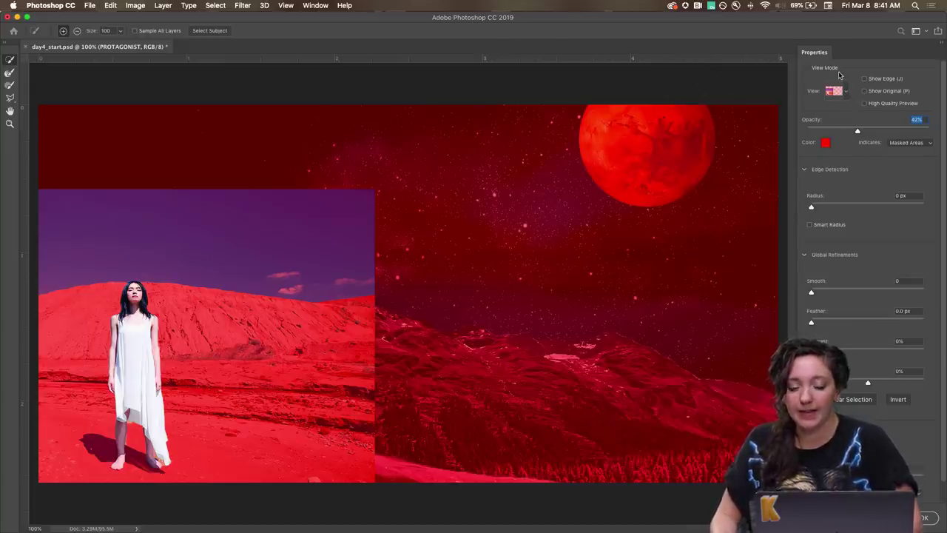
pyautogui.click(848, 92)
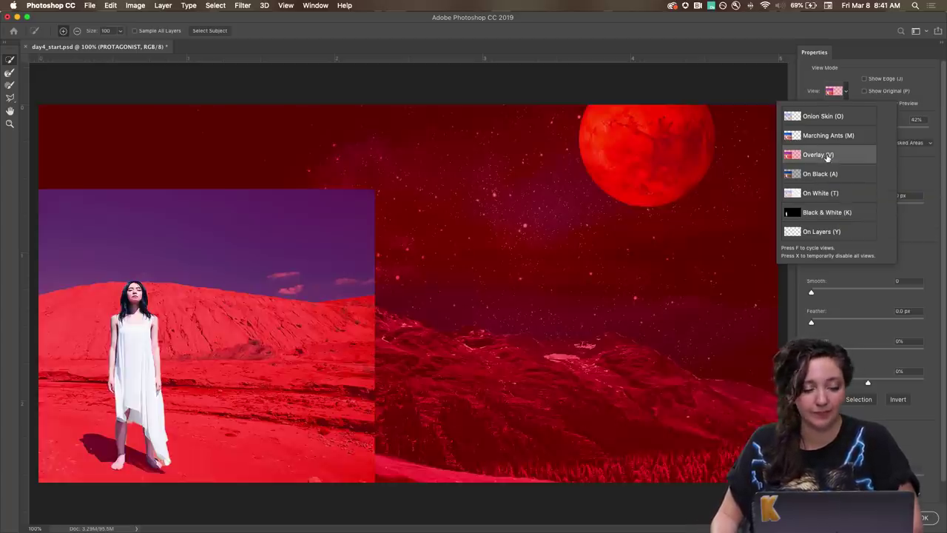
pyautogui.press('super+plus')
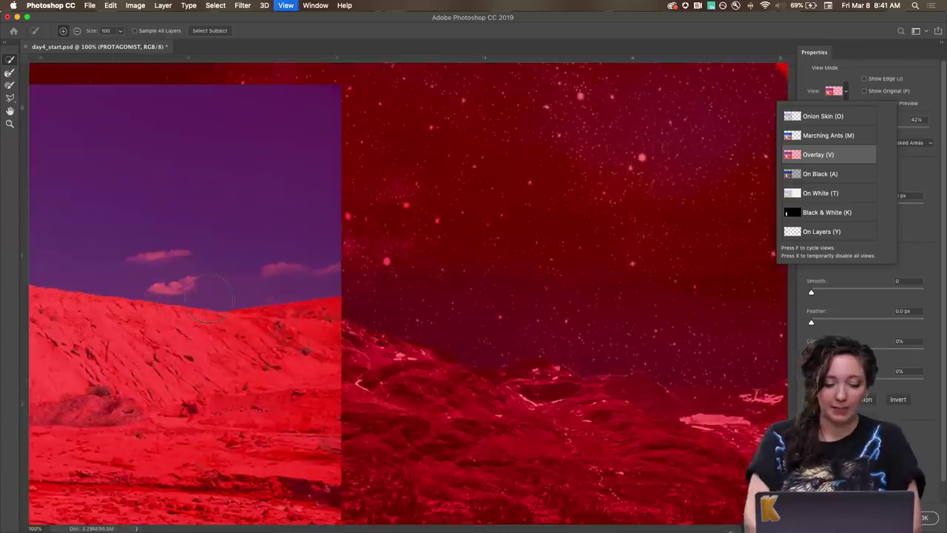
pyautogui.moveTo(209, 298); pyautogui.dragTo(433, 282)
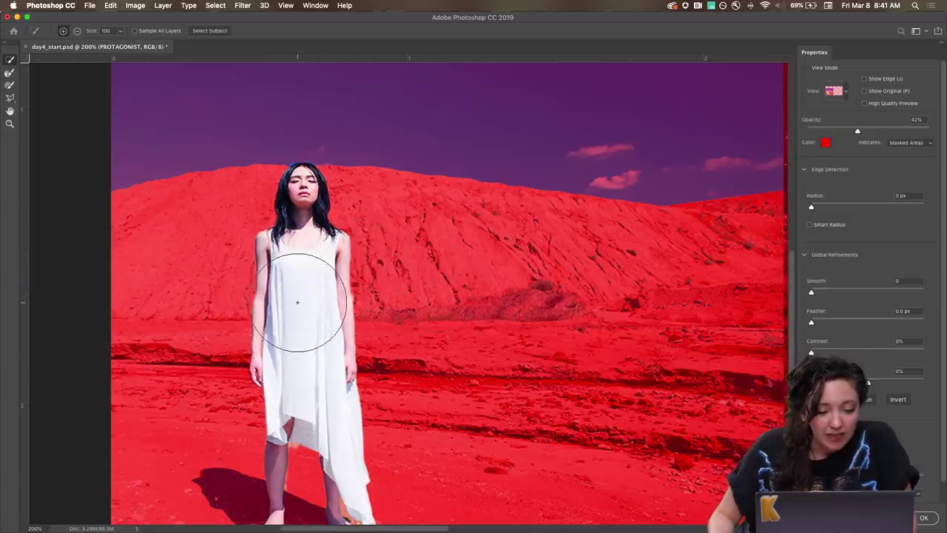
pyautogui.scroll(-3, 375, 268)
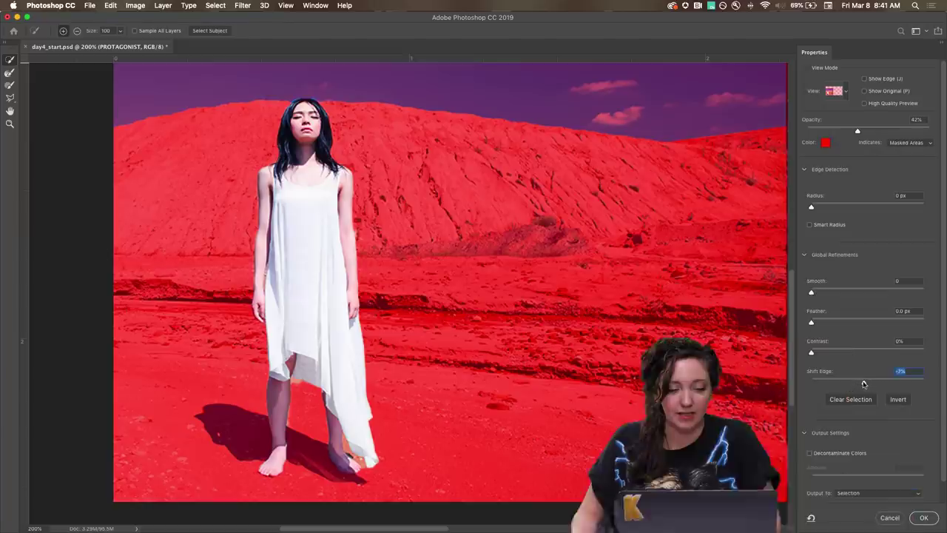
# - In Select and Mask, set Shift Edge to -36% with Contrast, Feather and Radius back at 0
pyautogui.moveTo(867, 383); pyautogui.dragTo(845, 384)
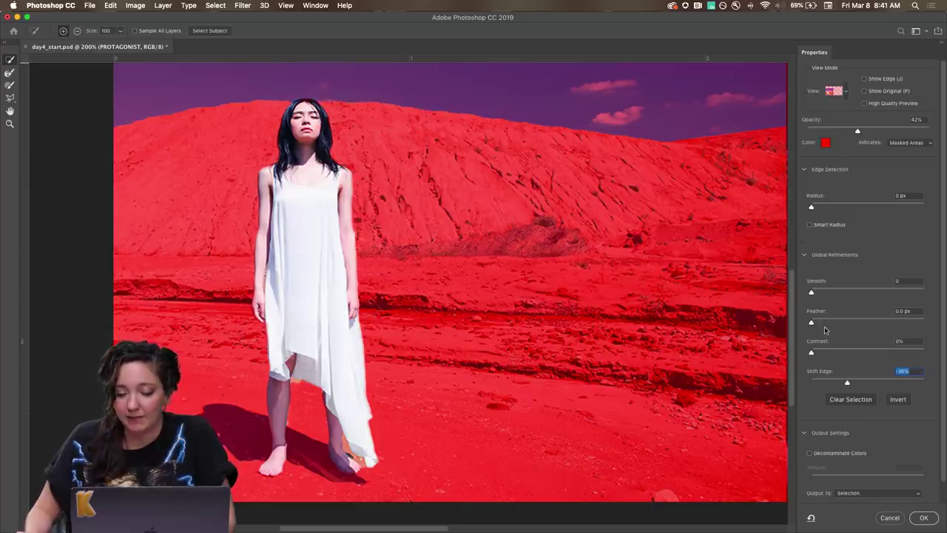
pyautogui.moveTo(811, 353); pyautogui.dragTo(880, 354)
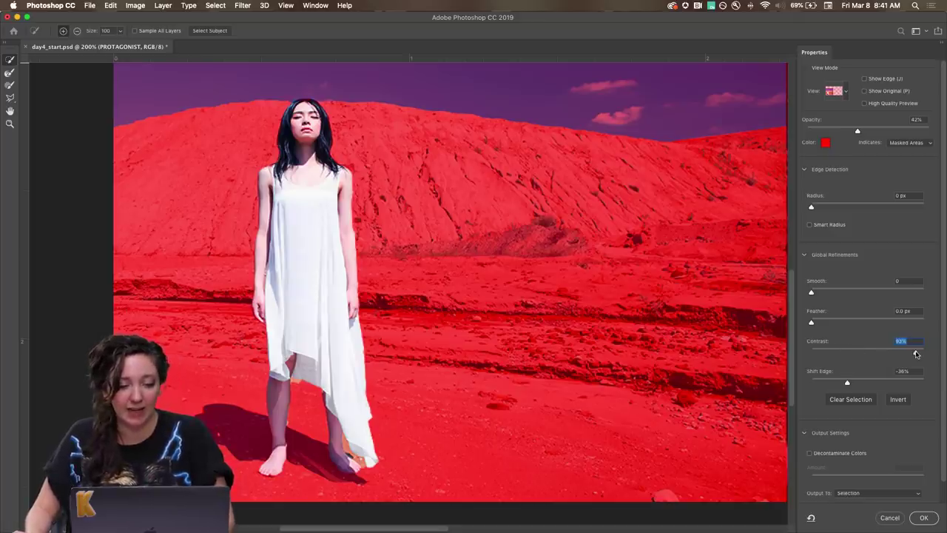
pyautogui.moveTo(918, 356); pyautogui.dragTo(811, 323)
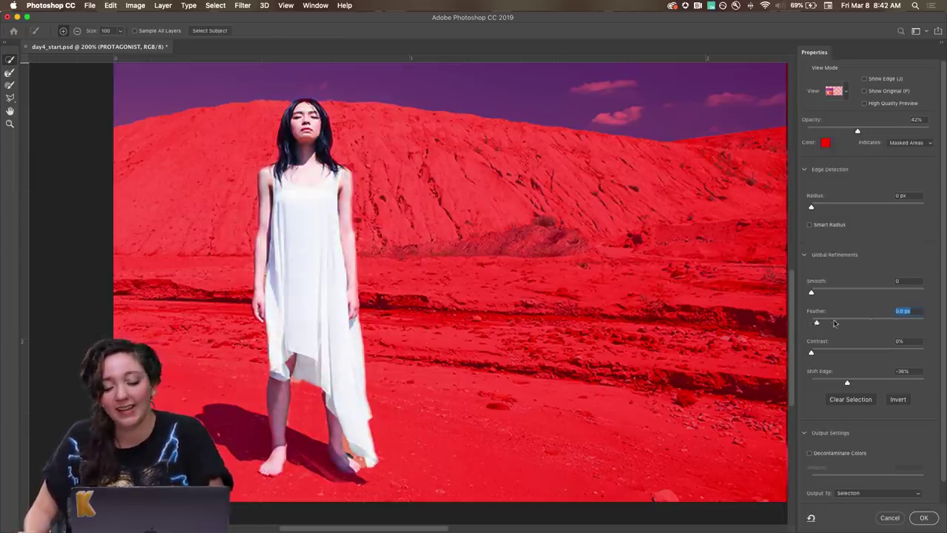
pyautogui.moveTo(812, 325); pyautogui.dragTo(806, 293)
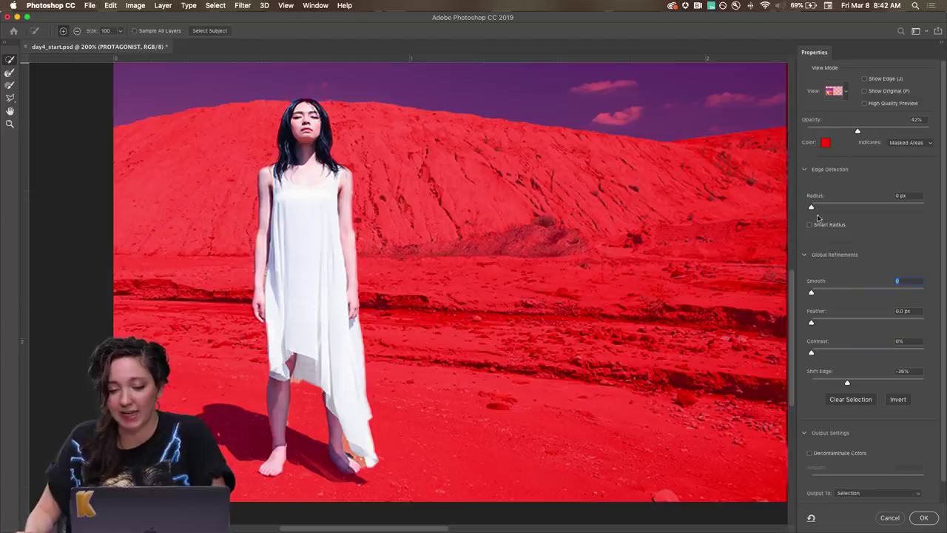
pyautogui.moveTo(812, 209)
pyautogui.mouseDown()
pyautogui.moveTo(888, 207)
pyautogui.moveTo(811, 207)
pyautogui.mouseUp()
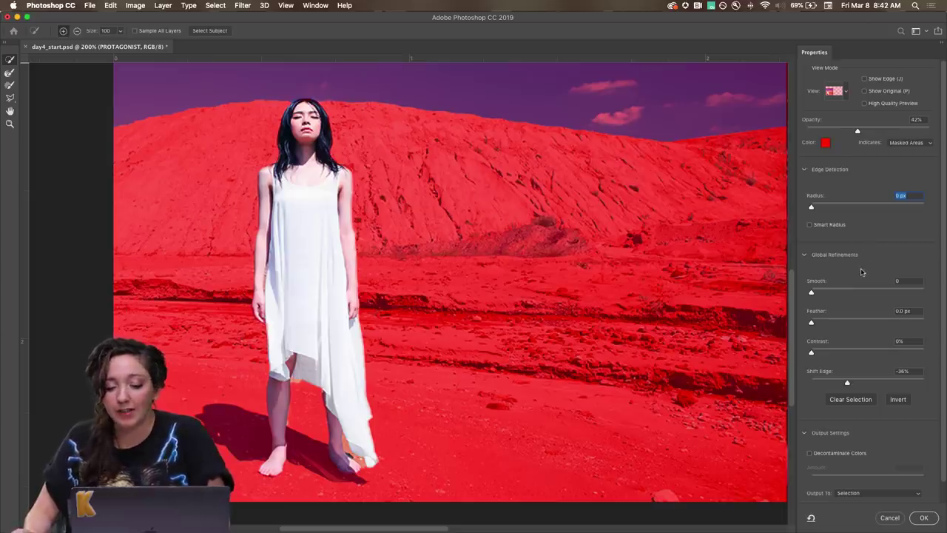
pyautogui.scroll(-2, 869, 293)
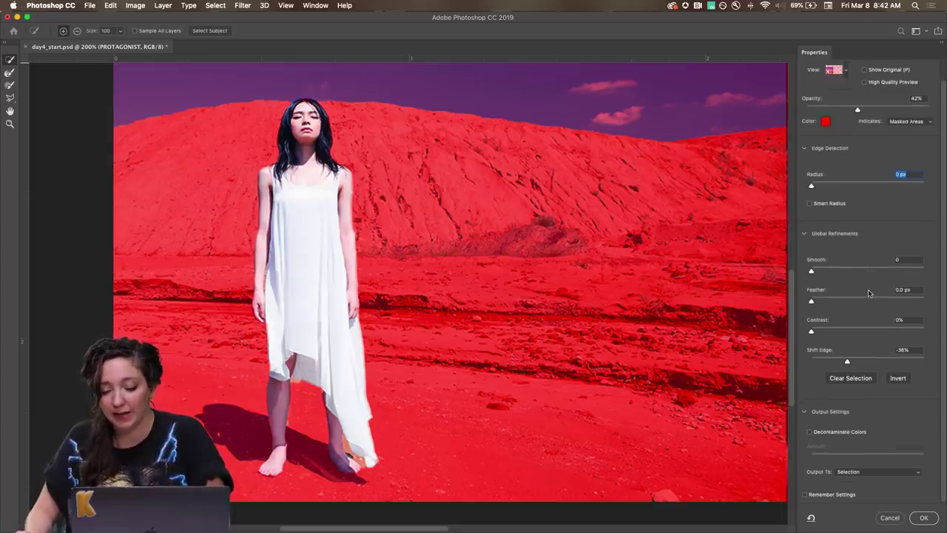
pyautogui.scroll(2, 873, 230)
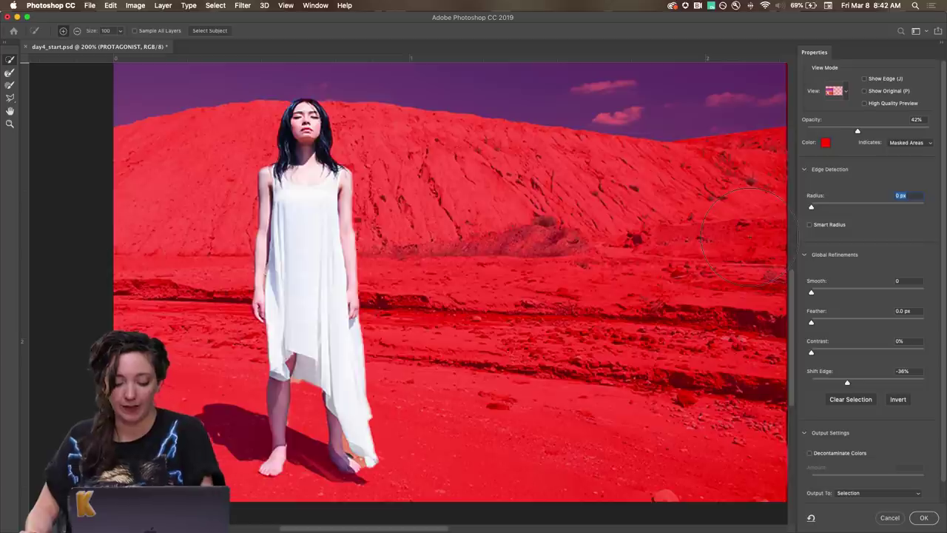
pyautogui.press('super+minus')
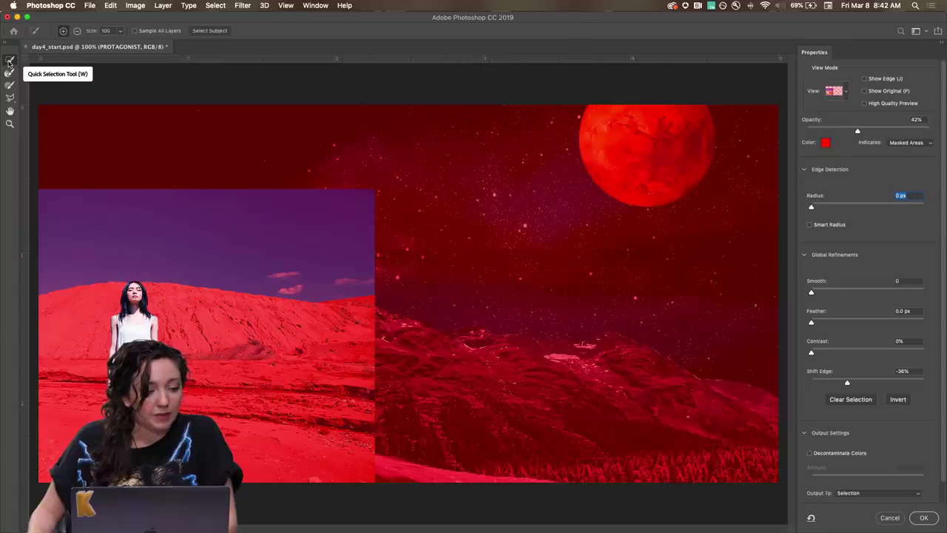
# - Use the freehand Lasso to add the sand under and beside the woman's legs
pyautogui.click(9, 97)
pyautogui.rightClick(10, 98)
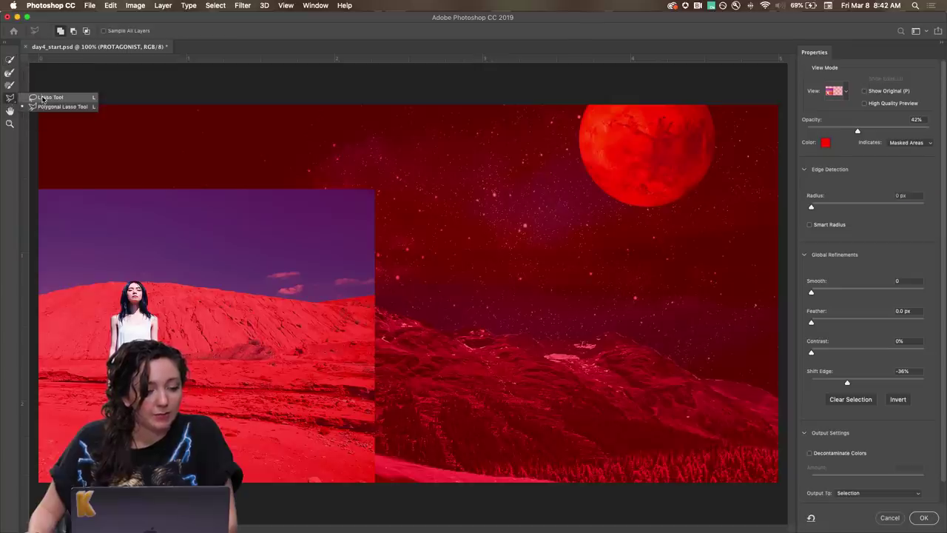
pyautogui.click(43, 97)
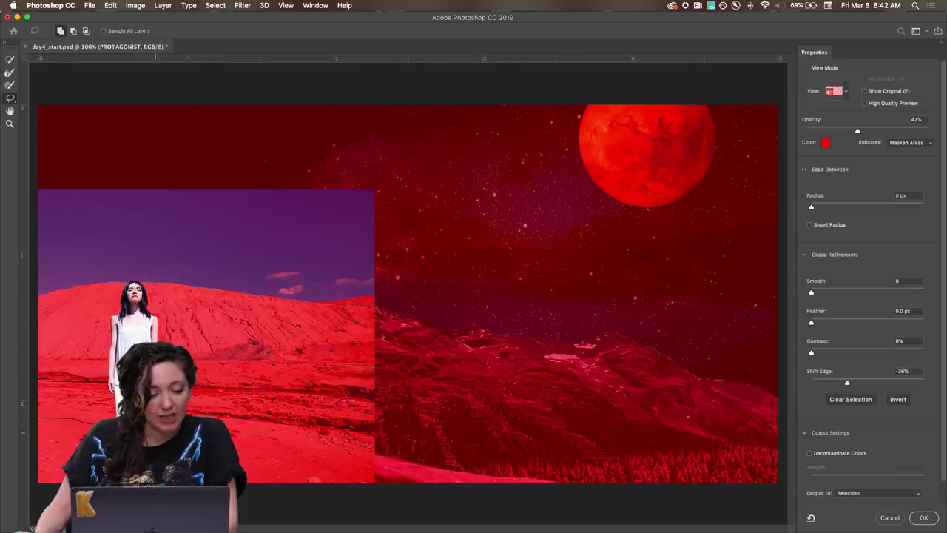
pyautogui.moveTo(251, 447)
pyautogui.mouseDown()
pyautogui.moveTo(367, 482)
pyautogui.moveTo(376, 495)
pyautogui.moveTo(45, 510)
pyautogui.moveTo(53, 449)
pyautogui.mouseUp()
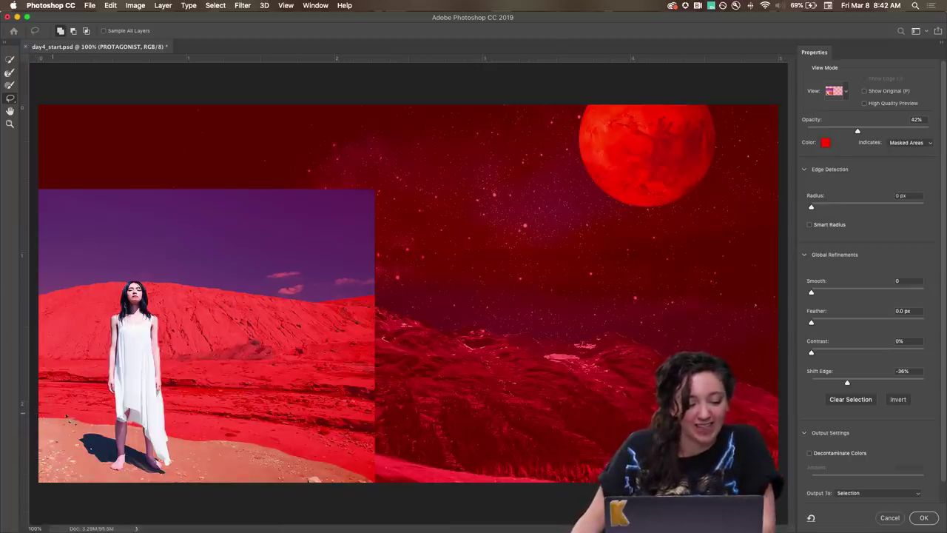
pyautogui.moveTo(109, 420)
pyautogui.mouseDown()
pyautogui.moveTo(196, 445)
pyautogui.moveTo(306, 453)
pyautogui.moveTo(375, 490)
pyautogui.moveTo(180, 521)
pyautogui.moveTo(22, 521)
pyautogui.mouseUp()
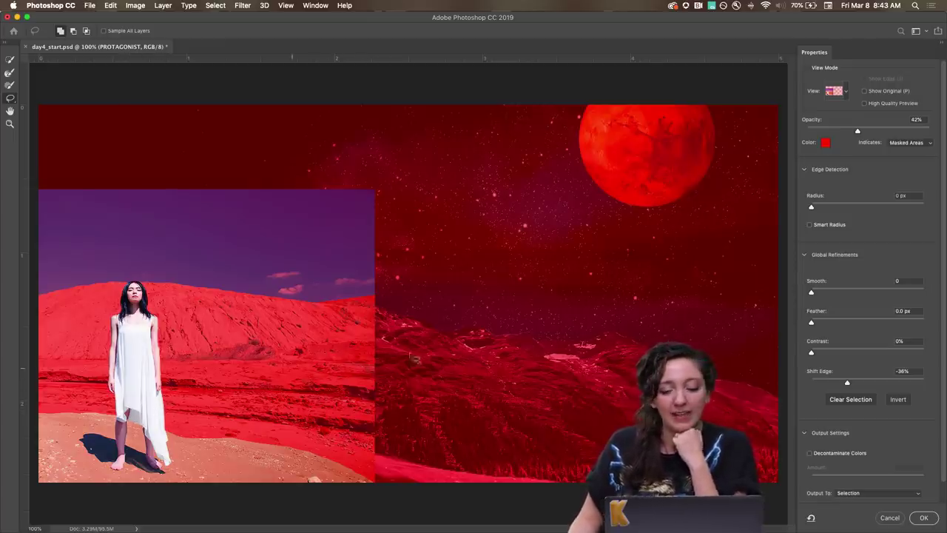
# - Zoom in and outline the sand edge near her legs with the Polygonal Lasso
pyautogui.press('super+equal')
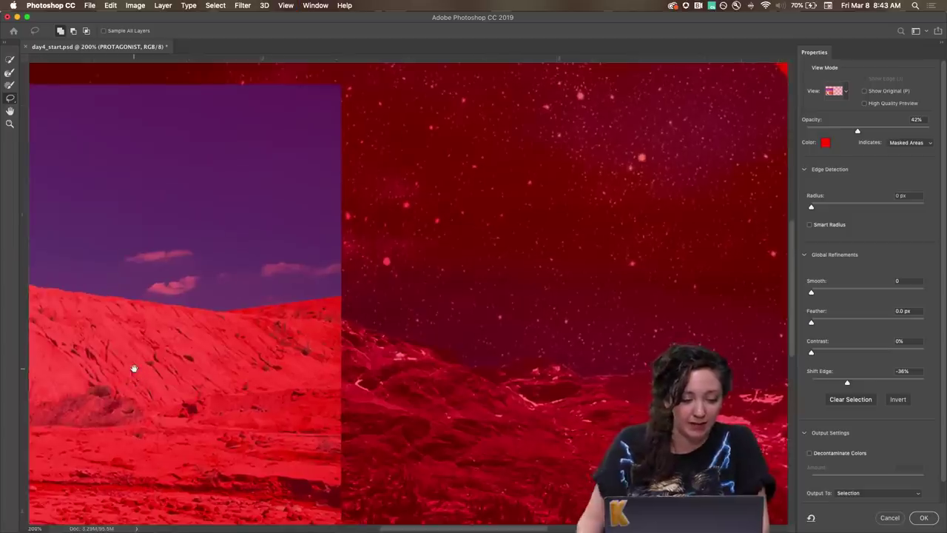
pyautogui.moveTo(134, 368); pyautogui.dragTo(415, 286)
pyautogui.moveTo(329, 278); pyautogui.dragTo(402, 227)
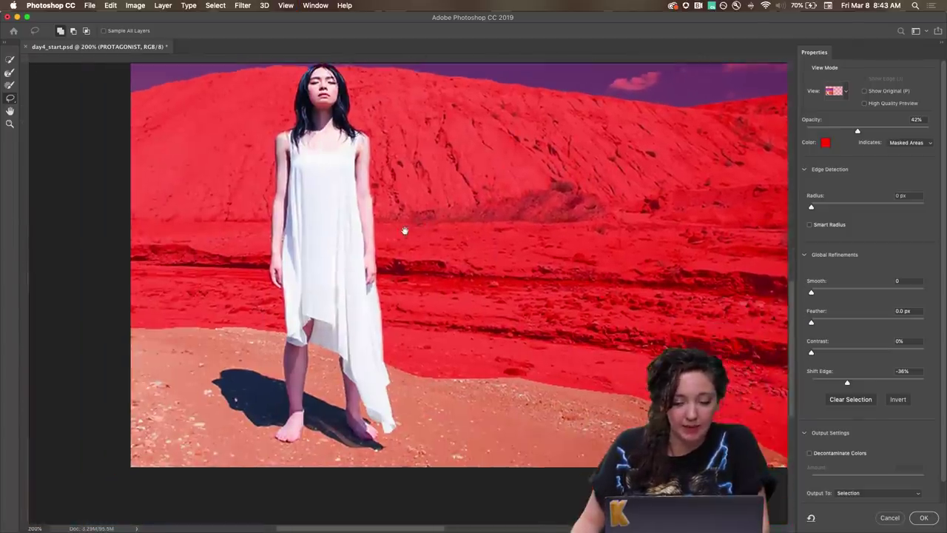
pyautogui.moveTo(475, 310); pyautogui.dragTo(440, 281)
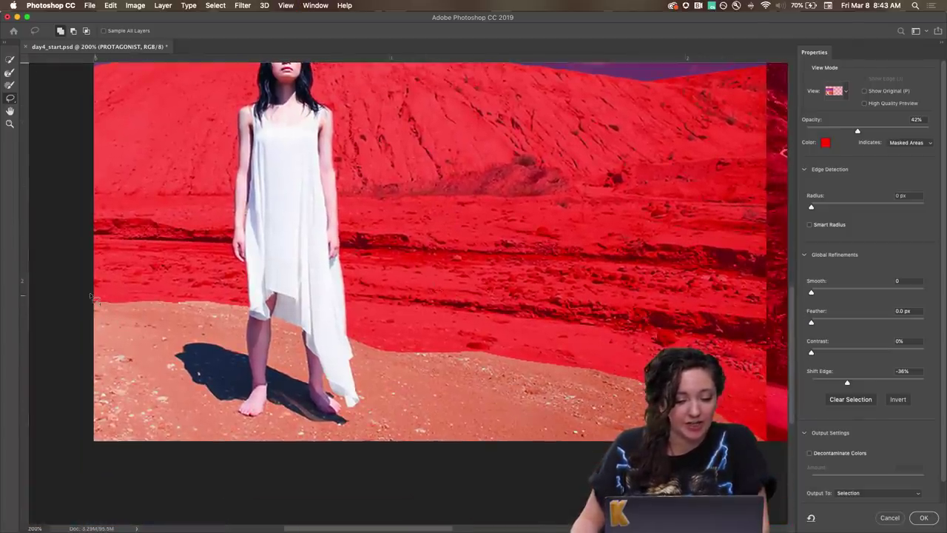
pyautogui.click(9, 98)
pyautogui.click(46, 106)
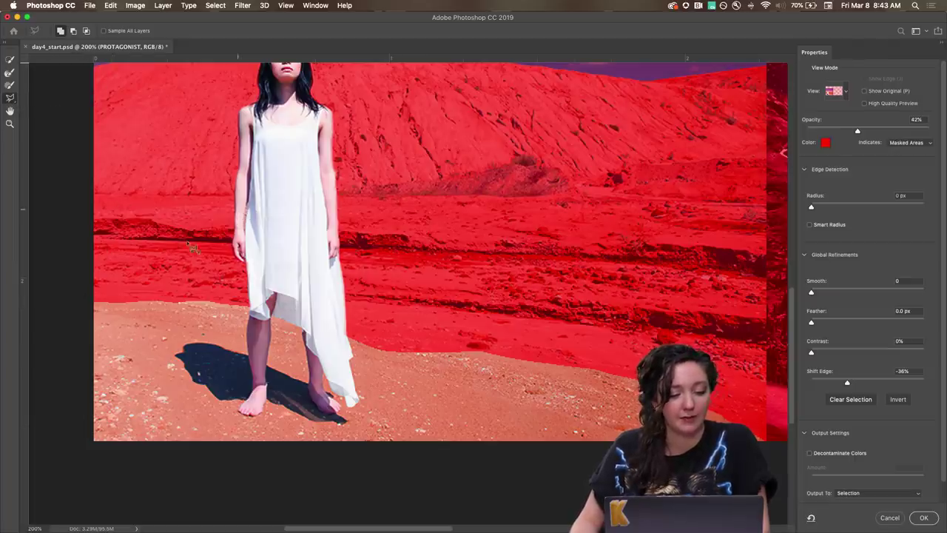
pyautogui.click(83, 295)
pyautogui.click(137, 311)
pyautogui.click(199, 286)
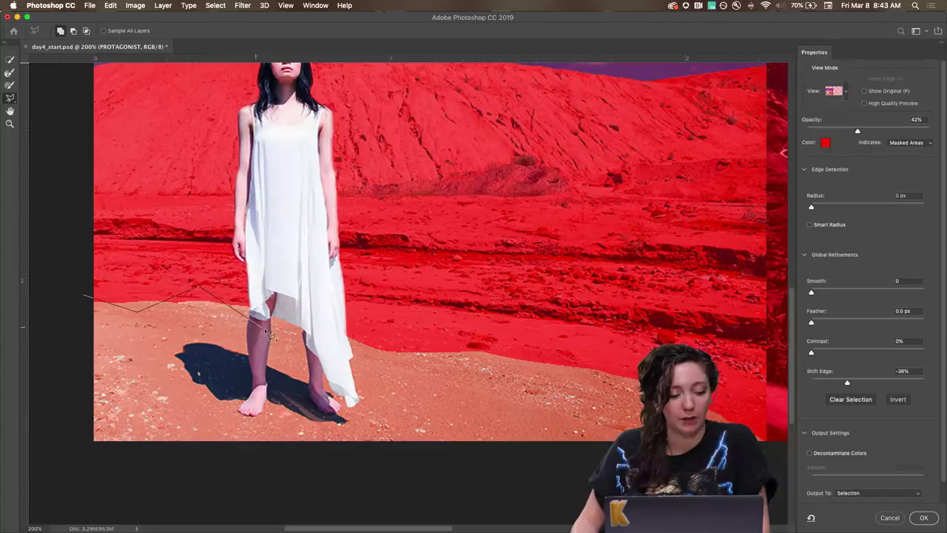
pyautogui.click(263, 328)
pyautogui.doubleClick(112, 345)
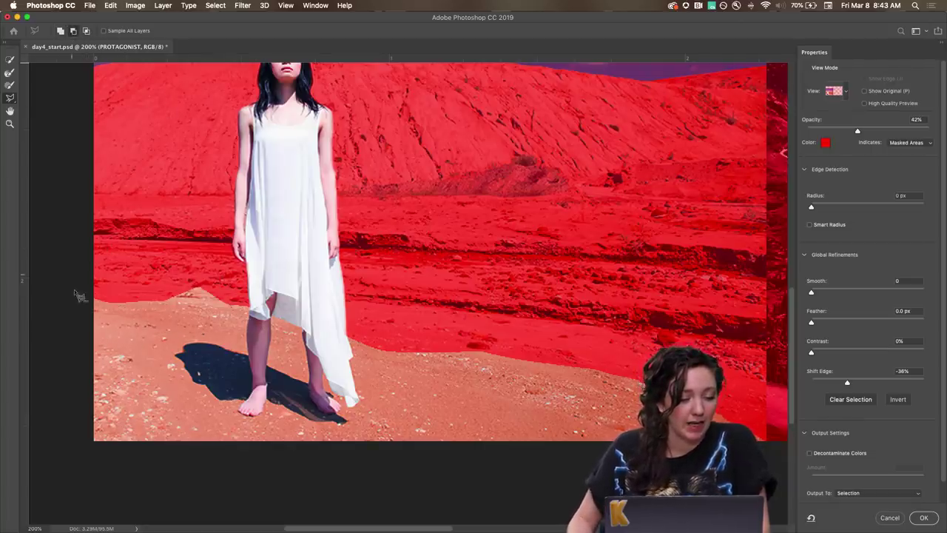
# - In add mode, lasso the region beside her legs and the red patch on her leg
pyautogui.rightClick(10, 101)
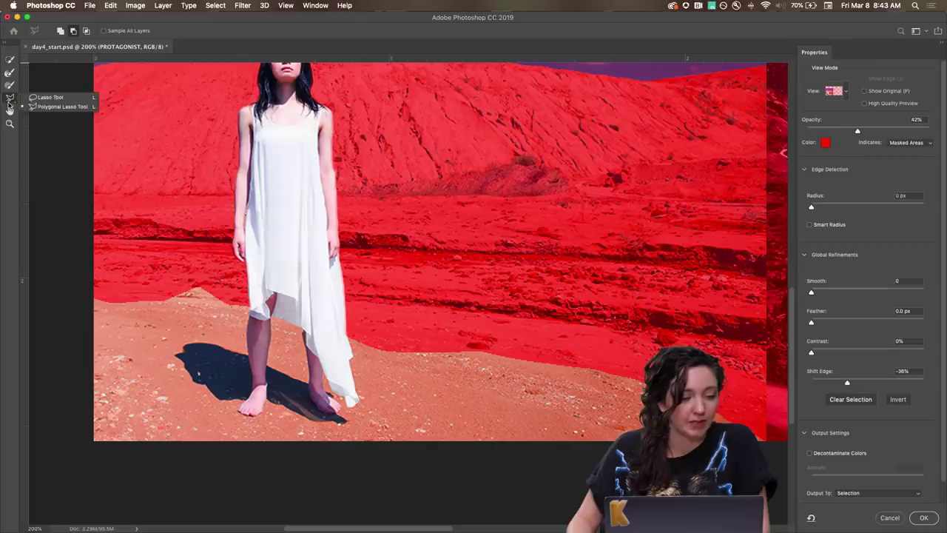
pyautogui.click(49, 97)
pyautogui.click(74, 32)
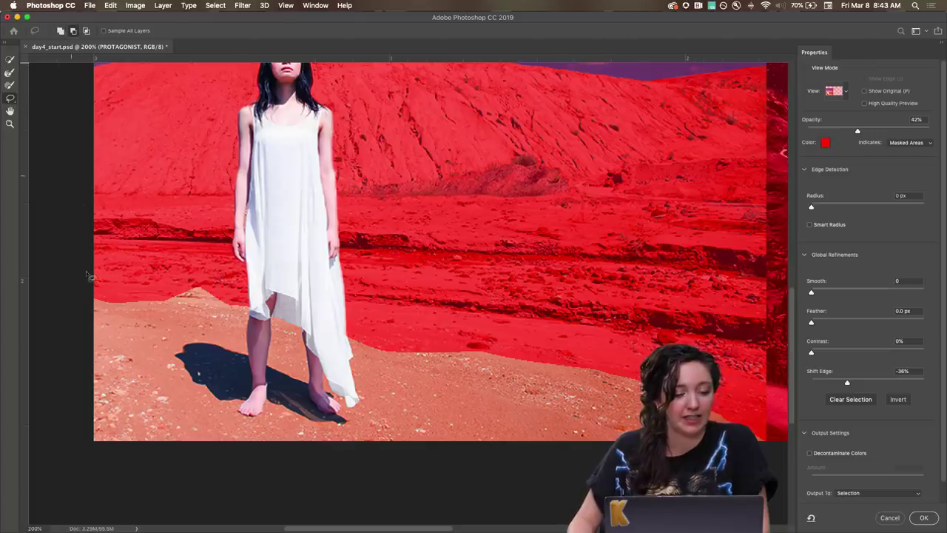
pyautogui.moveTo(87, 275)
pyautogui.mouseDown()
pyautogui.moveTo(169, 276)
pyautogui.moveTo(274, 309)
pyautogui.mouseUp()
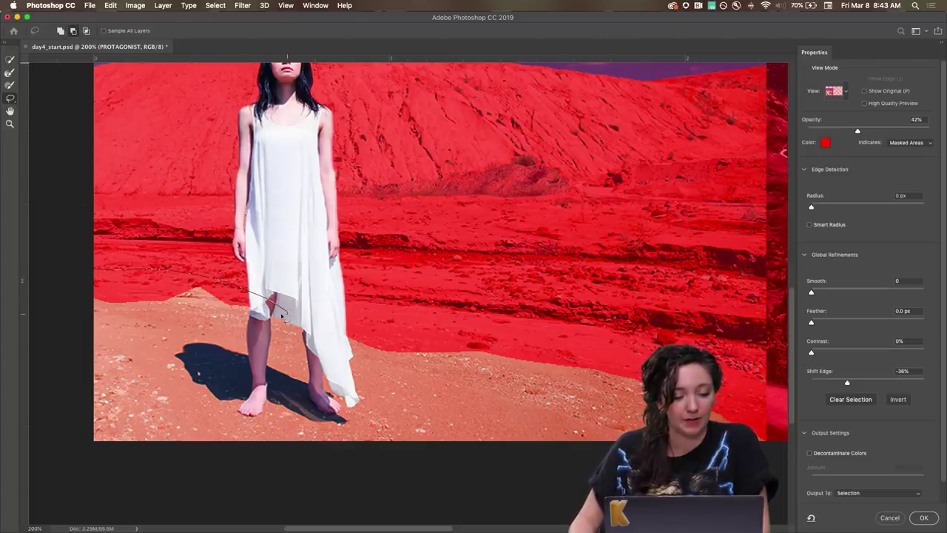
pyautogui.moveTo(131, 311); pyautogui.dragTo(83, 311)
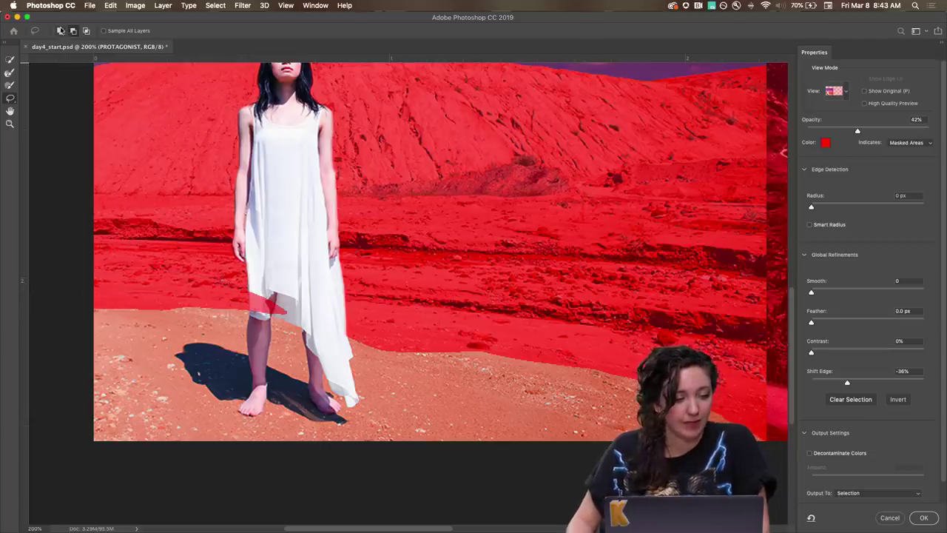
pyautogui.click(61, 30)
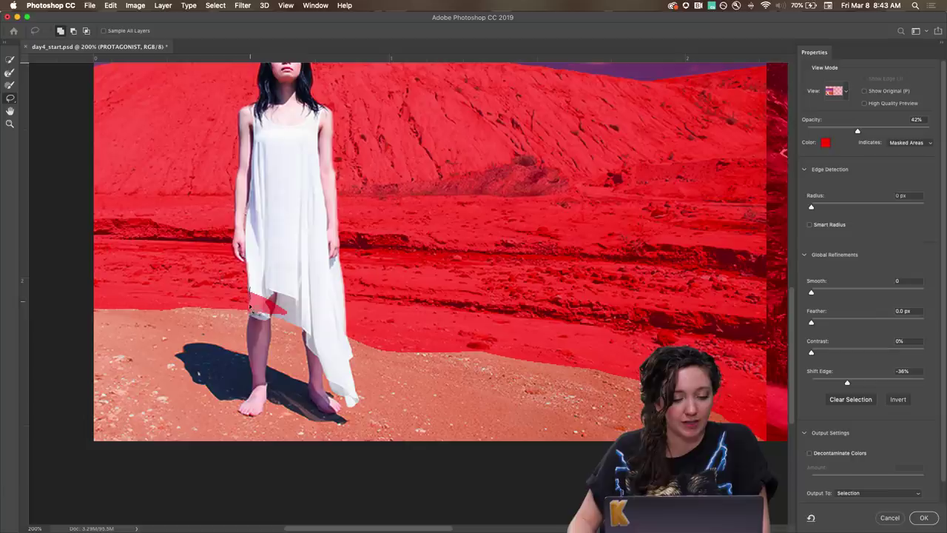
pyautogui.moveTo(284, 319)
pyautogui.mouseDown()
pyautogui.moveTo(305, 320)
pyautogui.moveTo(256, 295)
pyautogui.mouseUp()
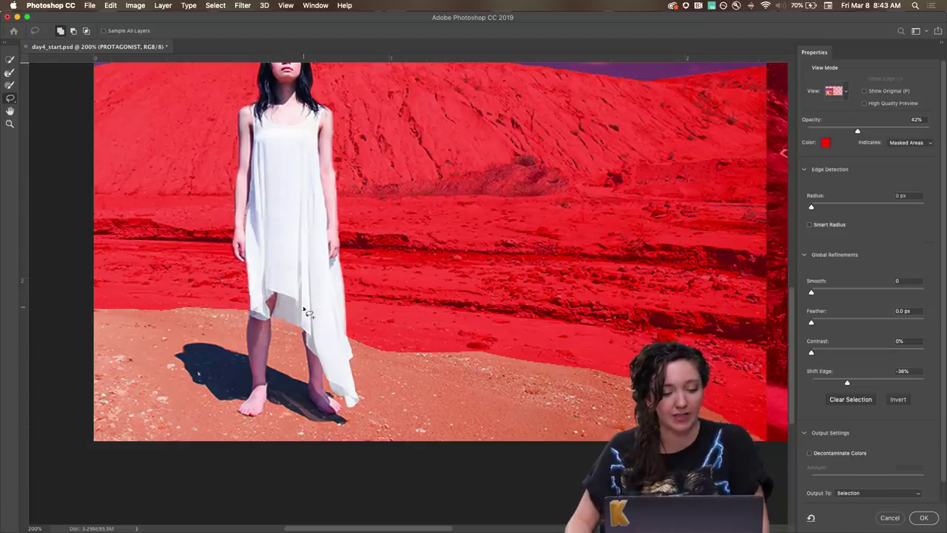
# - Check the whole composite and apply the refined selection of the woman with OK
pyautogui.press('super+minus')
pyautogui.press('super+minus')
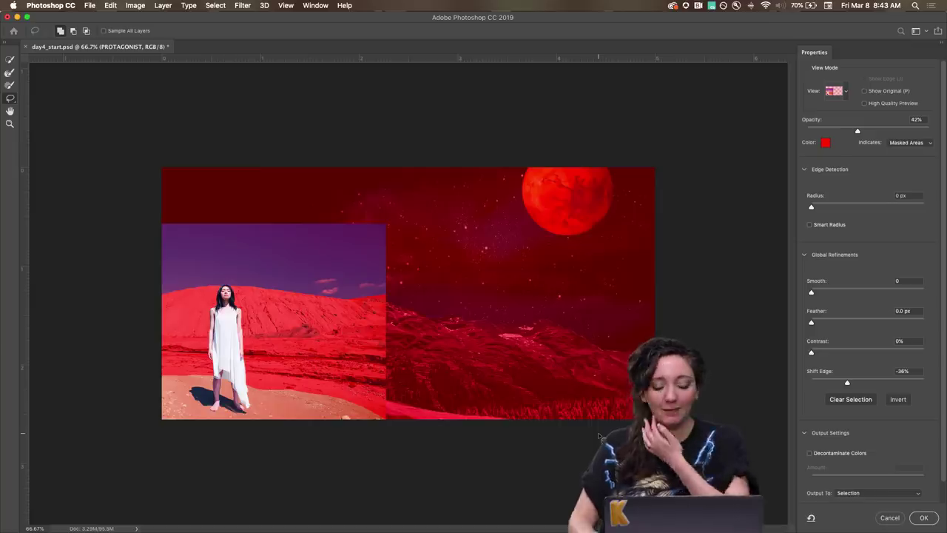
pyautogui.press('super+equal')
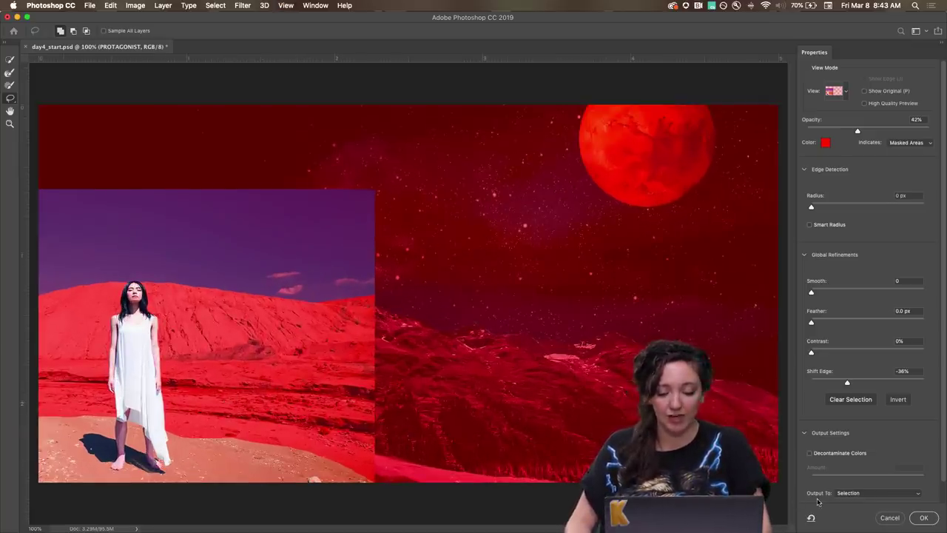
pyautogui.scroll(-1, 904, 379)
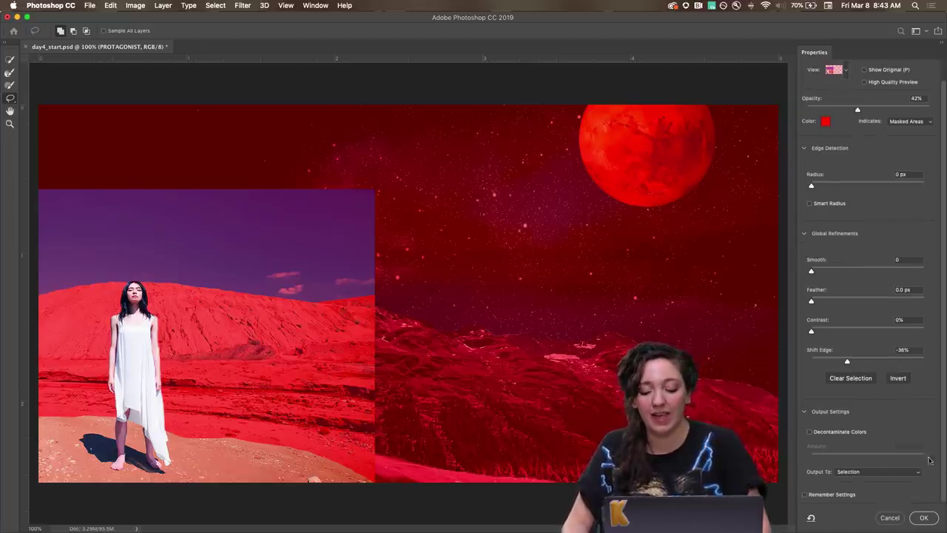
pyautogui.click(924, 519)
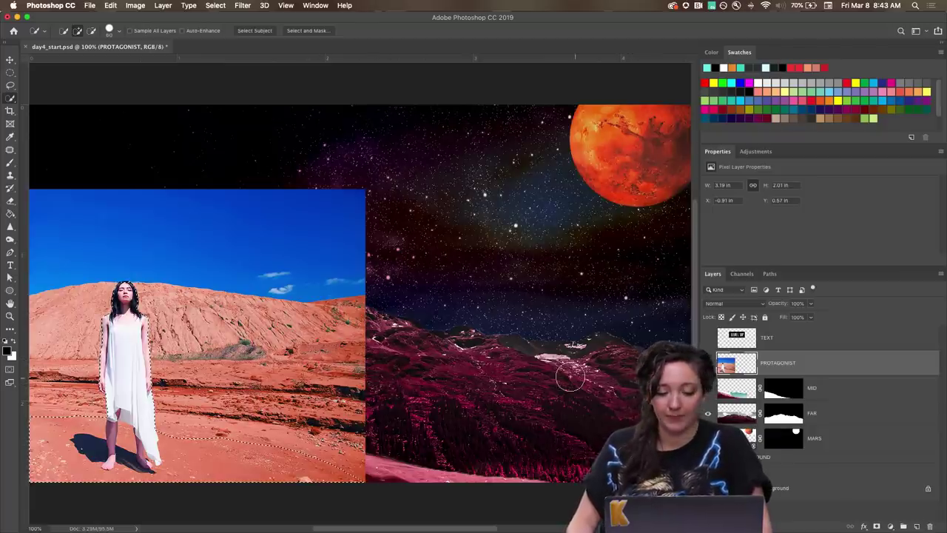
# - Mask the PROTAGONIST layer to the woman's selection, then step through the MID, FAR and MARS layers
pyautogui.click(877, 526)
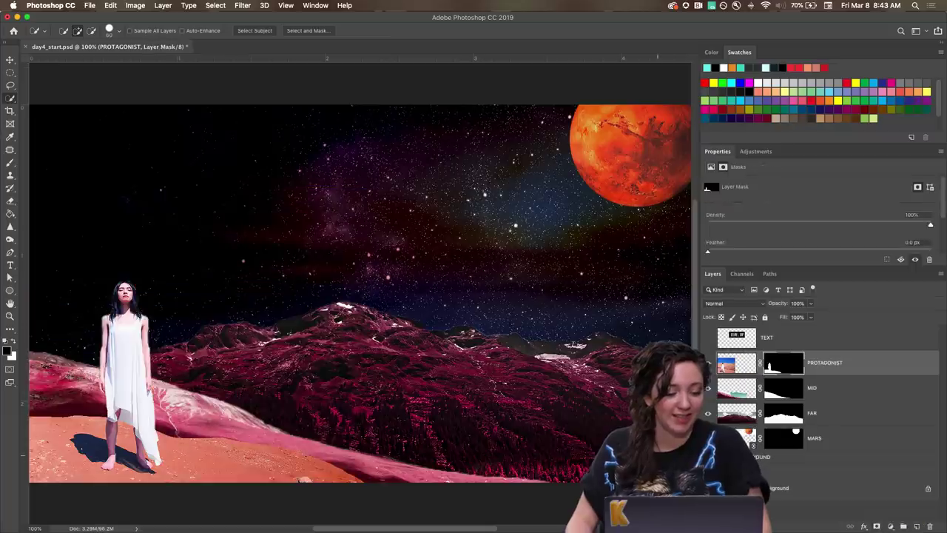
pyautogui.press('super+minus')
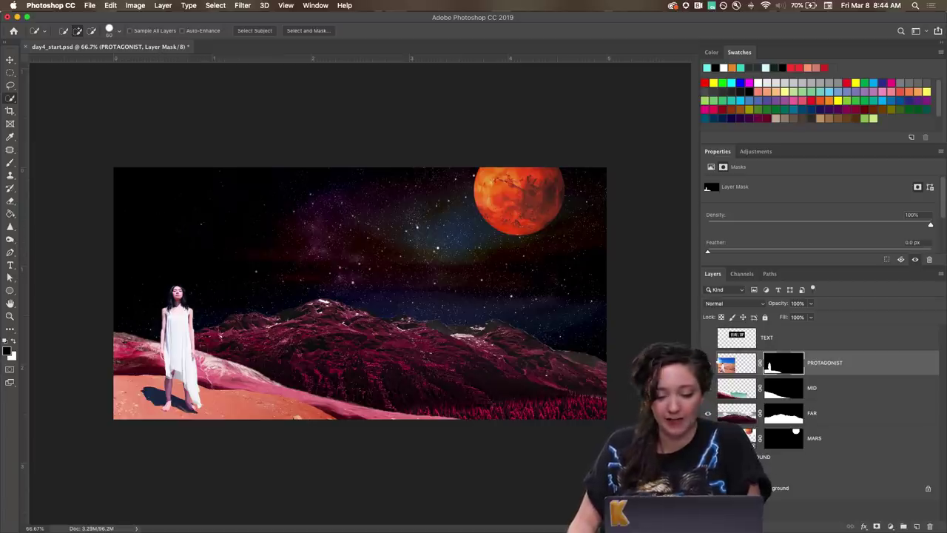
pyautogui.moveTo(738, 389)
pyautogui.mouseDown()
pyautogui.moveTo(735, 357)
pyautogui.moveTo(738, 390)
pyautogui.mouseUp()
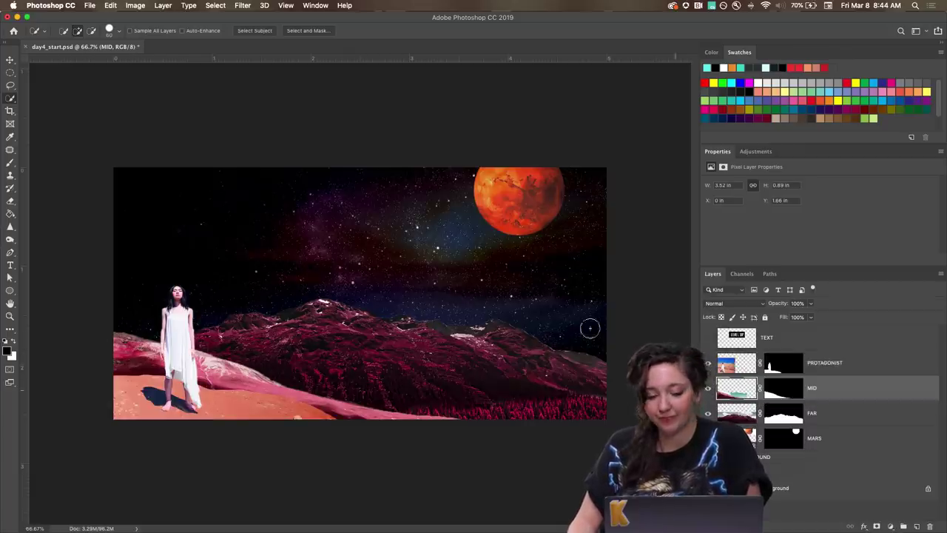
pyautogui.click(731, 416)
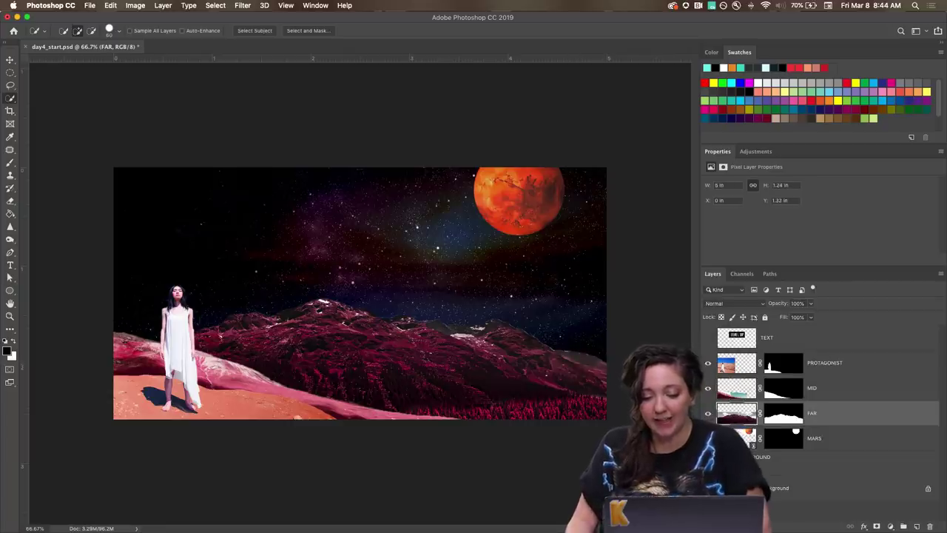
pyautogui.click(733, 438)
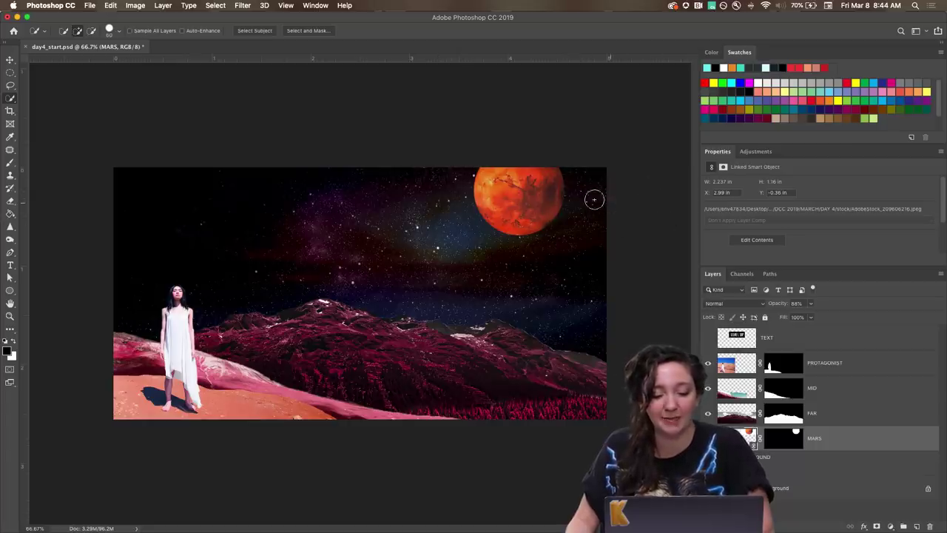
# - With the Ellipse Tool set to no fill and cyan stroke, drag a flat ellipse across Mars
pyautogui.click(9, 292)
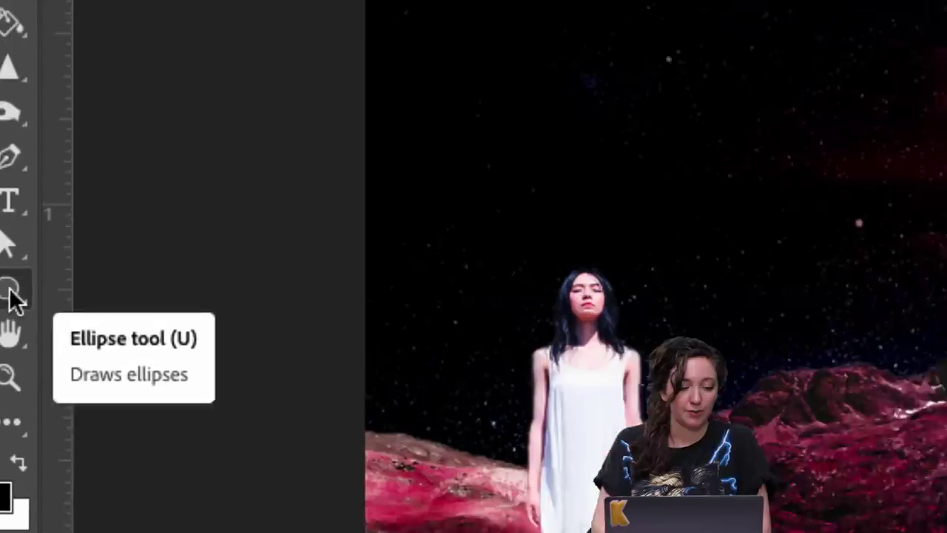
pyautogui.click(42, 300)
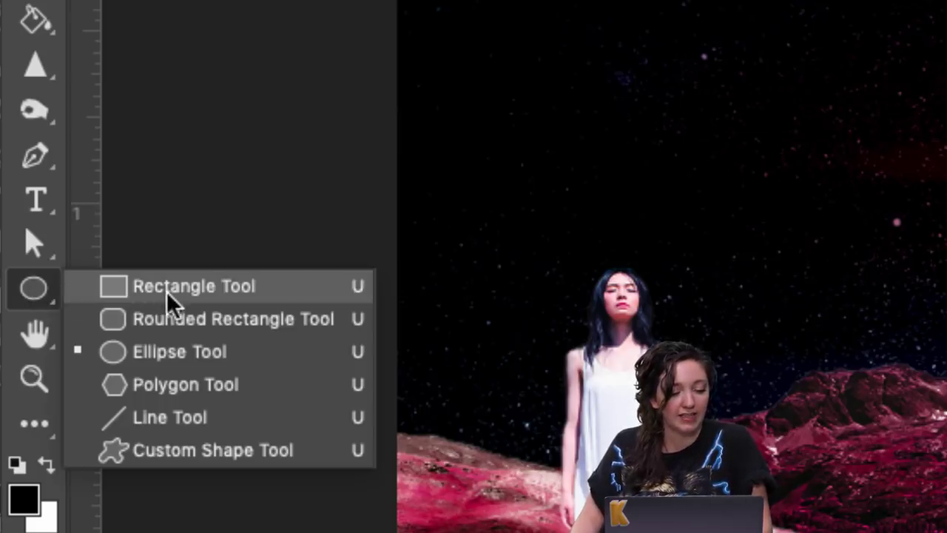
pyautogui.click(178, 353)
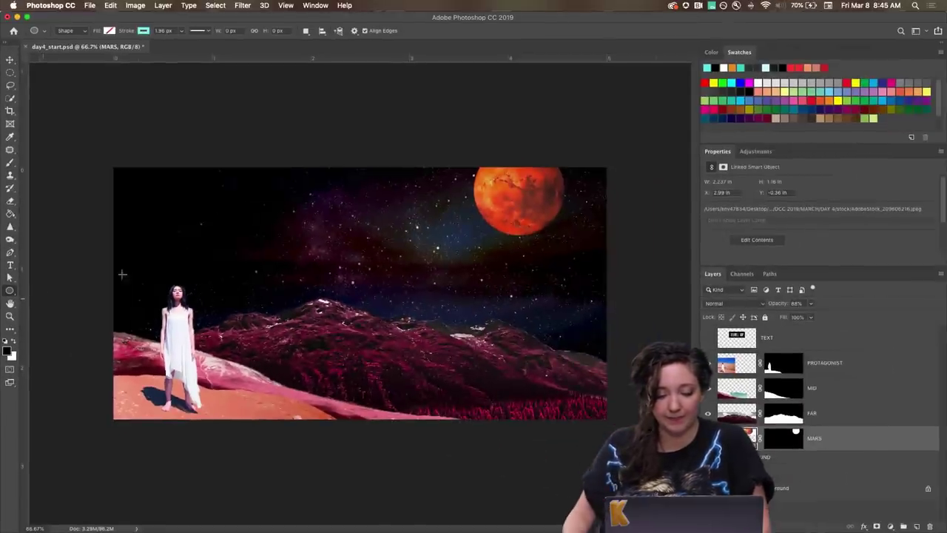
pyautogui.click(109, 31)
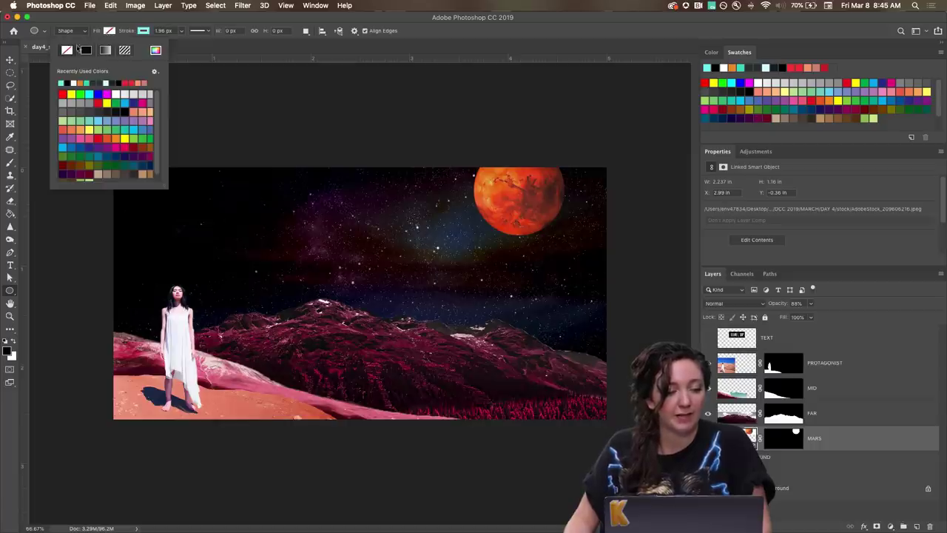
pyautogui.click(109, 31)
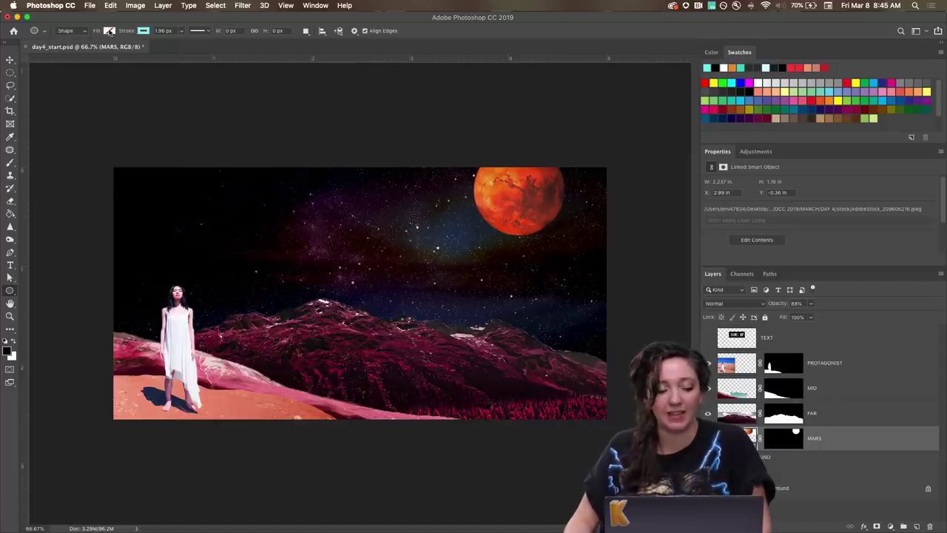
pyautogui.click(109, 31)
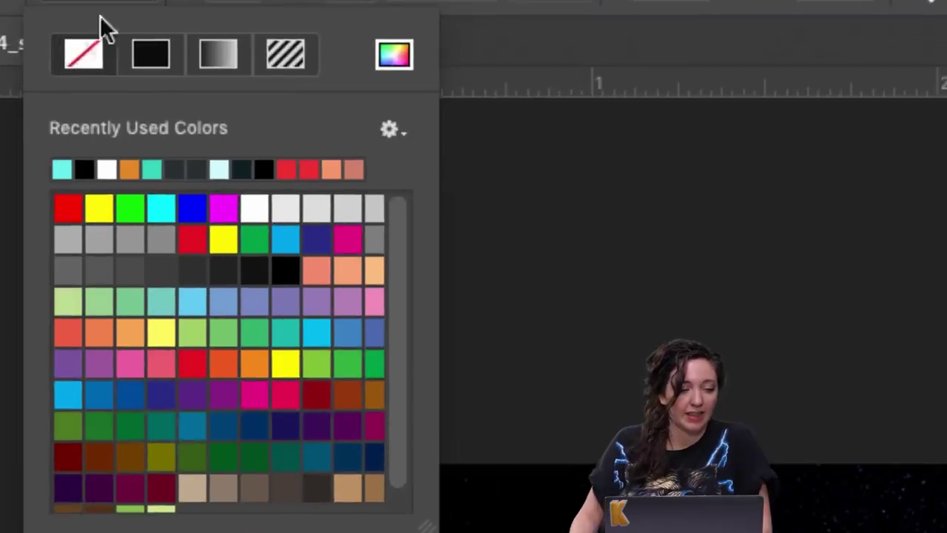
pyautogui.click(348, 108)
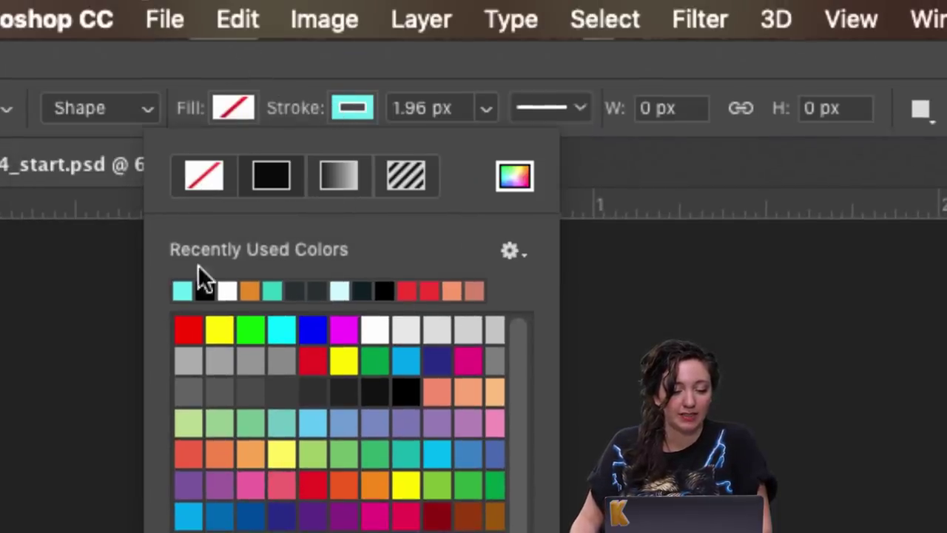
pyautogui.click(364, 104)
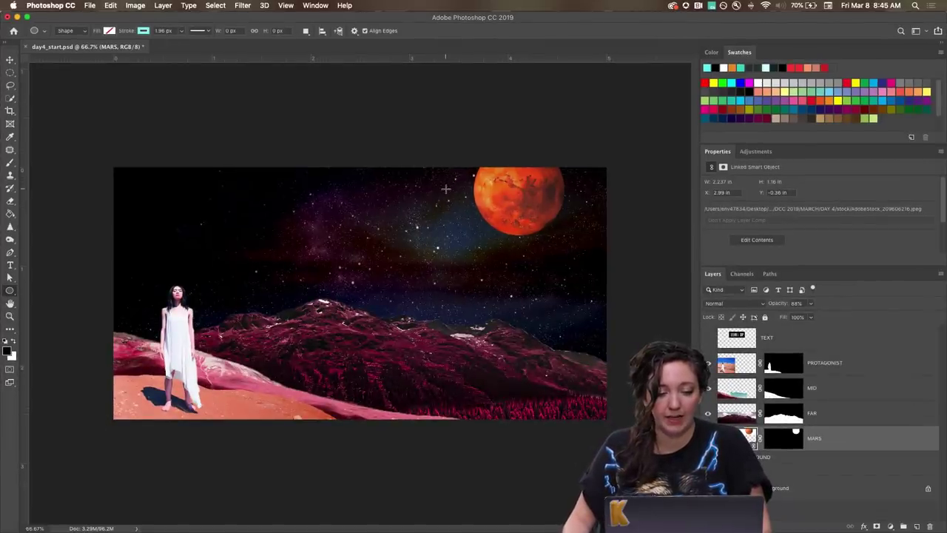
pyautogui.moveTo(445, 190); pyautogui.dragTo(589, 204)
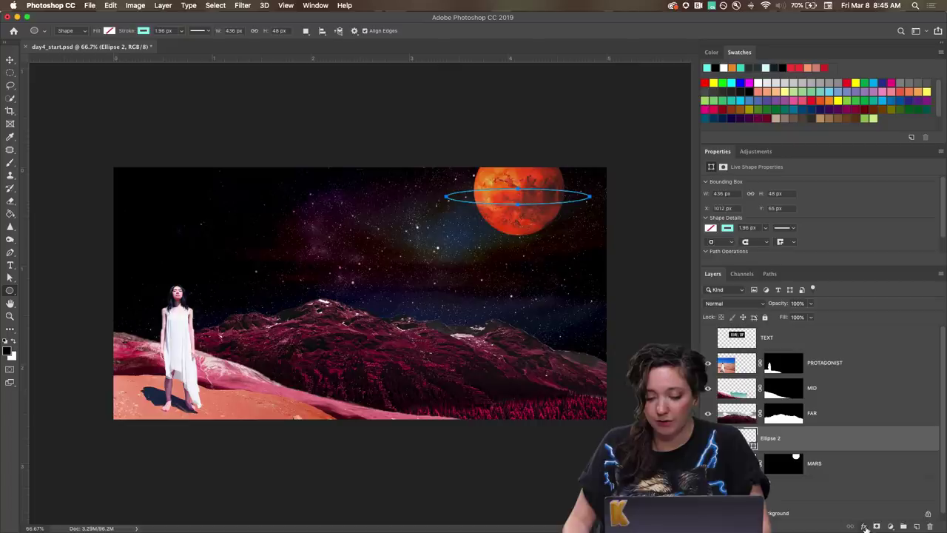
# - Add an Outer Glow to Ellipse 2 at 25% opacity, 21% spread and 57 px size
pyautogui.click(866, 527)
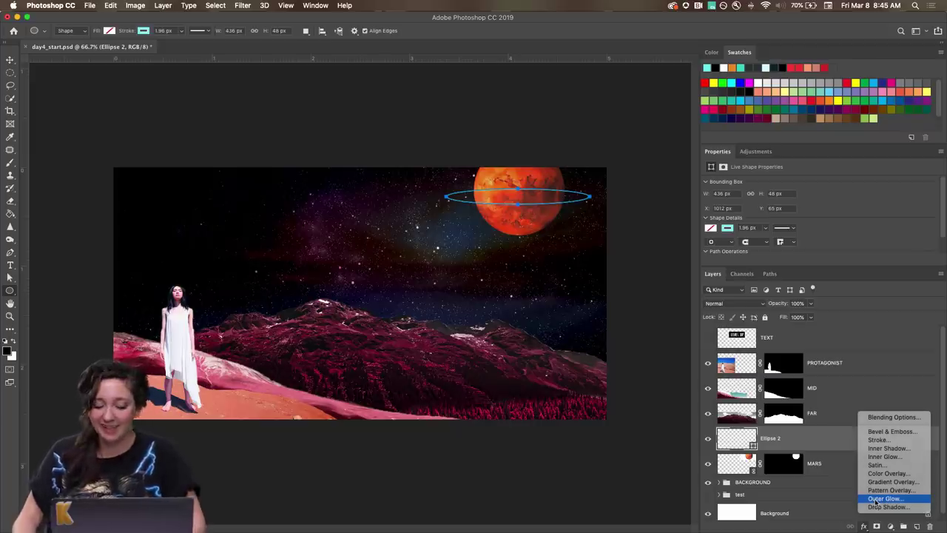
pyautogui.click(877, 500)
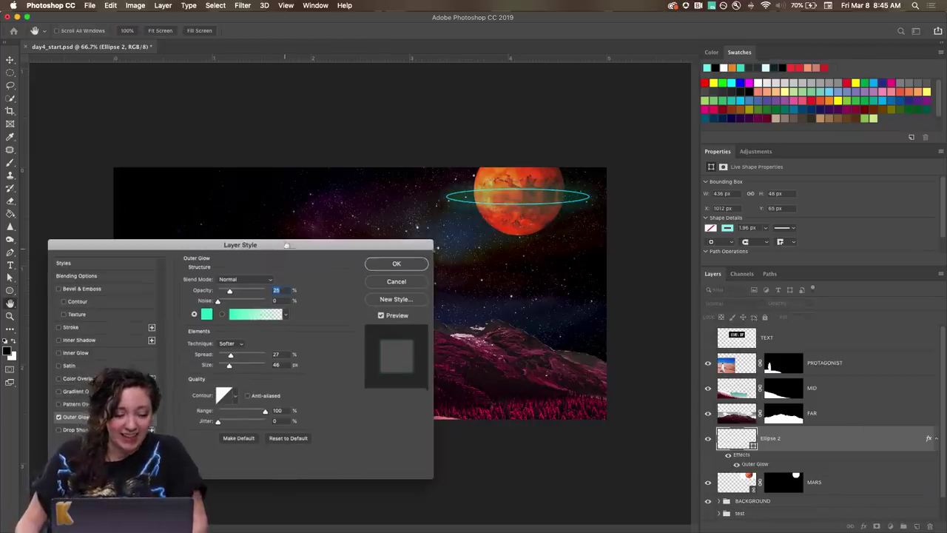
pyautogui.moveTo(286, 245); pyautogui.dragTo(292, 204)
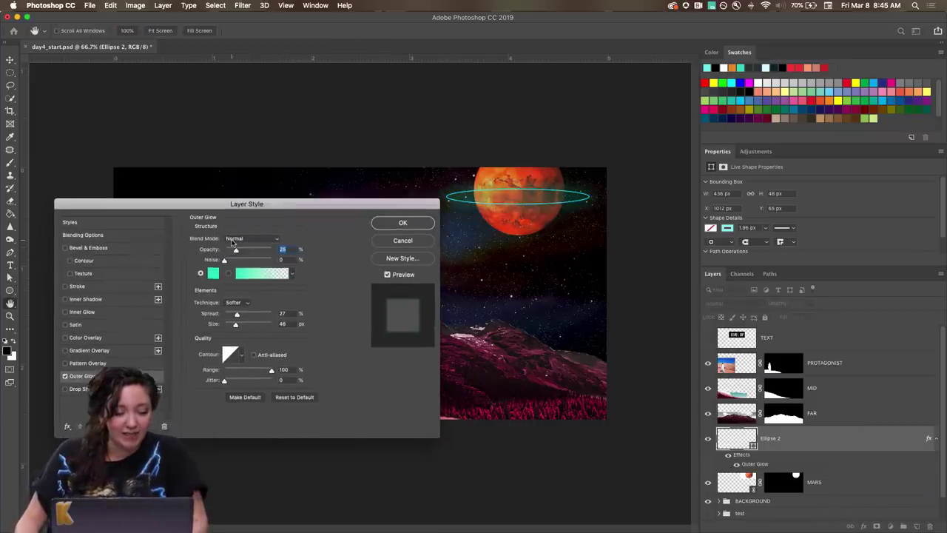
pyautogui.moveTo(236, 250)
pyautogui.mouseDown()
pyautogui.moveTo(256, 252)
pyautogui.moveTo(234, 252)
pyautogui.mouseUp()
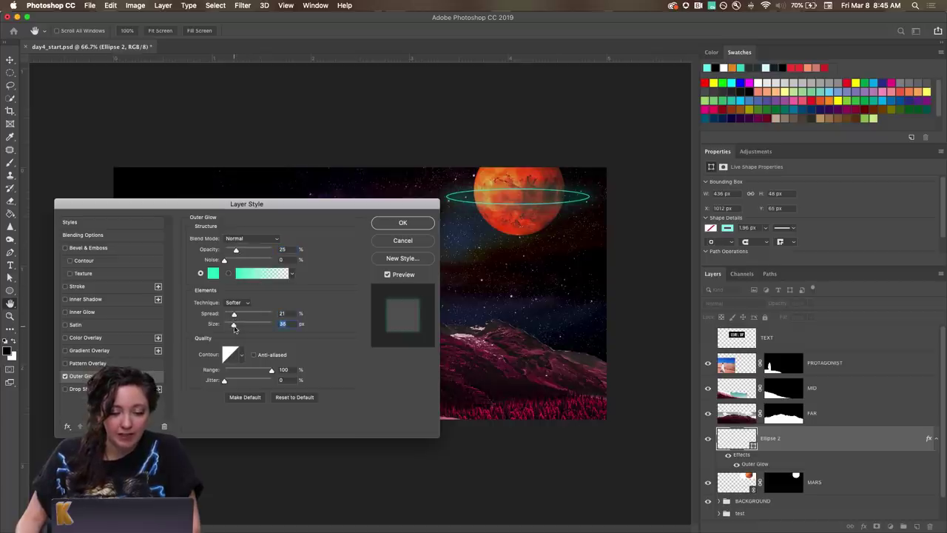
pyautogui.moveTo(234, 324); pyautogui.dragTo(236, 327)
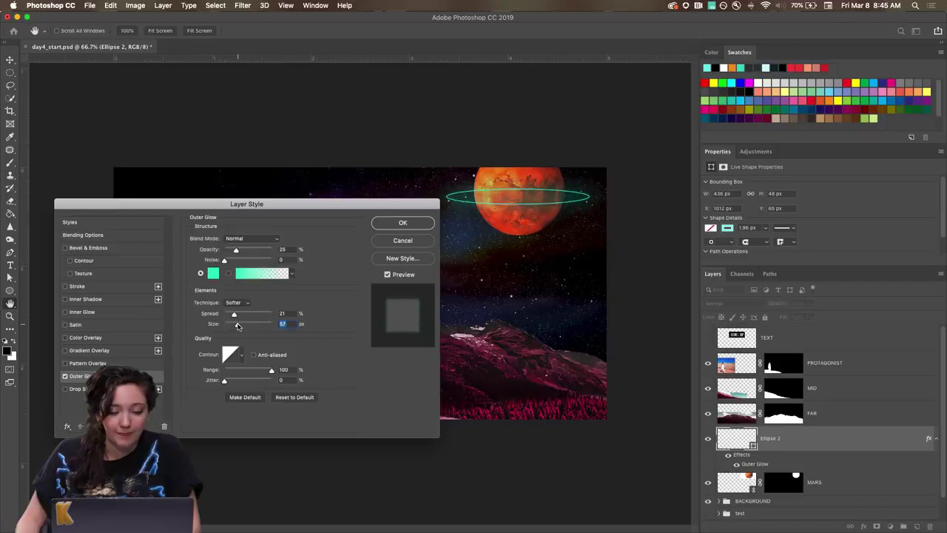
pyautogui.click(405, 223)
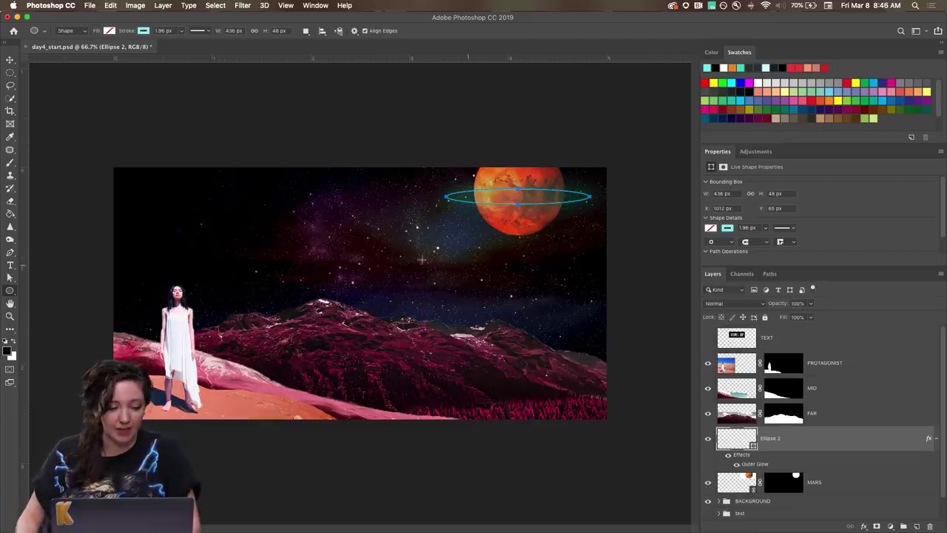
# - Draw a small 65 × 65 px ring around the woman's head as a halo
pyautogui.click(306, 32)
pyautogui.click(337, 48)
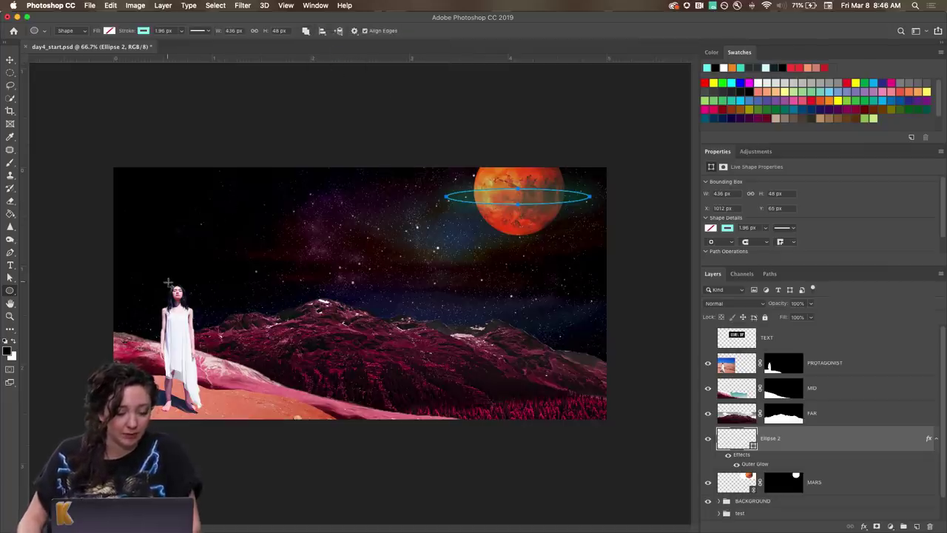
pyautogui.moveTo(168, 278); pyautogui.dragTo(188, 306)
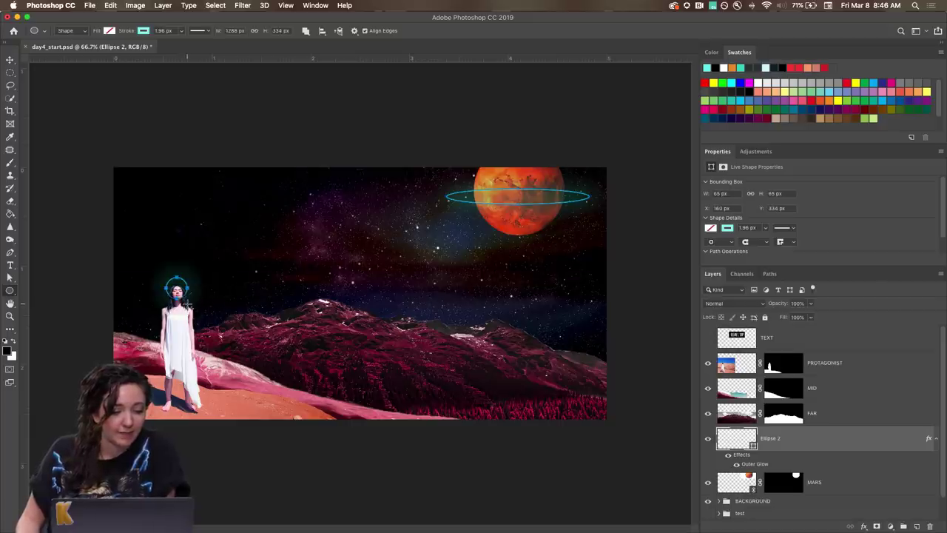
# - Switch to the Move tool and zoom to 200% on Mars and its glowing ring
pyautogui.press('v')
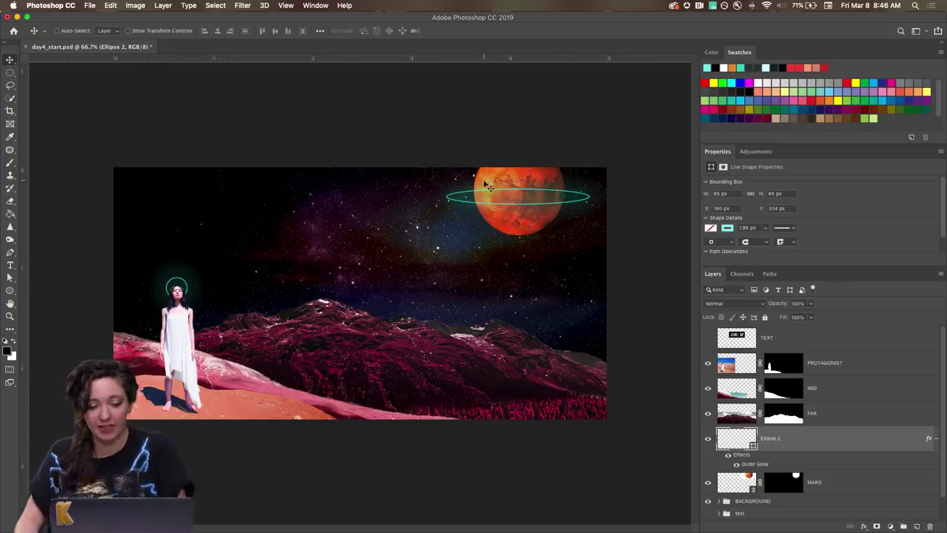
pyautogui.press('super')
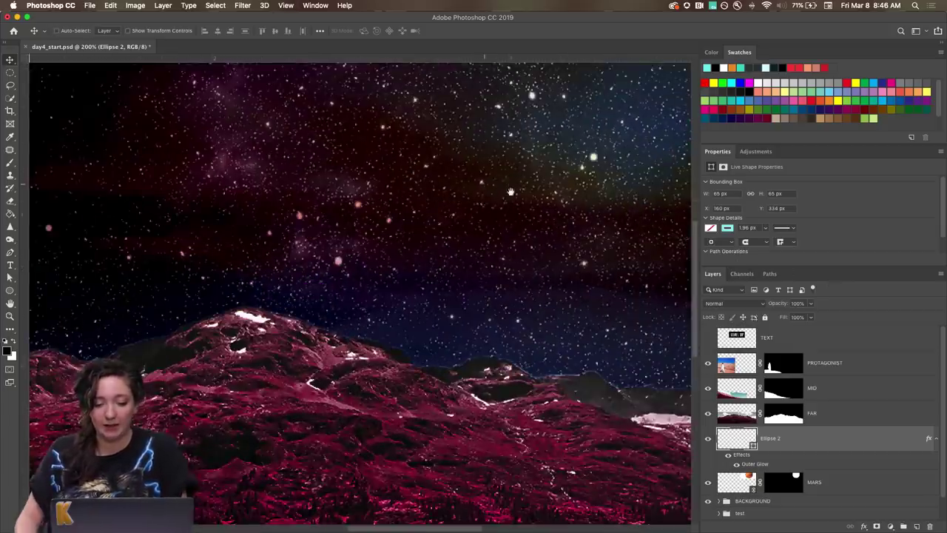
pyautogui.scroll(5, 485, 189)
pyautogui.hscroll(3, 444, 244)
pyautogui.press('super+plus')
pyautogui.hscroll(2, 372, 327)
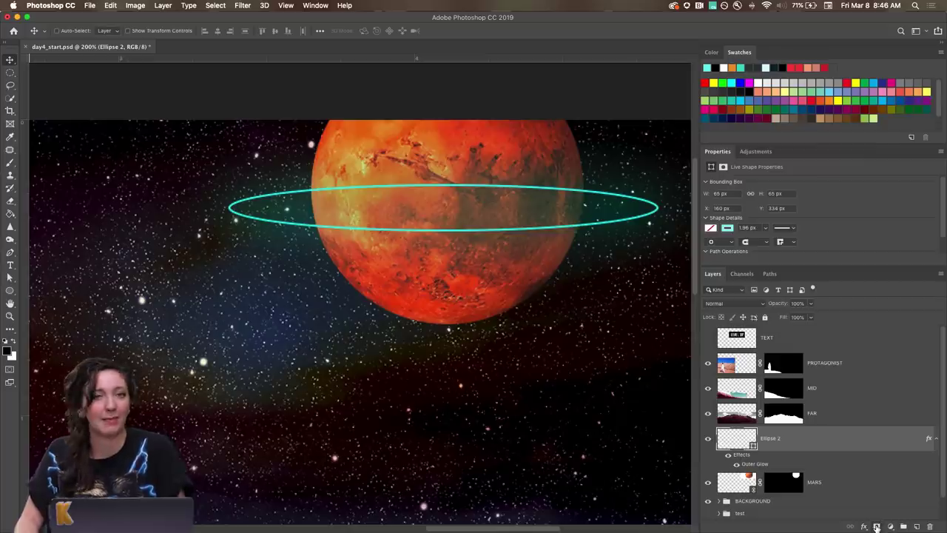
# - Add a layer mask to Ellipse 2 and polygon-select a band over the ring's top arc on Mars
pyautogui.click(876, 526)
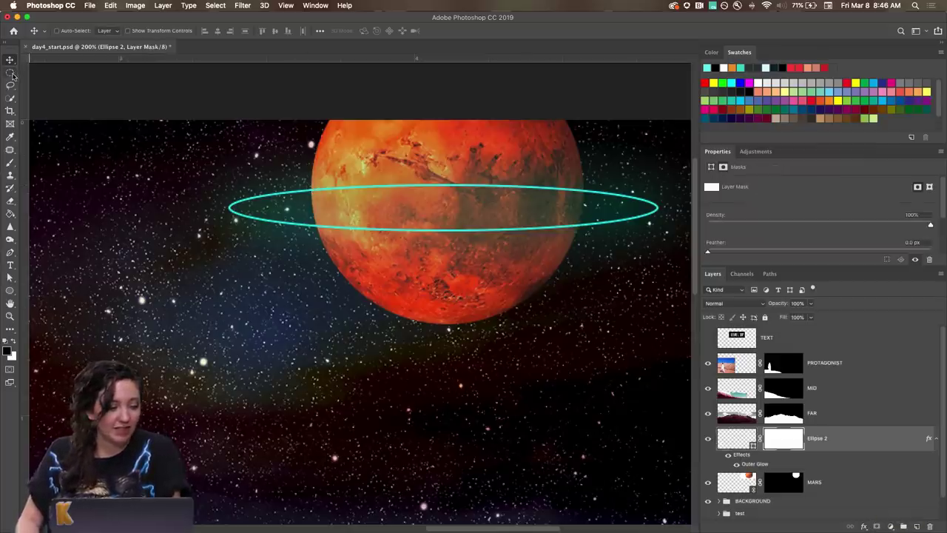
pyautogui.click(11, 86)
pyautogui.click(10, 87)
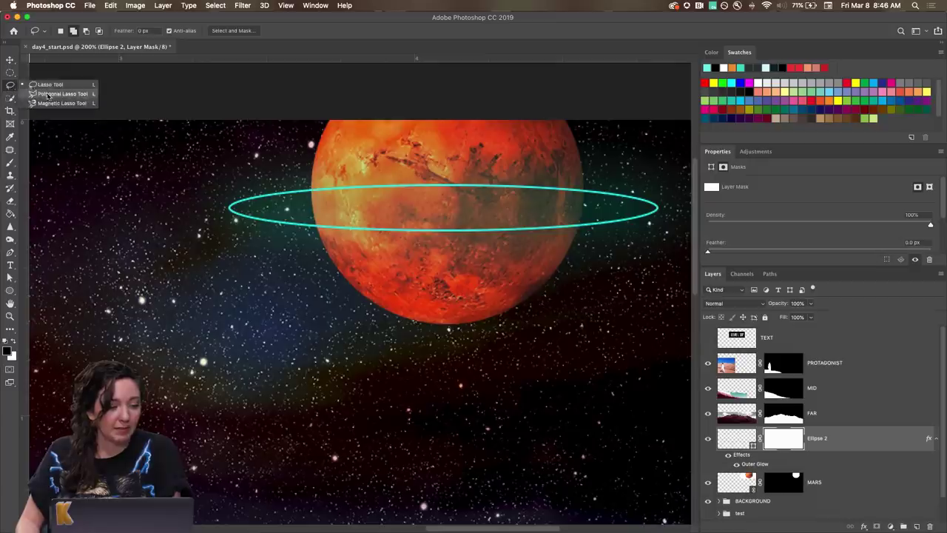
pyautogui.click(50, 94)
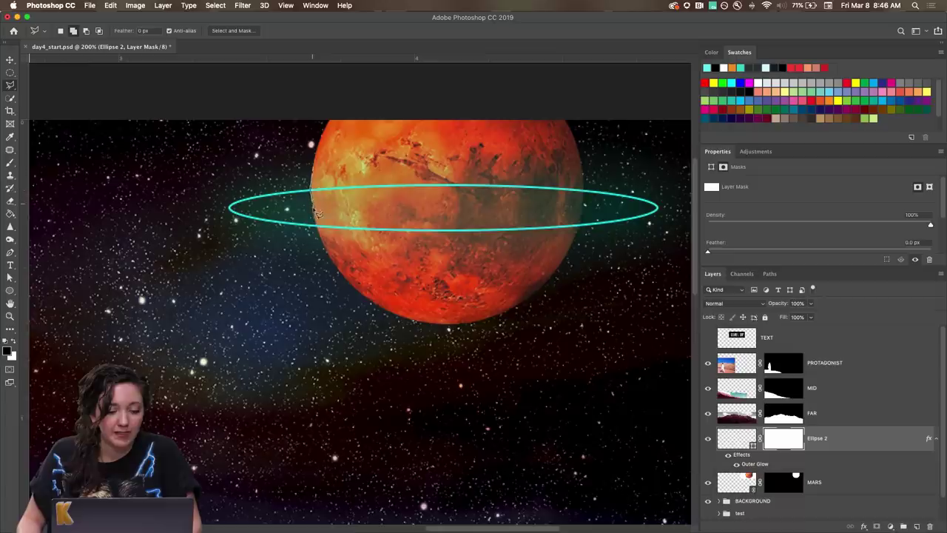
pyautogui.click(313, 210)
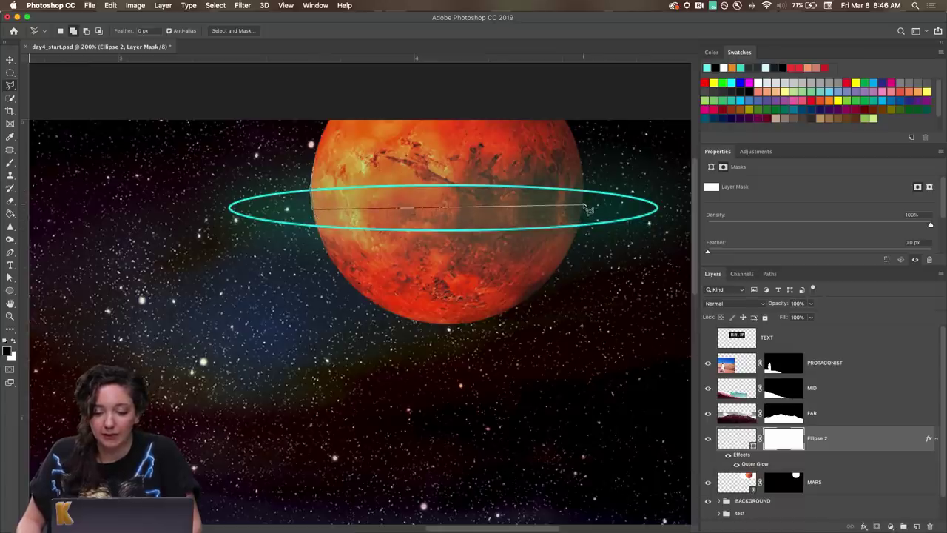
pyautogui.click(584, 207)
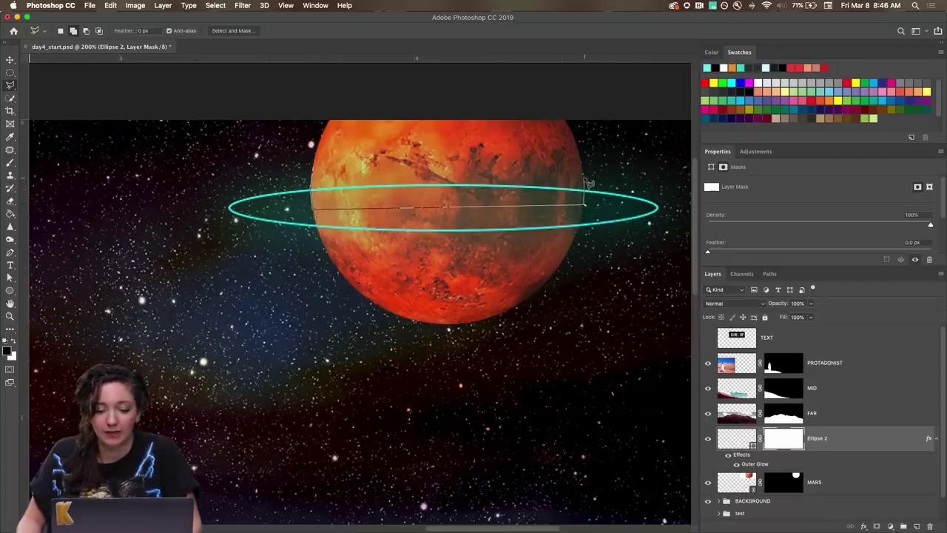
pyautogui.click(583, 175)
pyautogui.doubleClick(313, 168)
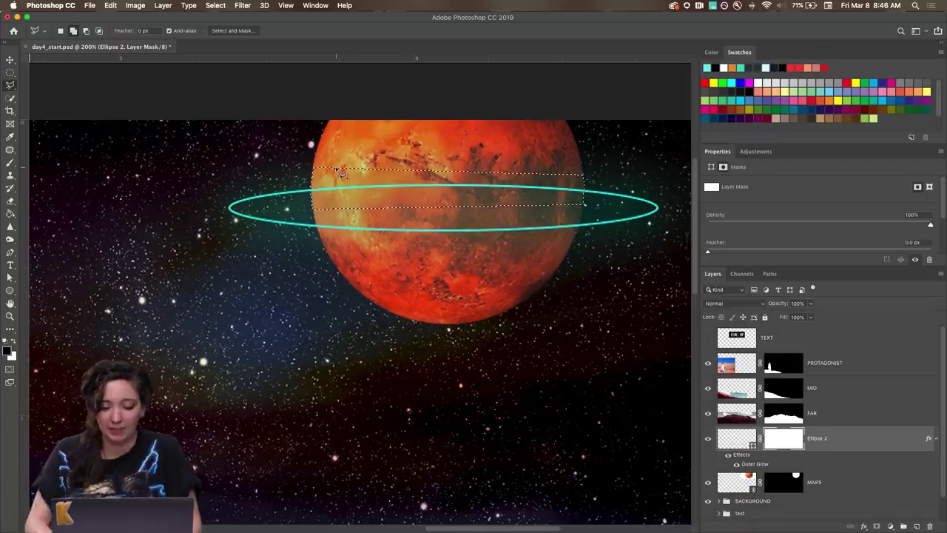
# - Paint the band black on the mask to hide the ring's back arc, retrying the stroke
pyautogui.press('b')
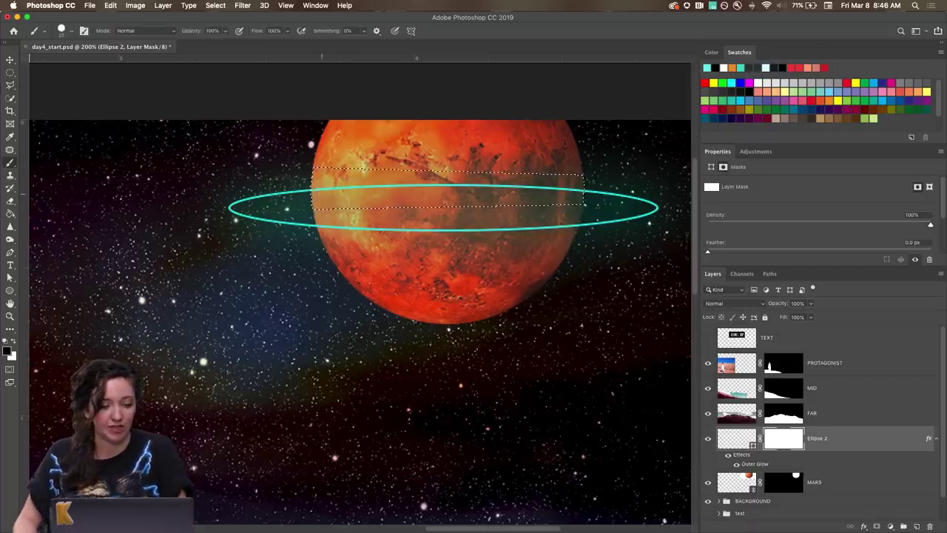
pyautogui.moveTo(309, 184); pyautogui.dragTo(576, 191)
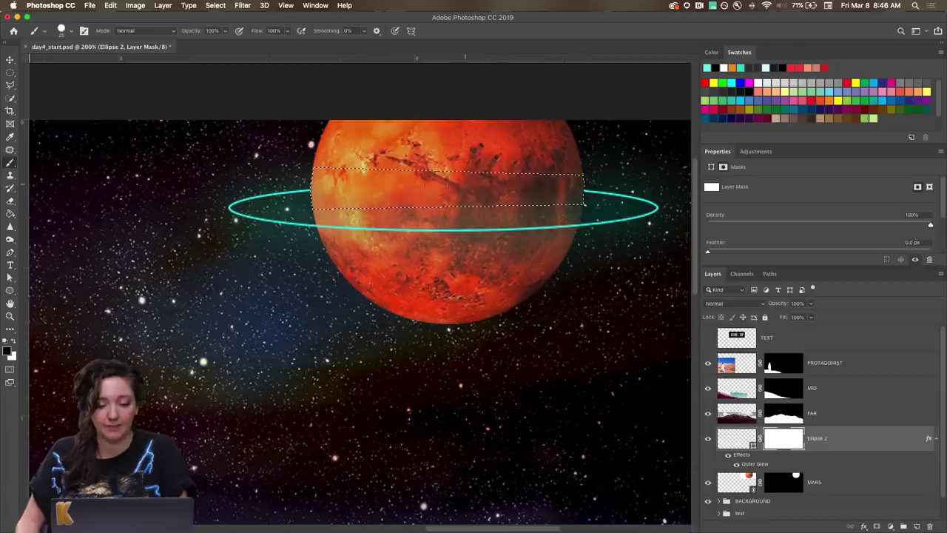
pyautogui.press('super+d')
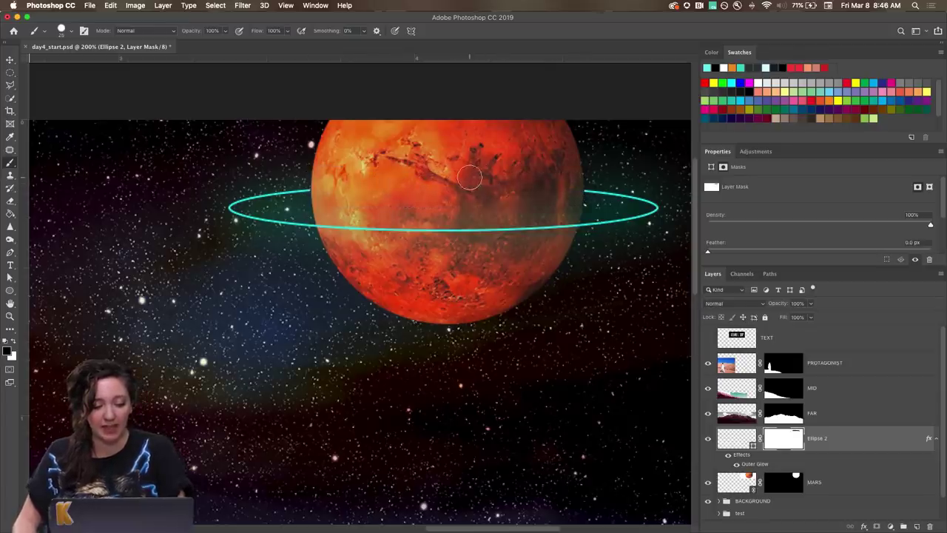
pyautogui.press('super+alt+z')
pyautogui.press('super+alt+z')
pyautogui.press('super+alt+z')
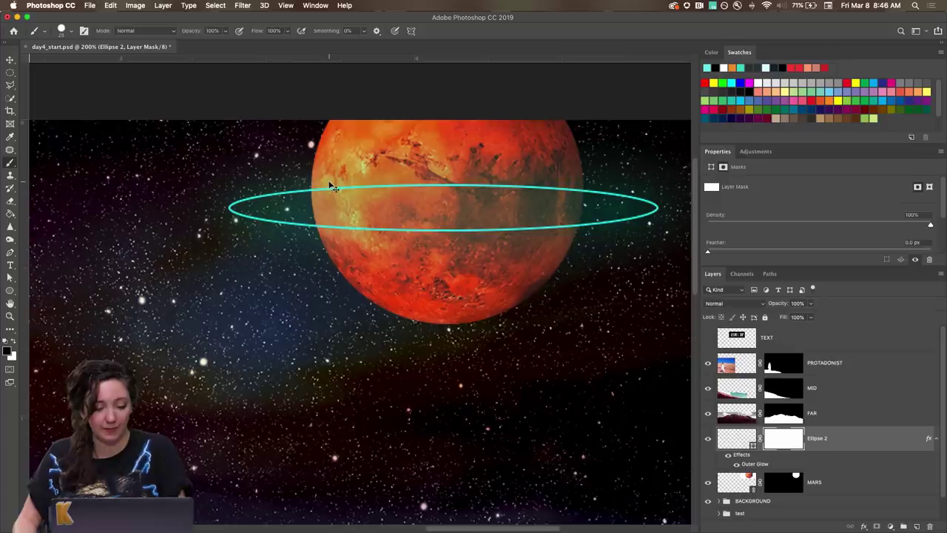
pyautogui.moveTo(332, 187)
pyautogui.mouseDown()
pyautogui.moveTo(314, 191)
pyautogui.moveTo(571, 191)
pyautogui.mouseUp()
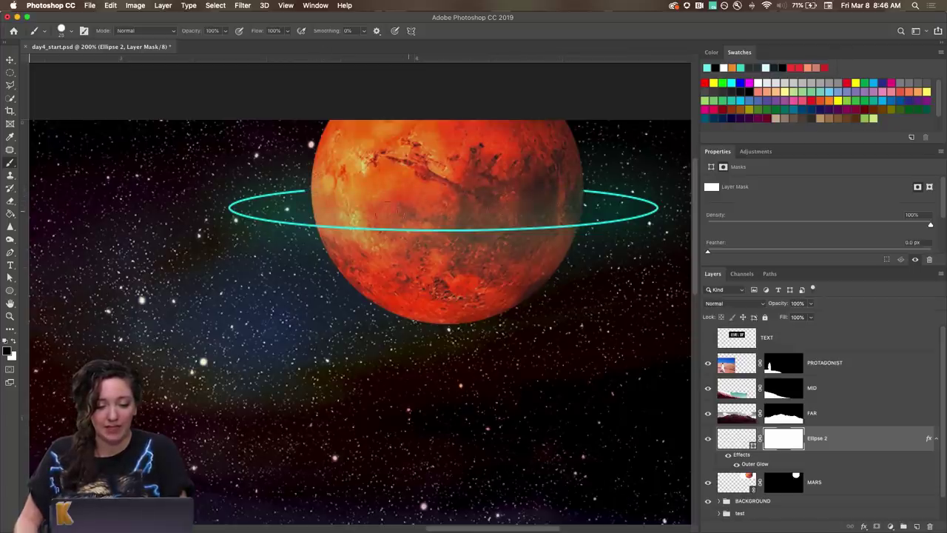
pyautogui.press('super+z')
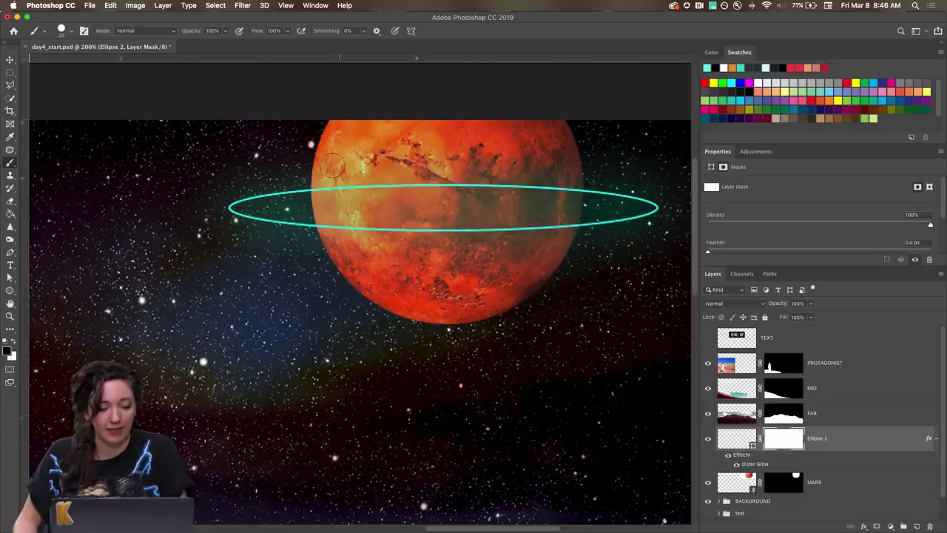
pyautogui.click(214, 6)
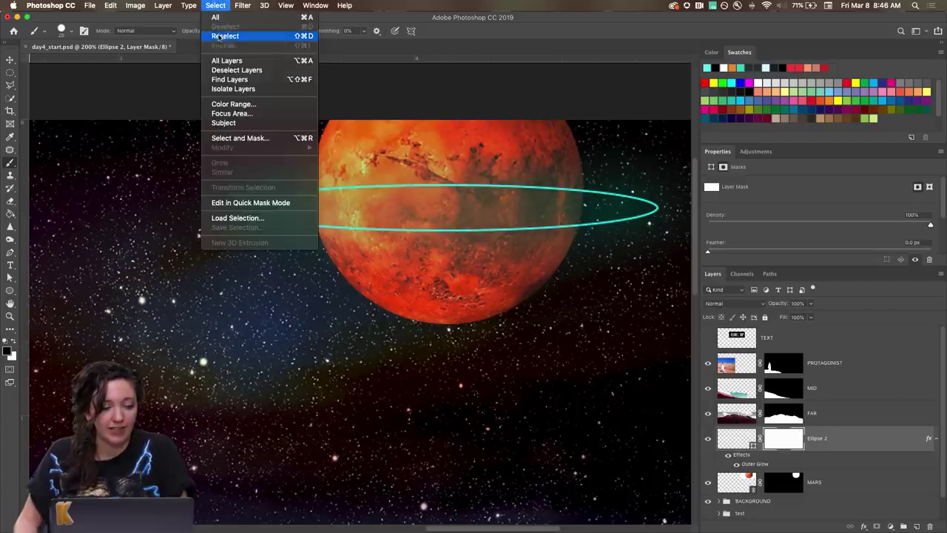
pyautogui.click(217, 34)
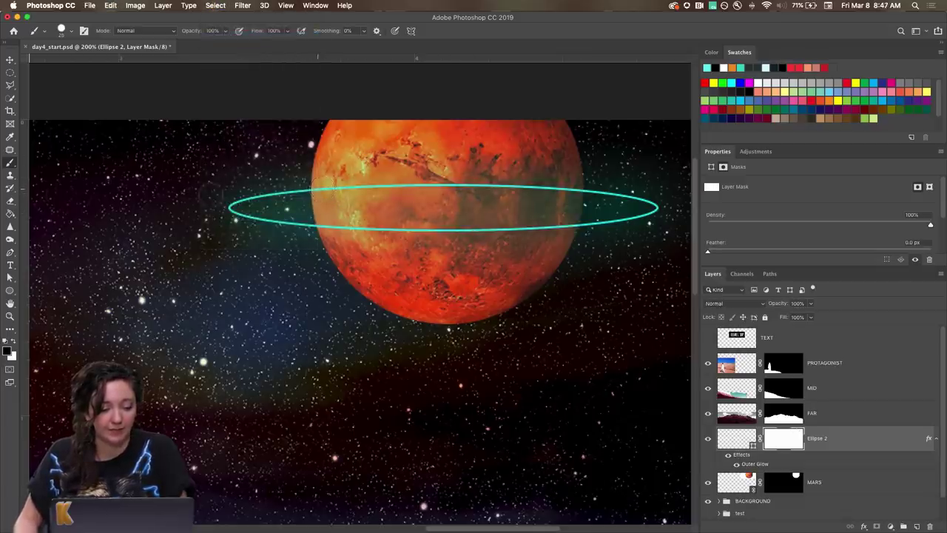
# - Lasso a thin band along the ring's top edge, deselect, and zoom out to the full composition
pyautogui.press('l')
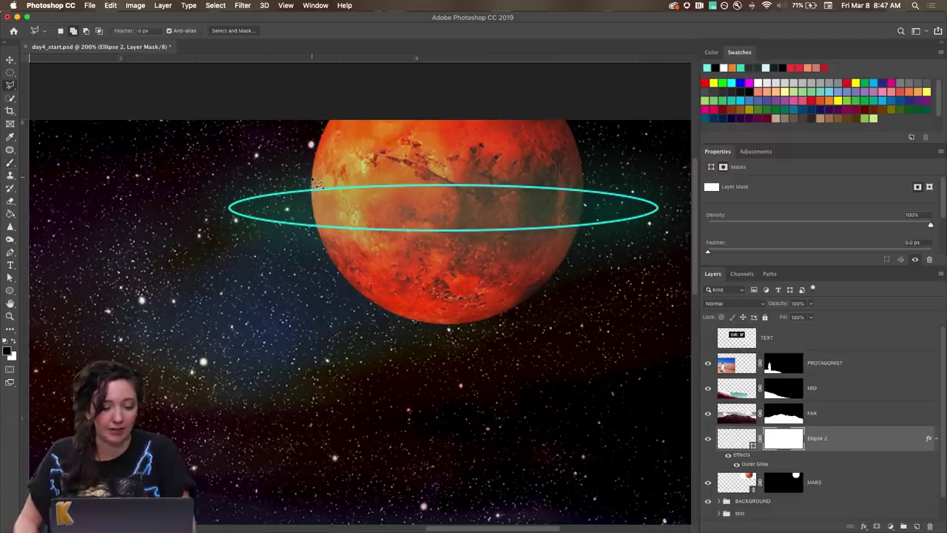
pyautogui.moveTo(311, 193)
pyautogui.mouseDown()
pyautogui.moveTo(421, 205)
pyautogui.moveTo(579, 207)
pyautogui.moveTo(586, 190)
pyautogui.moveTo(579, 180)
pyautogui.moveTo(303, 186)
pyautogui.mouseUp()
pyautogui.press('b')
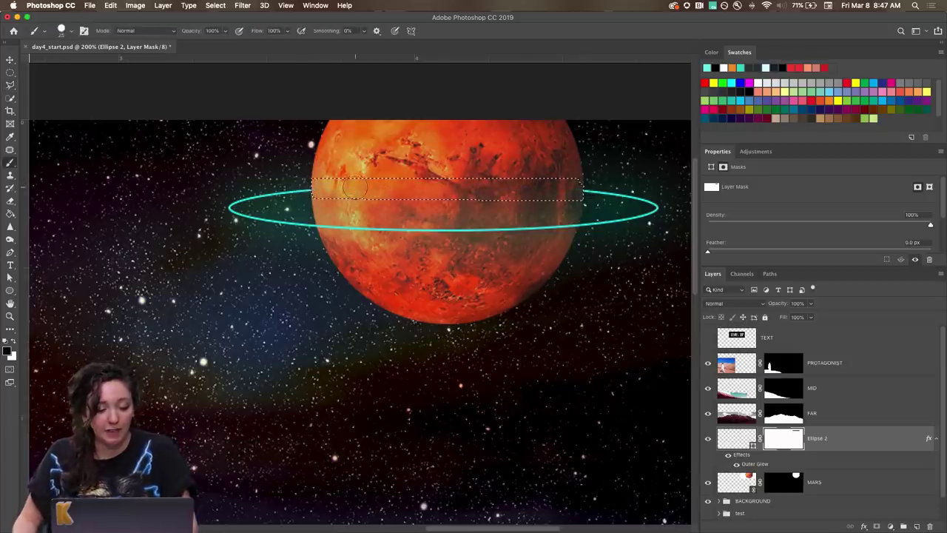
pyautogui.press('cmd+d')
pyautogui.press('super+0')
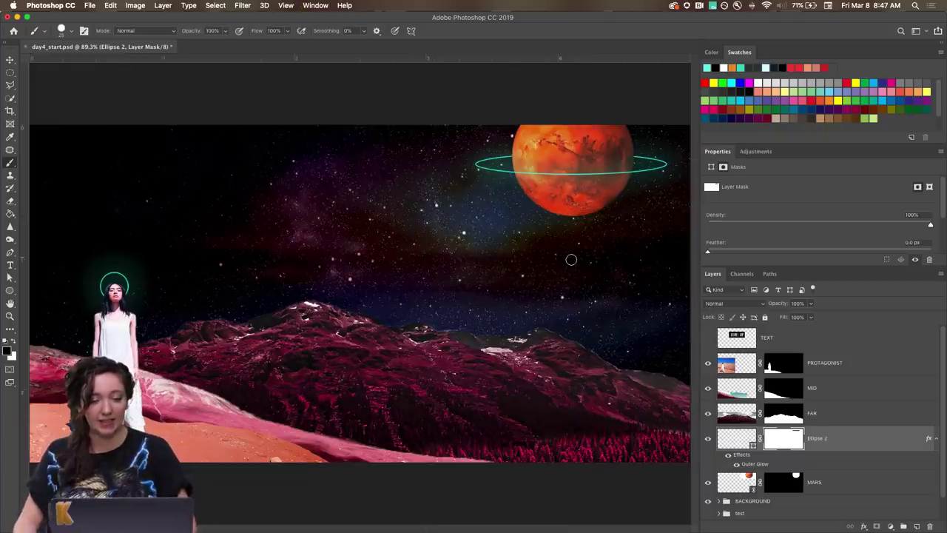
pyautogui.press('super+minus')
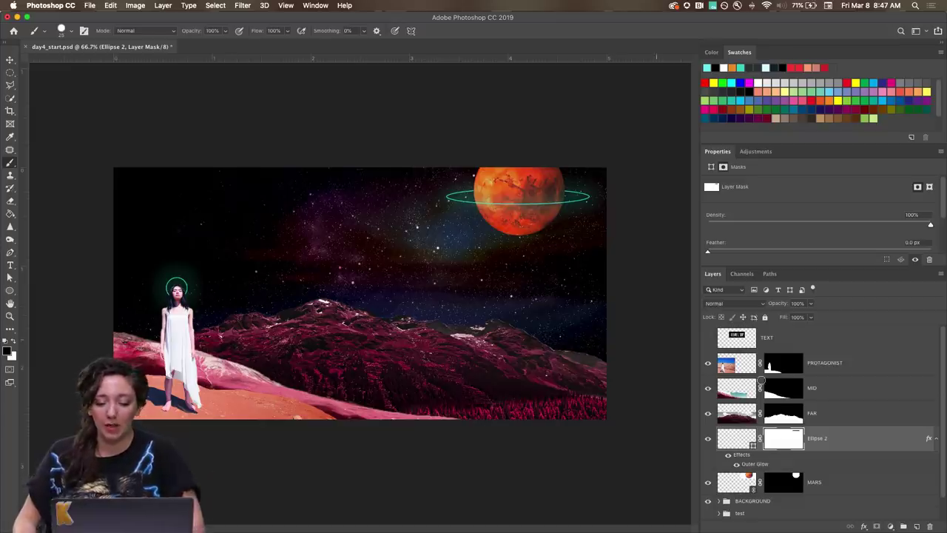
# - Add a Color Lookup adjustment above PROTAGONIST and try the Crisp_Warm.look LUT
pyautogui.click(832, 374)
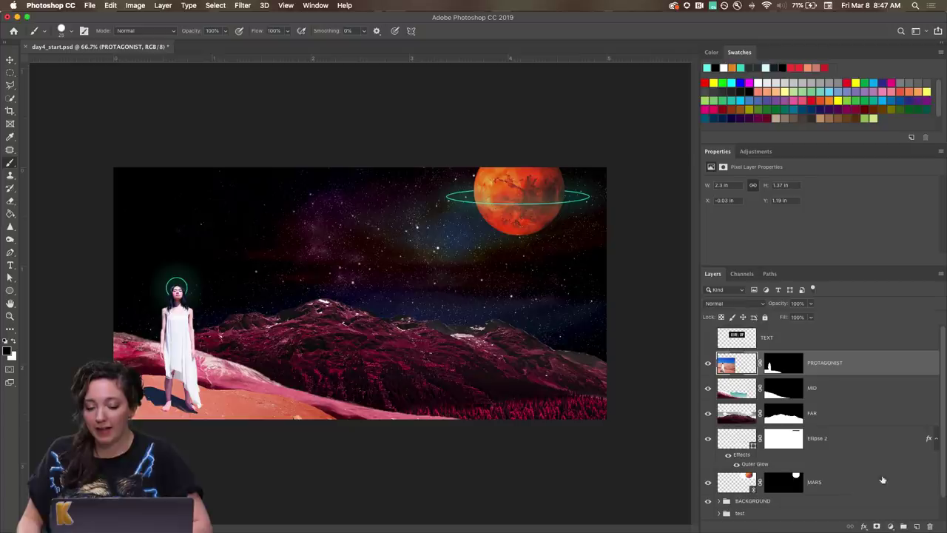
pyautogui.click(891, 526)
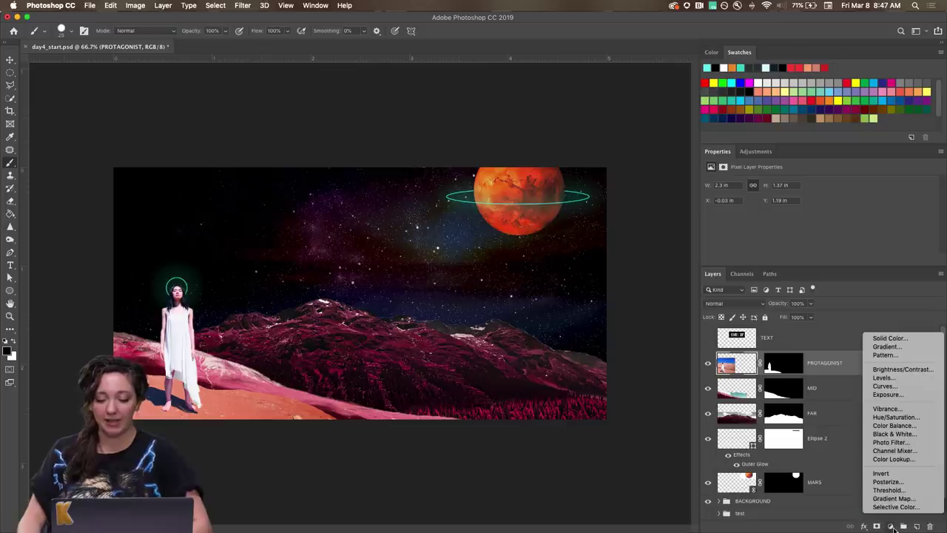
pyautogui.click(893, 460)
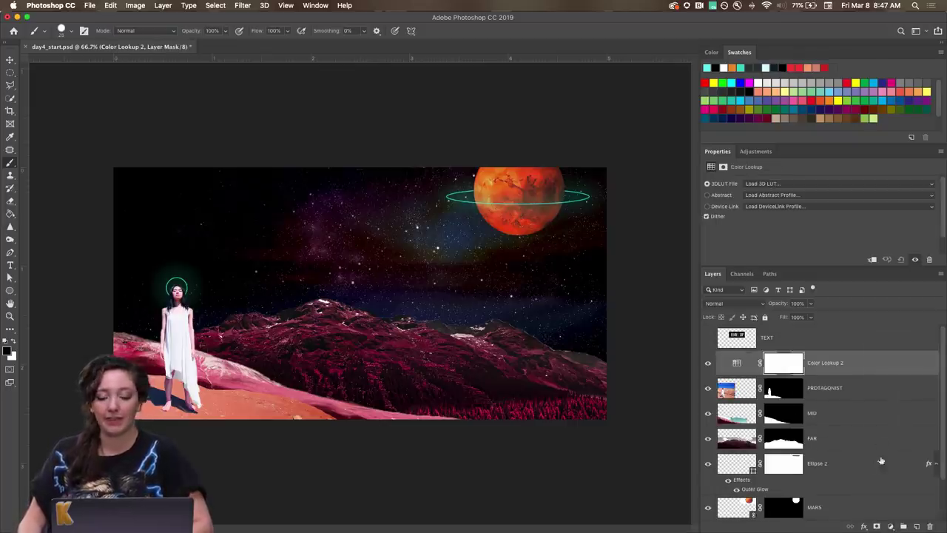
pyautogui.moveTo(799, 268); pyautogui.dragTo(798, 344)
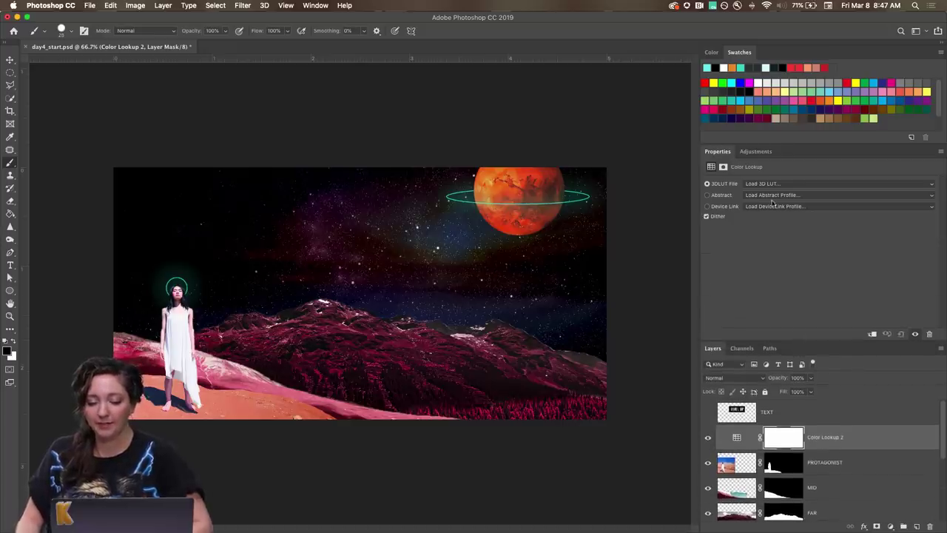
pyautogui.click(770, 185)
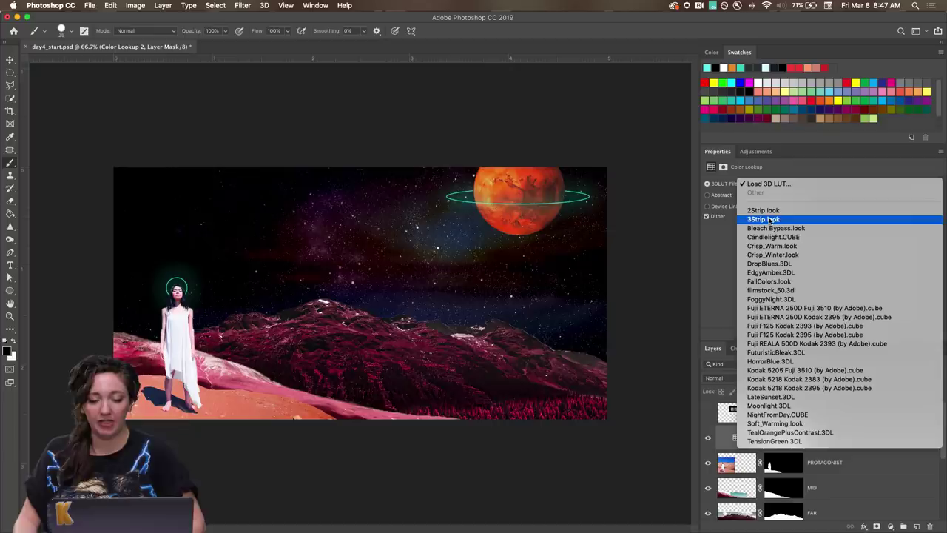
pyautogui.click(789, 246)
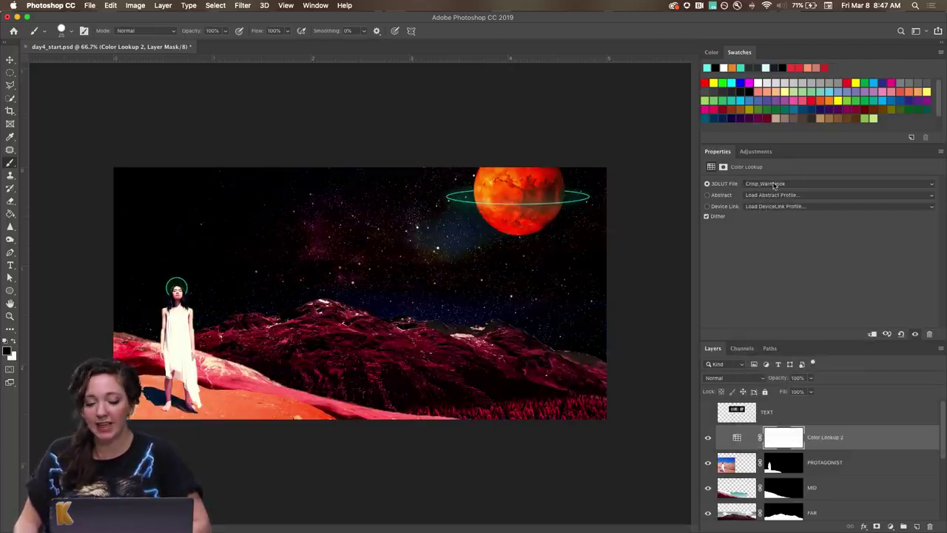
# - Compare the Fuji ETERNA 250D Kodak 2395, Kodak 5218 Kodak 2383 and EdgyAmber looks
pyautogui.click(772, 185)
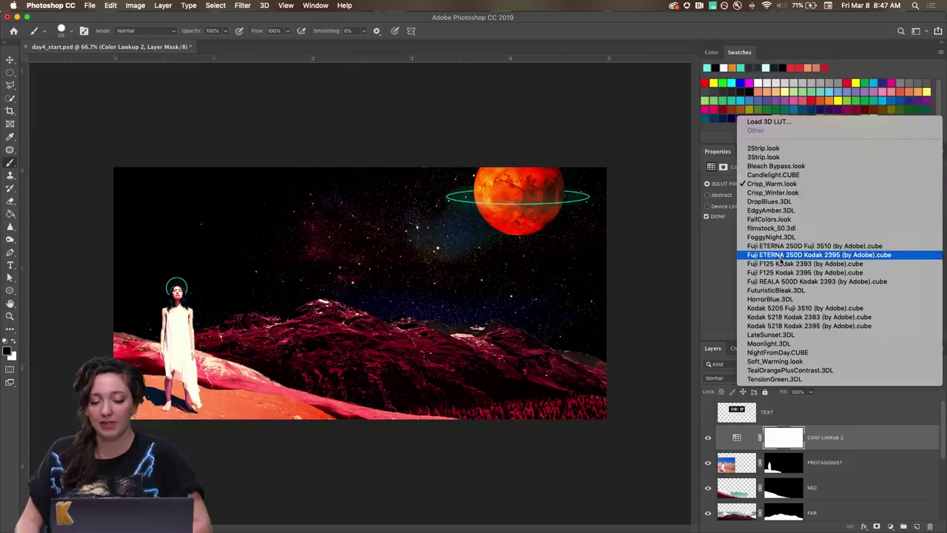
pyautogui.click(780, 255)
pyautogui.click(771, 189)
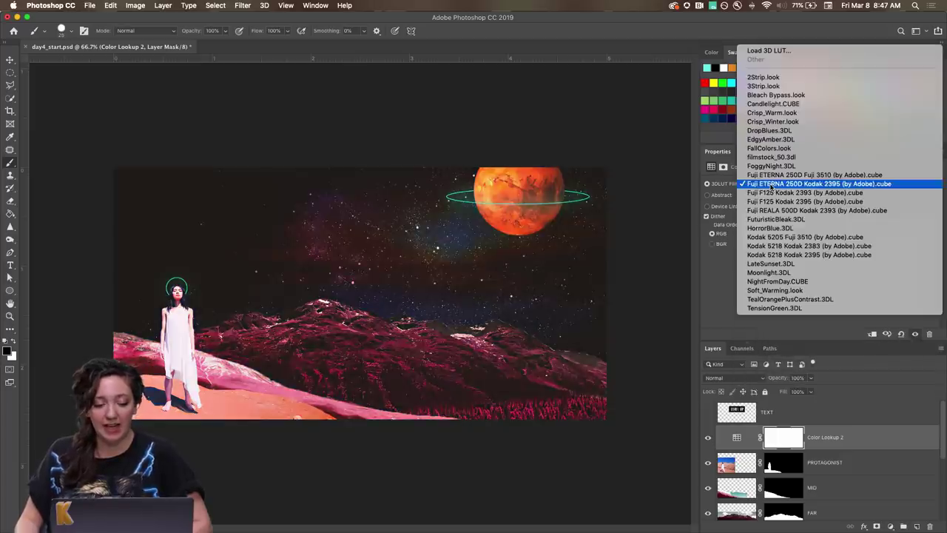
pyautogui.click(777, 246)
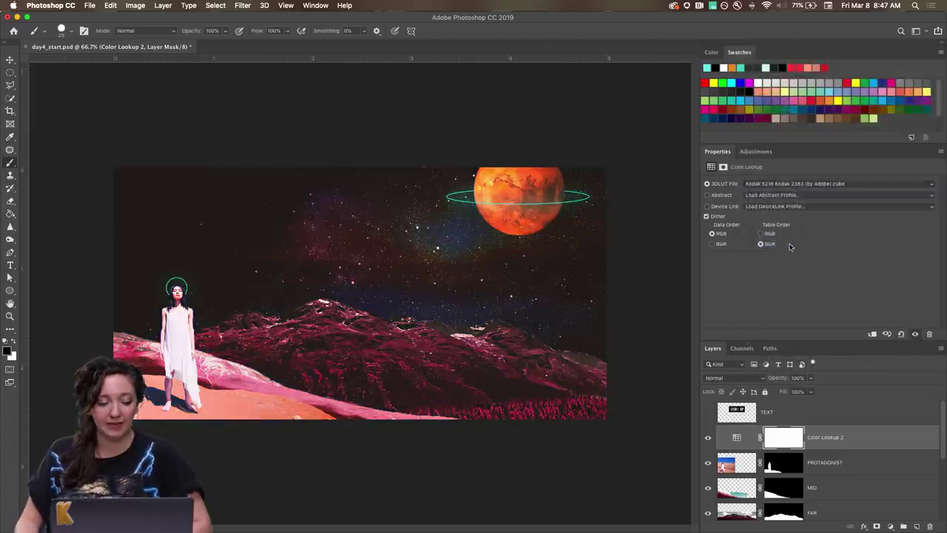
pyautogui.click(774, 184)
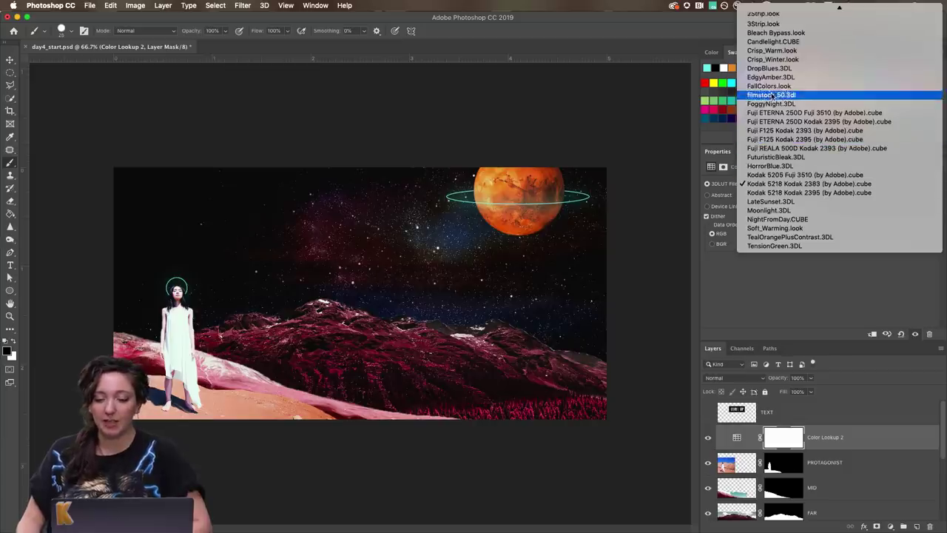
pyautogui.click(783, 122)
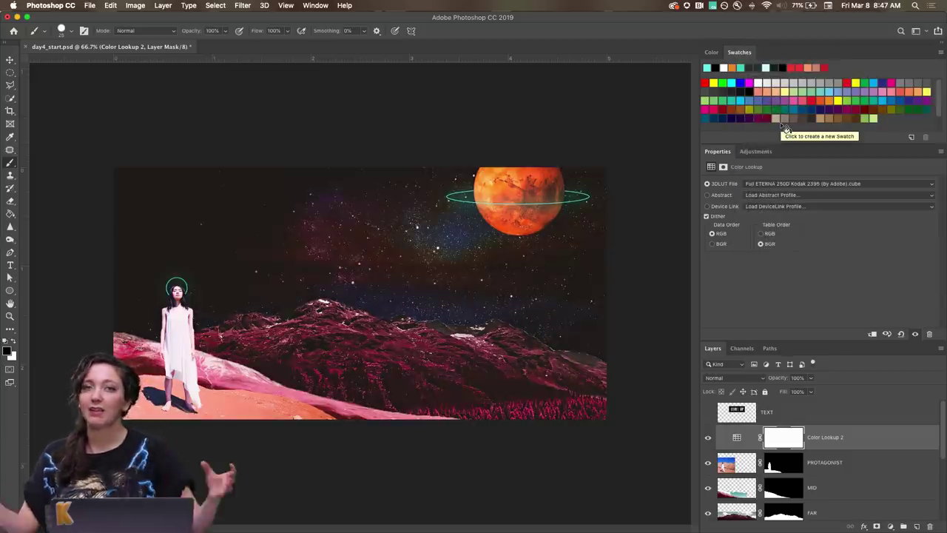
pyautogui.click(758, 185)
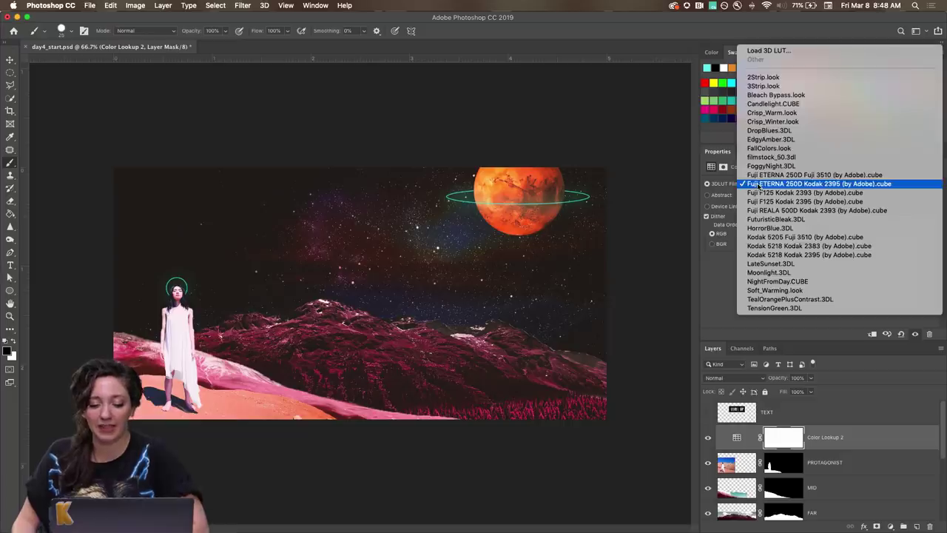
pyautogui.click(763, 140)
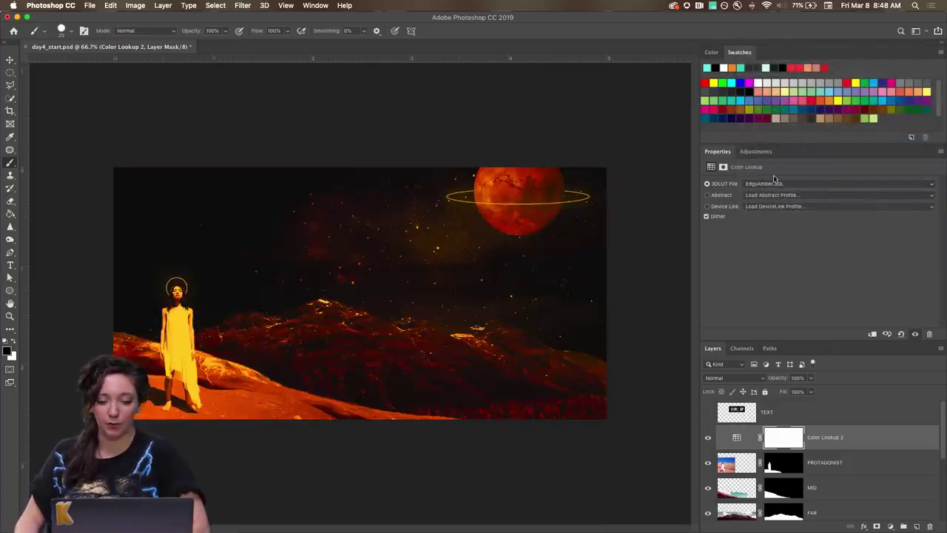
pyautogui.click(768, 185)
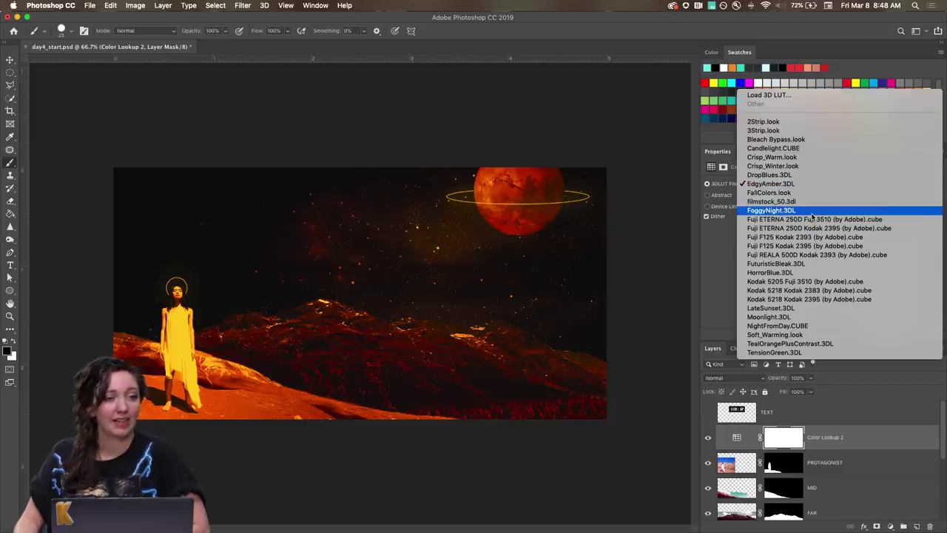
pyautogui.click(785, 227)
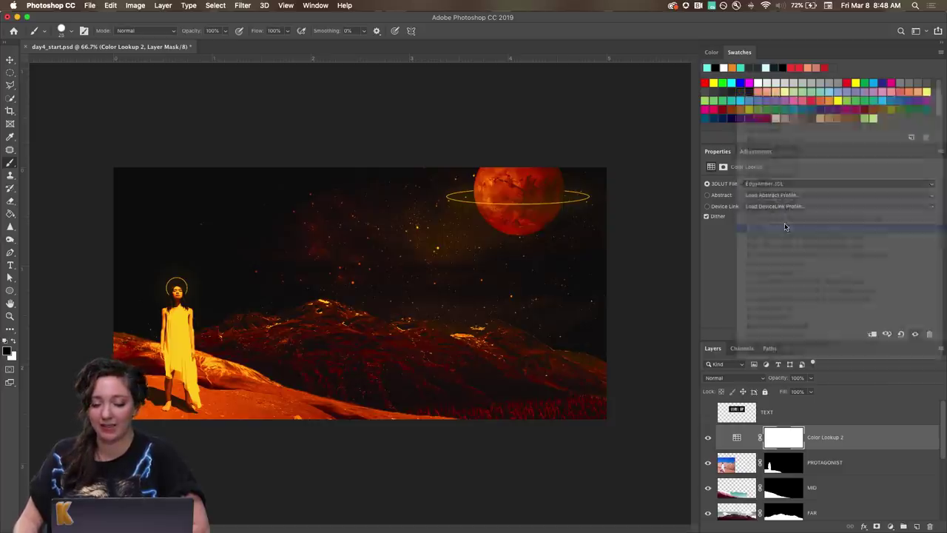
# - Try the teal HorrorBlue look, then settle on Kodak 5218 Kodak 2395
pyautogui.click(770, 185)
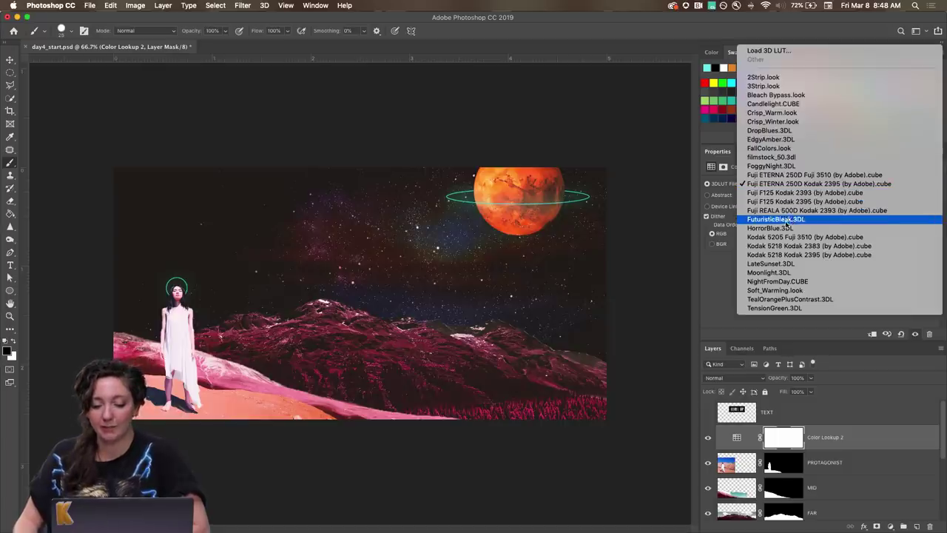
pyautogui.click(788, 230)
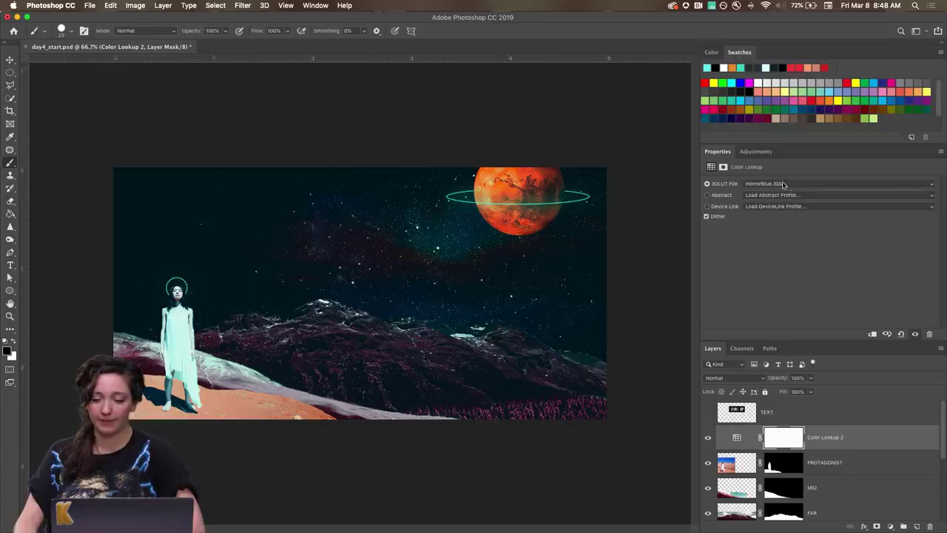
pyautogui.click(781, 185)
pyautogui.click(781, 189)
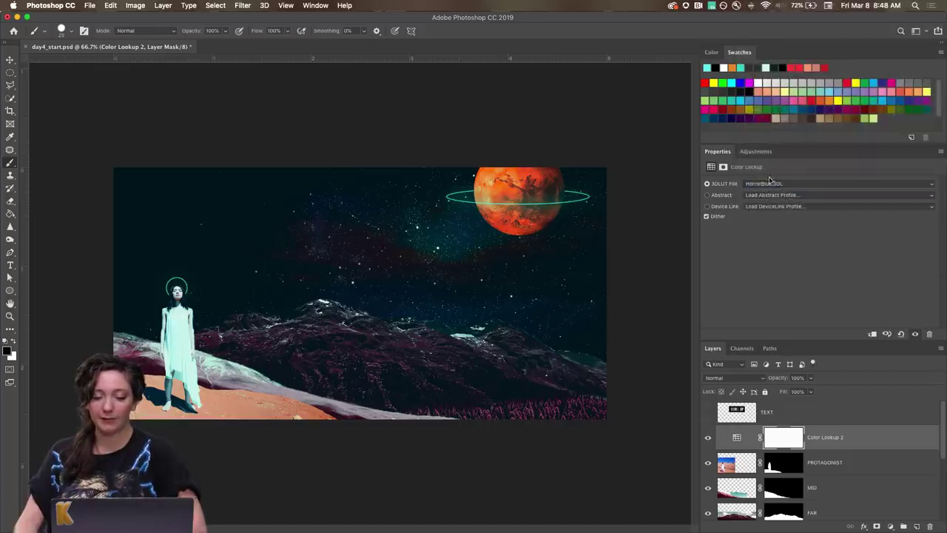
pyautogui.click(771, 183)
pyautogui.press('Down')
pyautogui.press('Down')
pyautogui.press('Down')
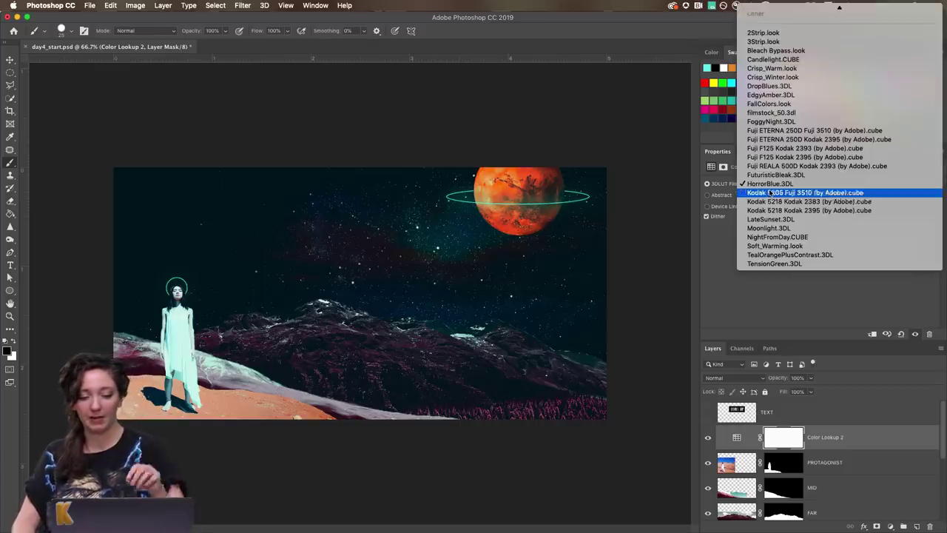
pyautogui.press('Return')
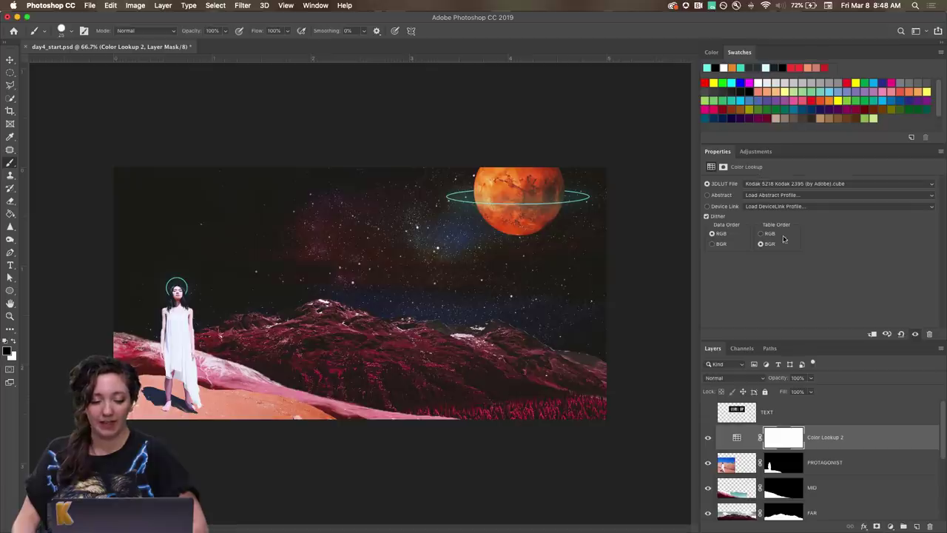
# - Lower Color Lookup 2 to 51% opacity, keeping the Kodak 5218 Kodak 2395 look and Normal blending
pyautogui.moveTo(777, 379); pyautogui.dragTo(756, 379)
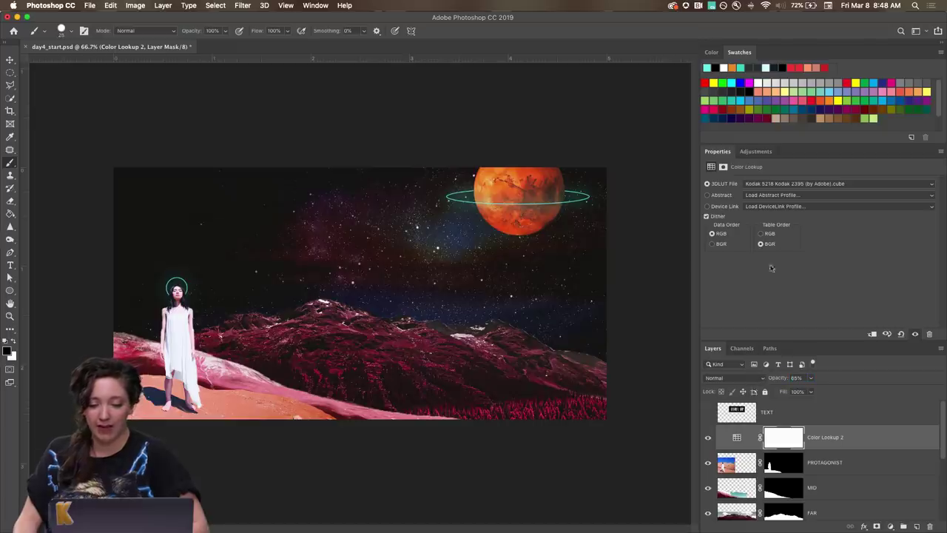
pyautogui.click(762, 186)
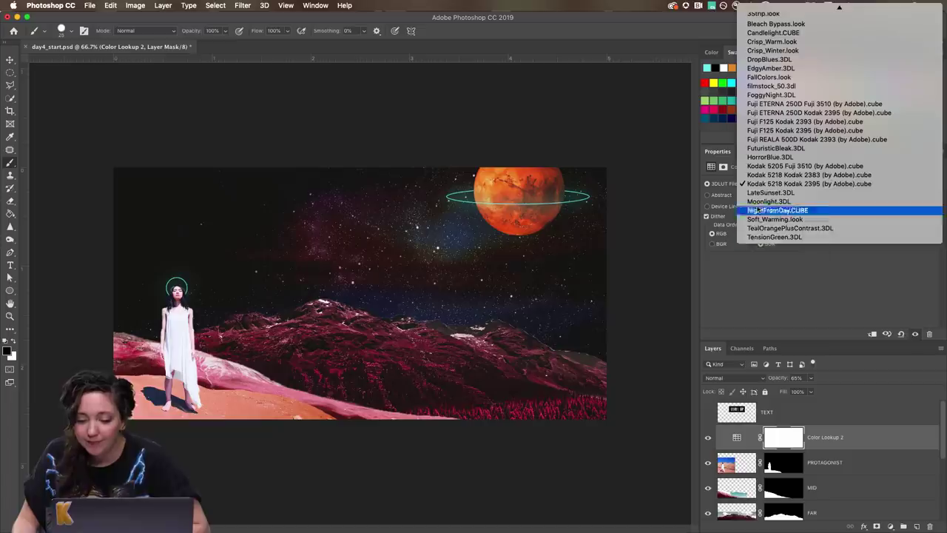
pyautogui.click(753, 188)
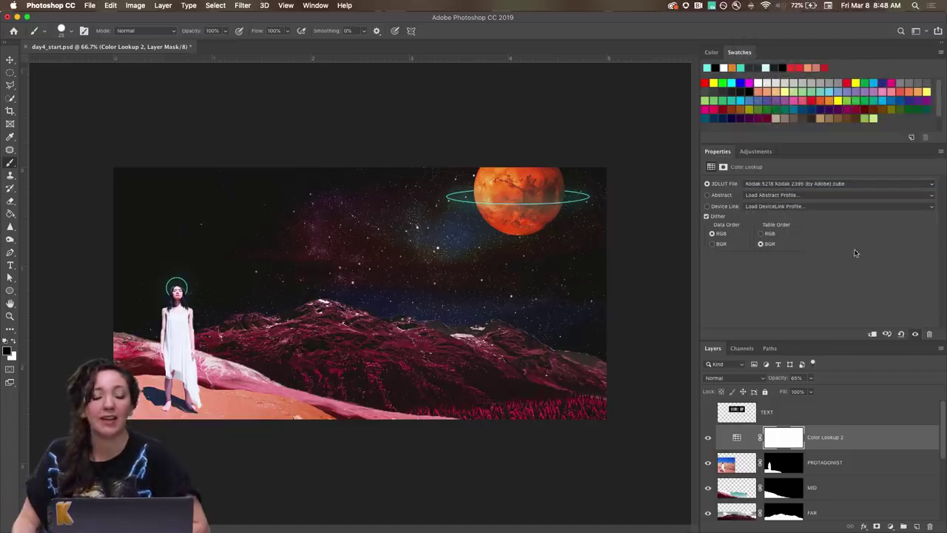
pyautogui.click(708, 440)
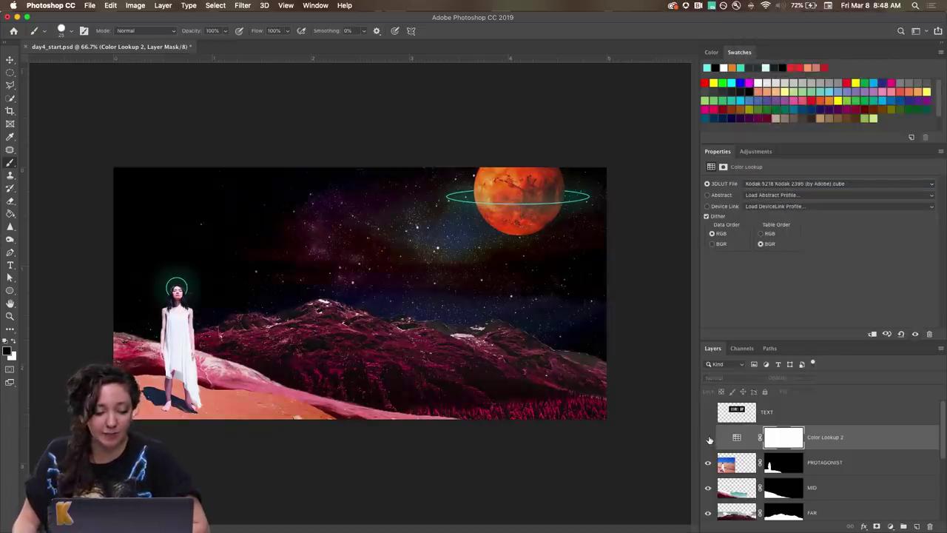
pyautogui.click(708, 439)
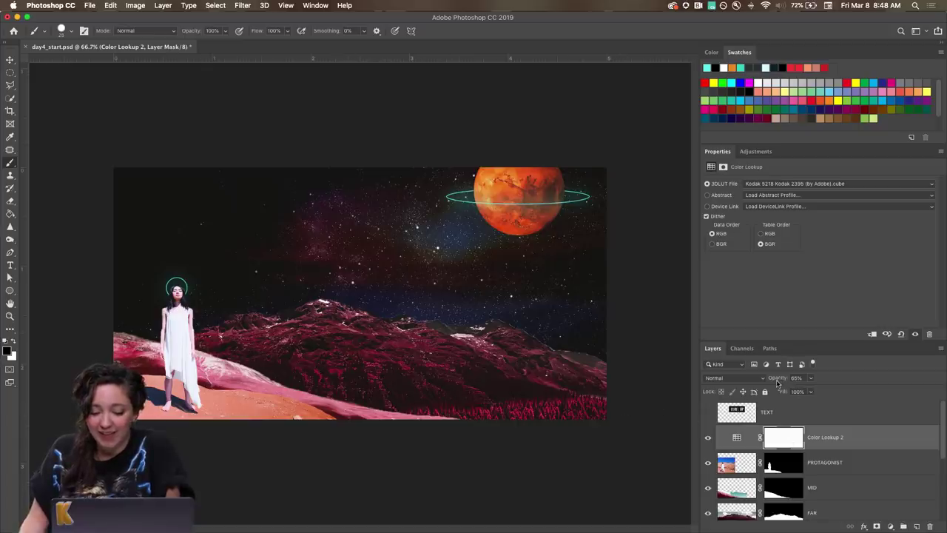
pyautogui.moveTo(777, 382)
pyautogui.mouseDown()
pyautogui.moveTo(800, 382)
pyautogui.moveTo(777, 382)
pyautogui.mouseUp()
pyautogui.click(740, 378)
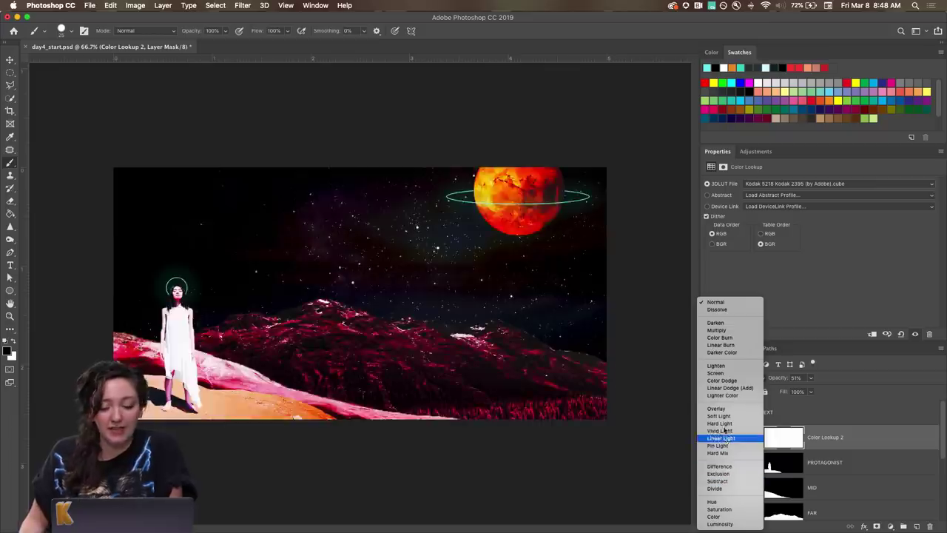
pyautogui.click(716, 301)
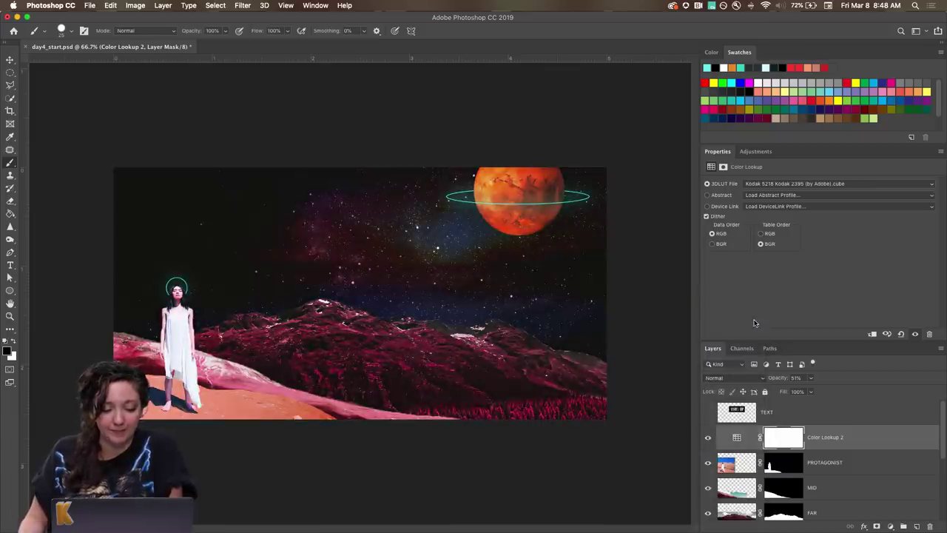
pyautogui.click(853, 462)
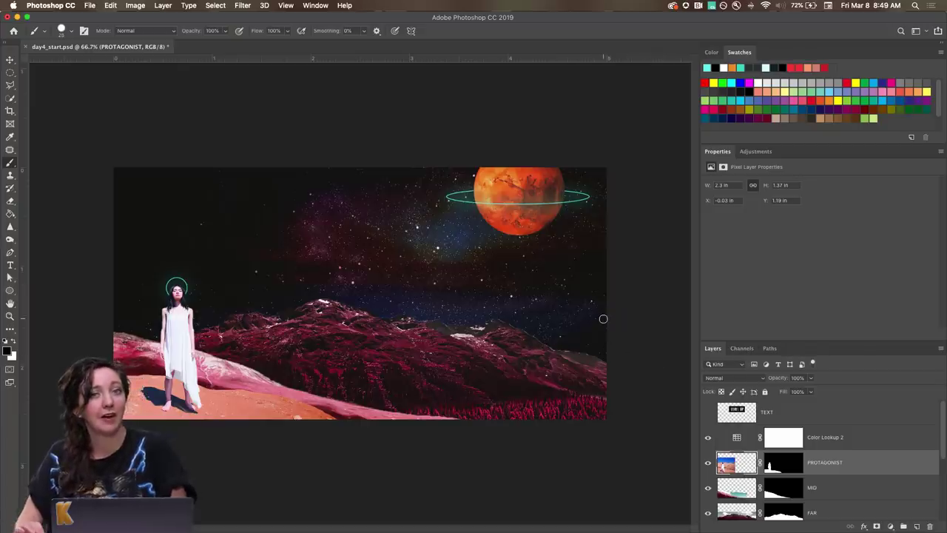
# - Show the LEVEL UP TEXT layer and set its blend mode to Screen
pyautogui.click(709, 413)
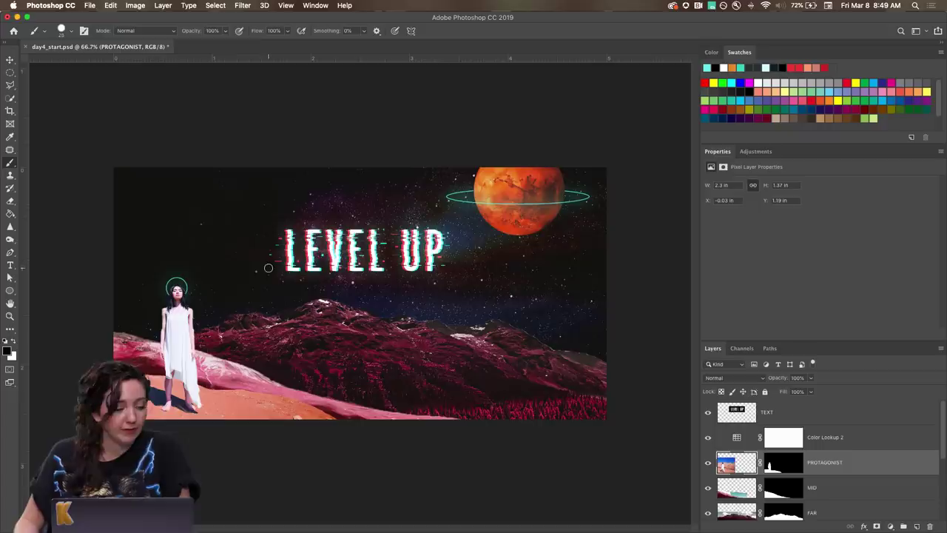
pyautogui.click(733, 410)
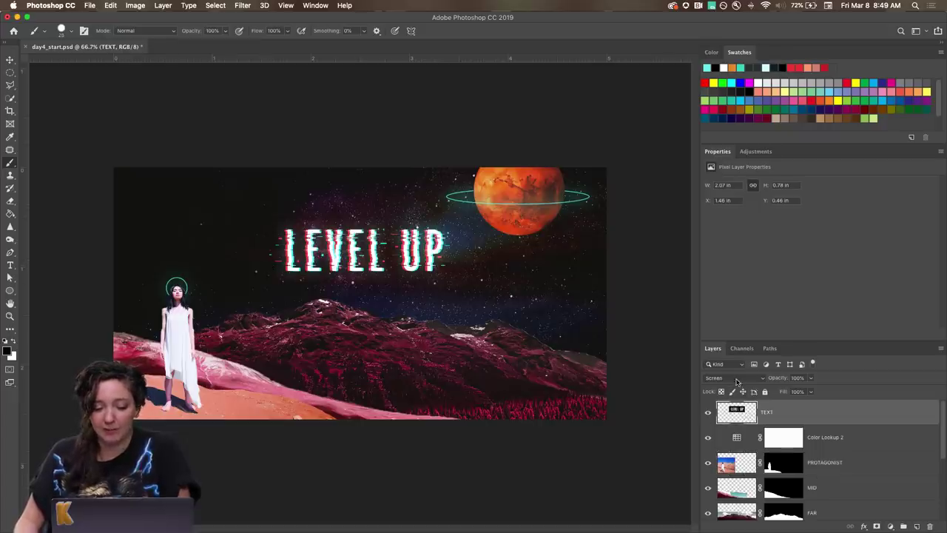
pyautogui.click(737, 379)
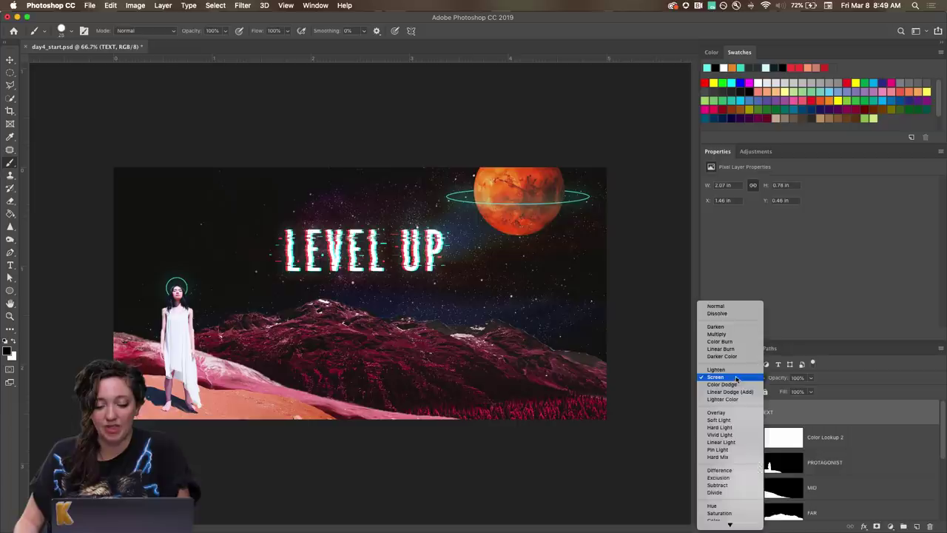
pyautogui.click(735, 380)
pyautogui.click(734, 379)
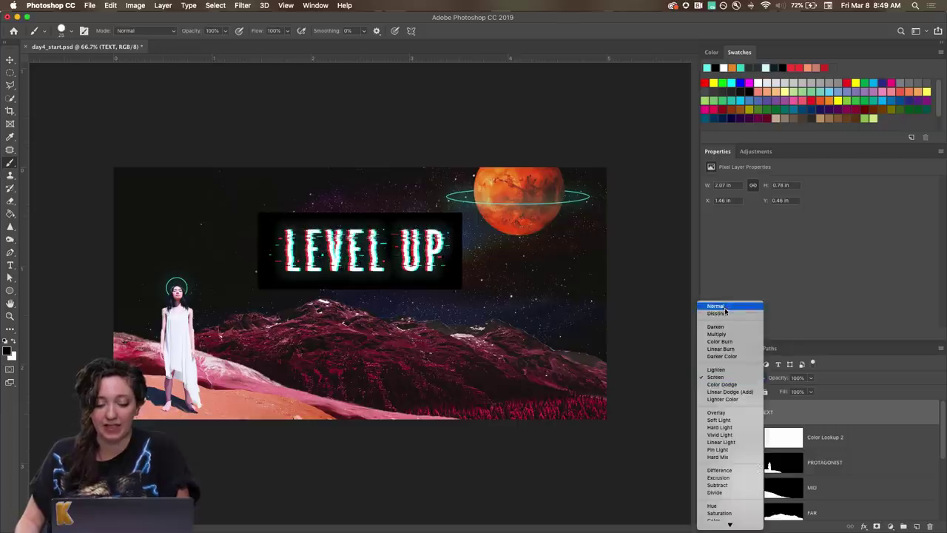
pyautogui.click(725, 308)
pyautogui.click(716, 376)
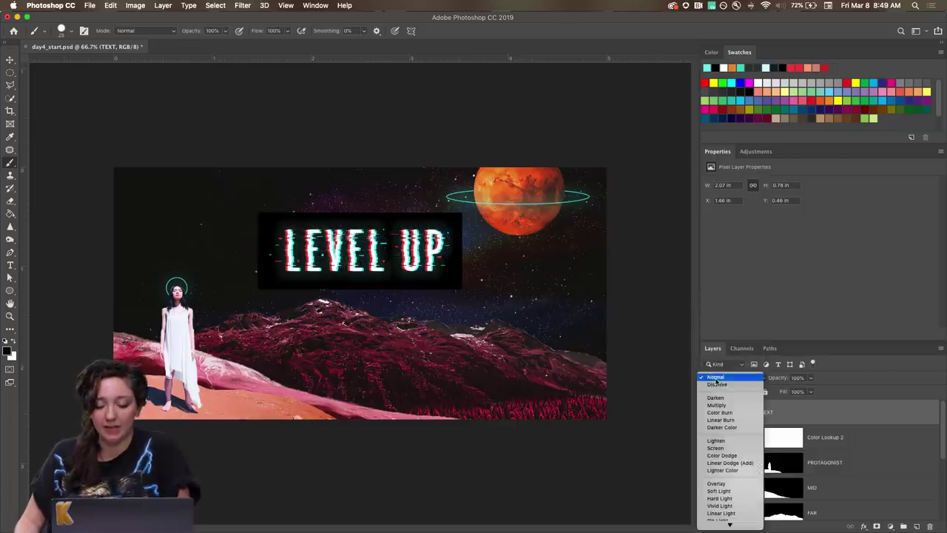
pyautogui.click(728, 449)
# - Move the TEXT layer beneath Color Lookup 2 and zoom in to check the title
pyautogui.press('super+equal')
pyautogui.press('super+equal')
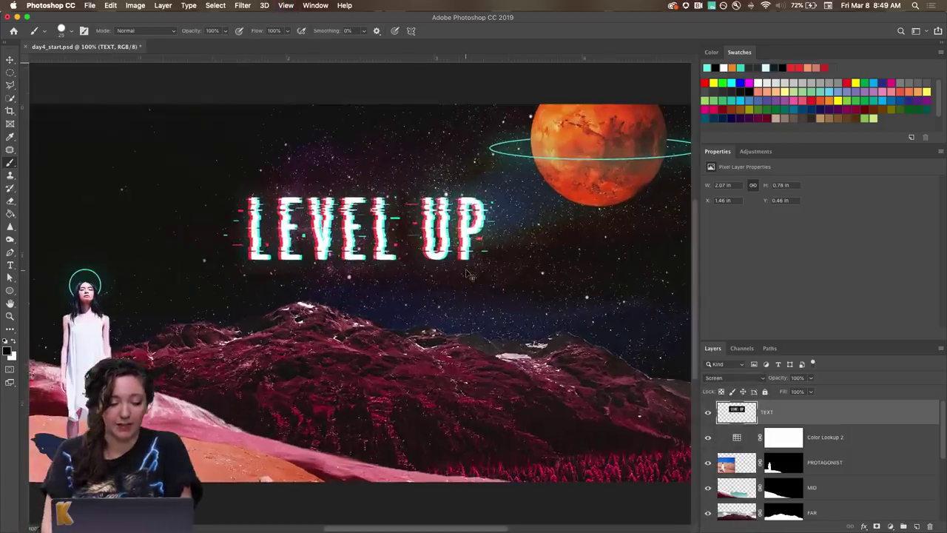
pyautogui.press('super+minus')
pyautogui.press('super+minus')
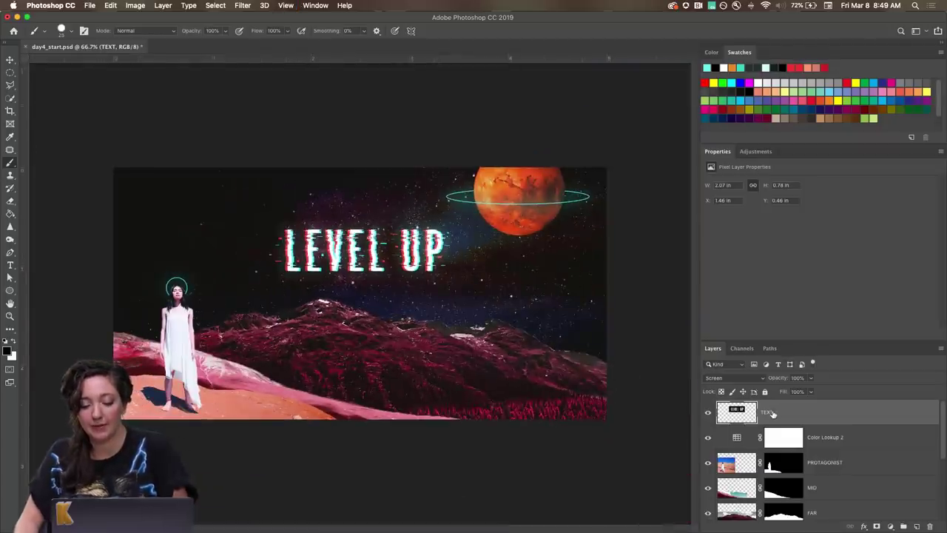
pyautogui.moveTo(771, 413); pyautogui.dragTo(777, 449)
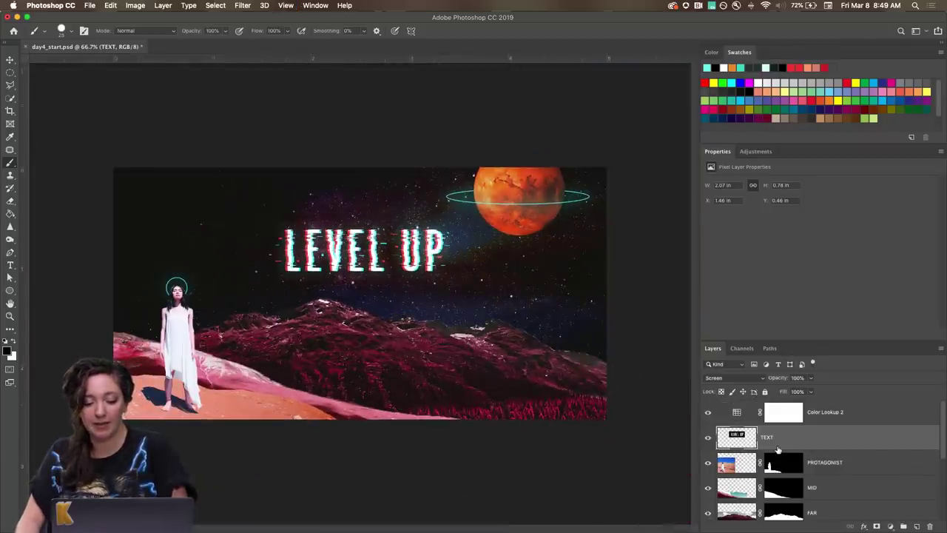
pyautogui.press('super+1')
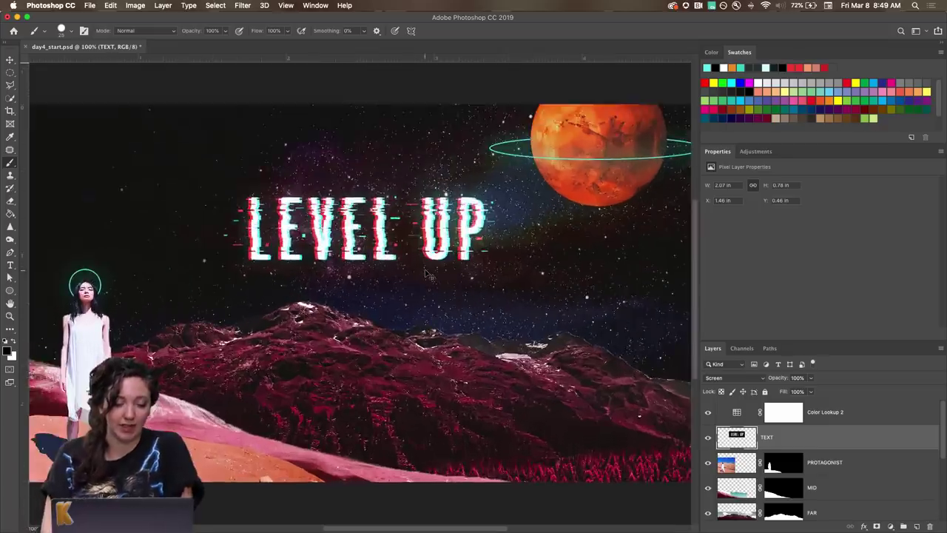
pyautogui.press('super+plus')
pyautogui.press('super+minus')
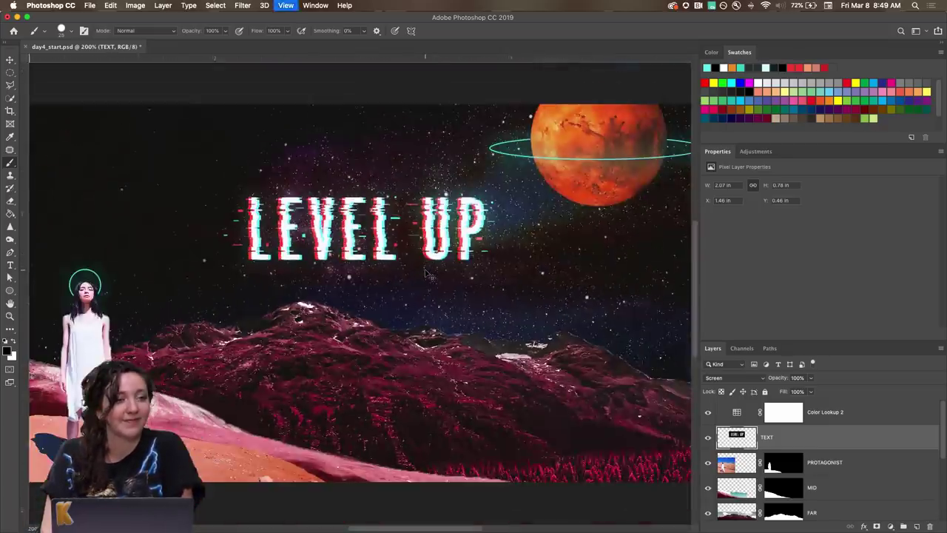
pyautogui.press('super+minus')
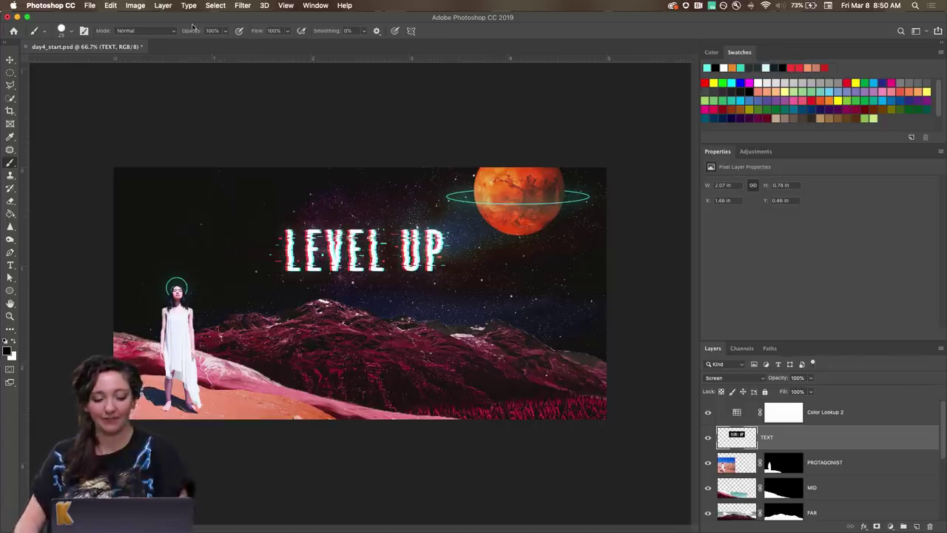
# - In File > Export As, set the export width to 1000 px (1000 × 511)
pyautogui.click(89, 5)
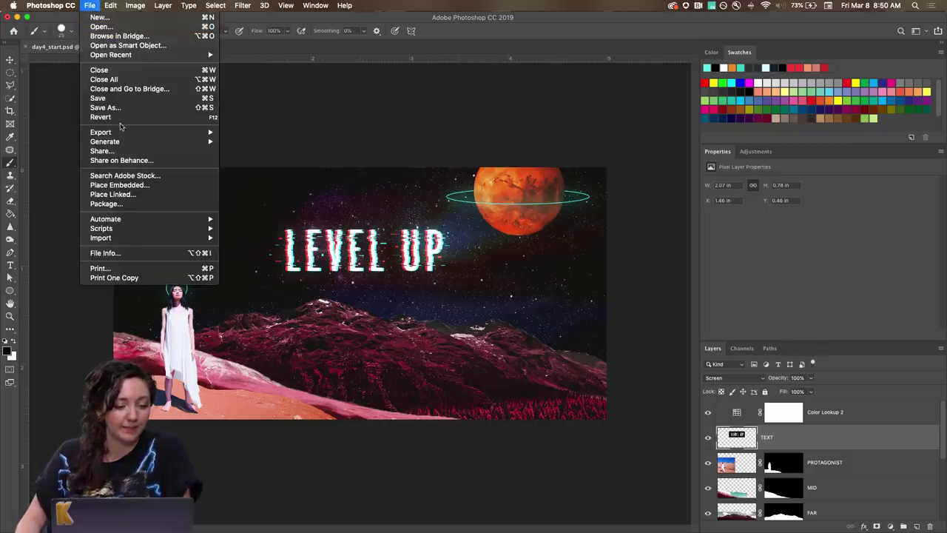
pyautogui.moveTo(122, 133)
pyautogui.click(271, 142)
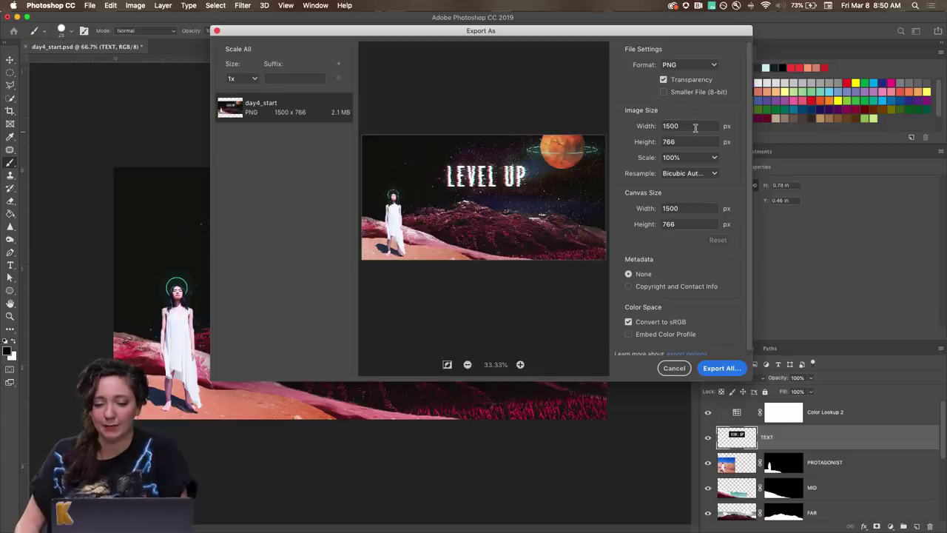
pyautogui.moveTo(696, 127); pyautogui.dragTo(648, 127)
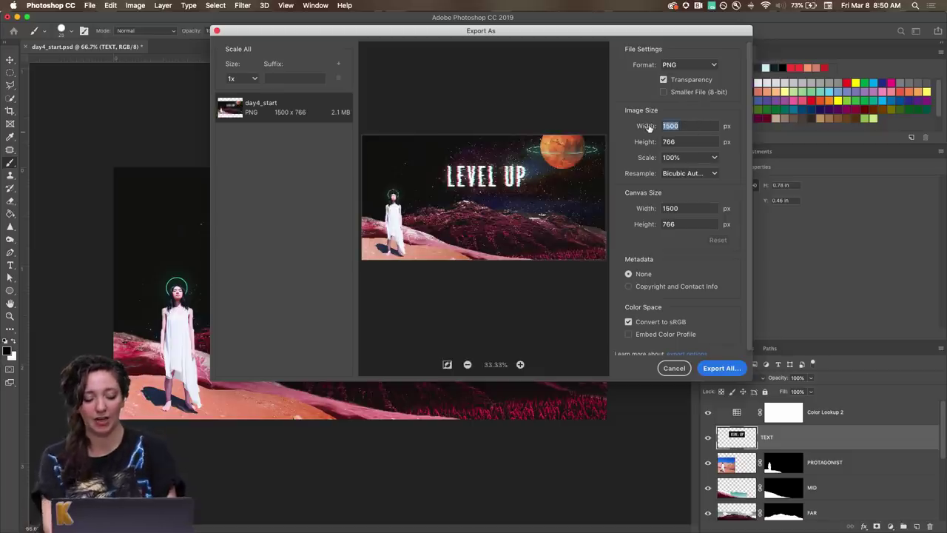
pyautogui.write('9')
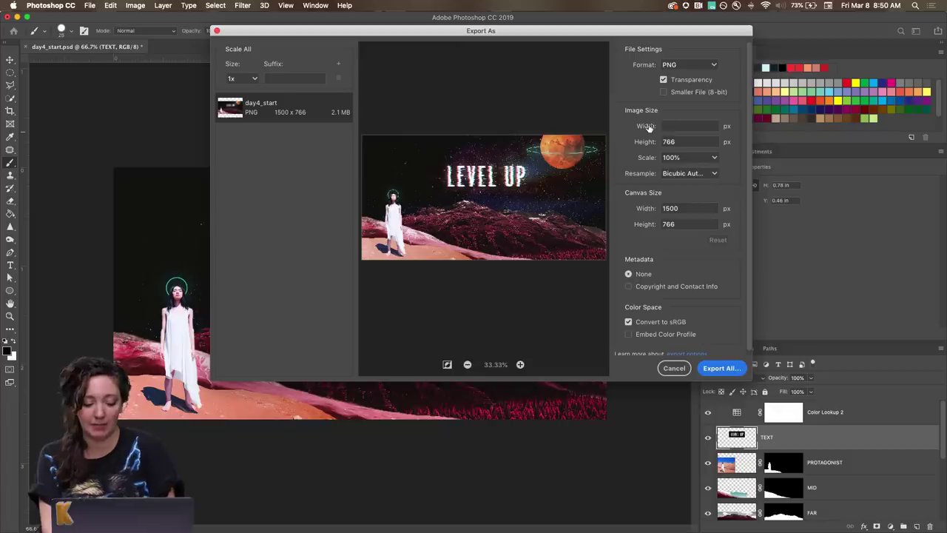
pyautogui.press('Tab')
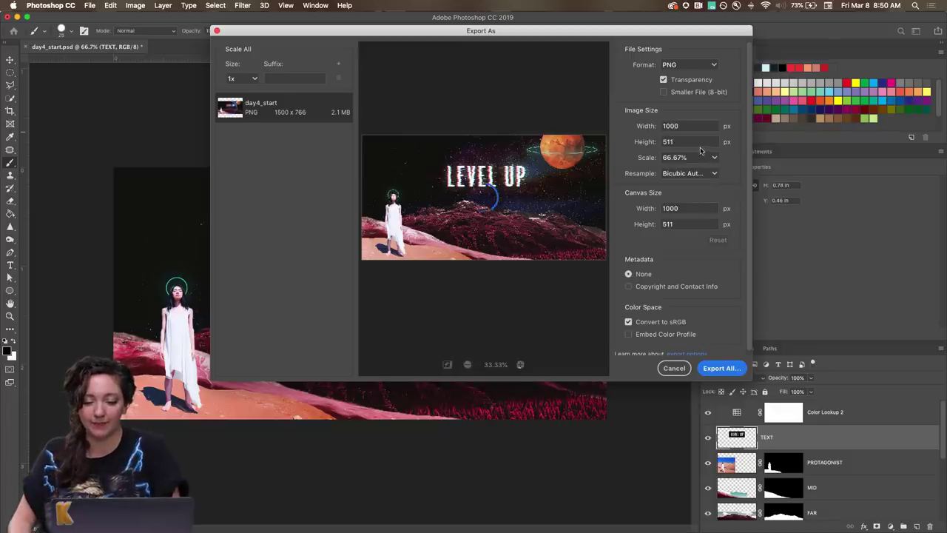
# - Export the PNG, renaming the file with 'final' in place of 'start', and save it
pyautogui.click(724, 369)
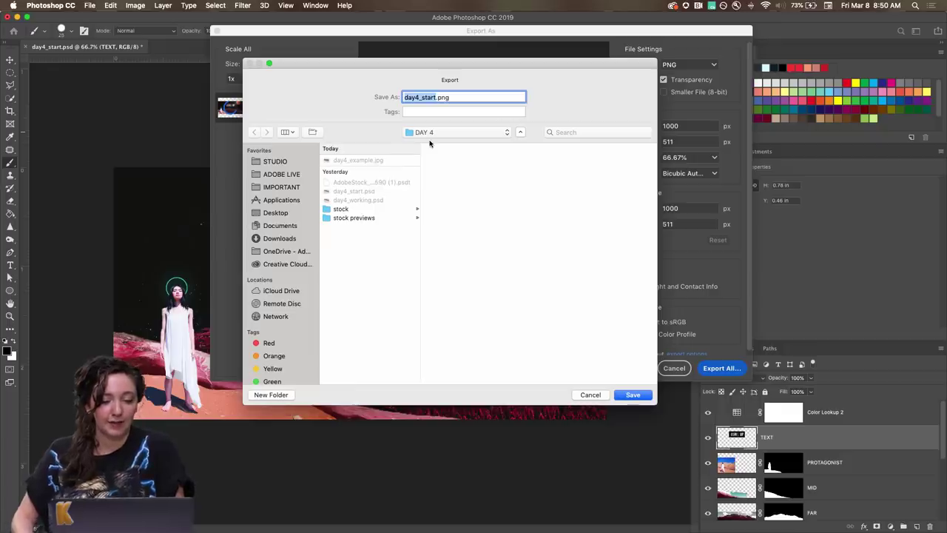
pyautogui.press('Right')
pyautogui.press('BackSpace')
pyautogui.press('BackSpace')
pyautogui.press('BackSpace')
pyautogui.press('BackSpace')
pyautogui.press('BackSpace')
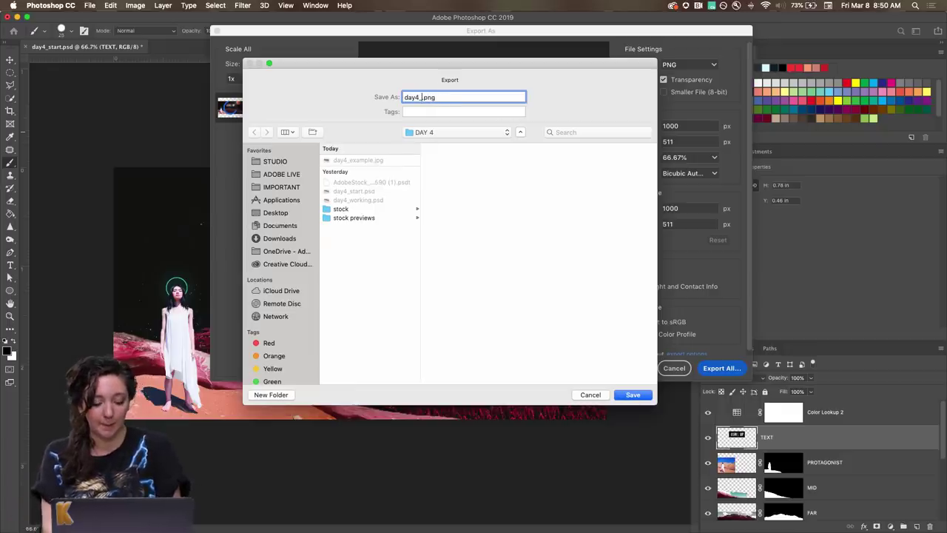
pyautogui.write('final')
pyautogui.press('Return')
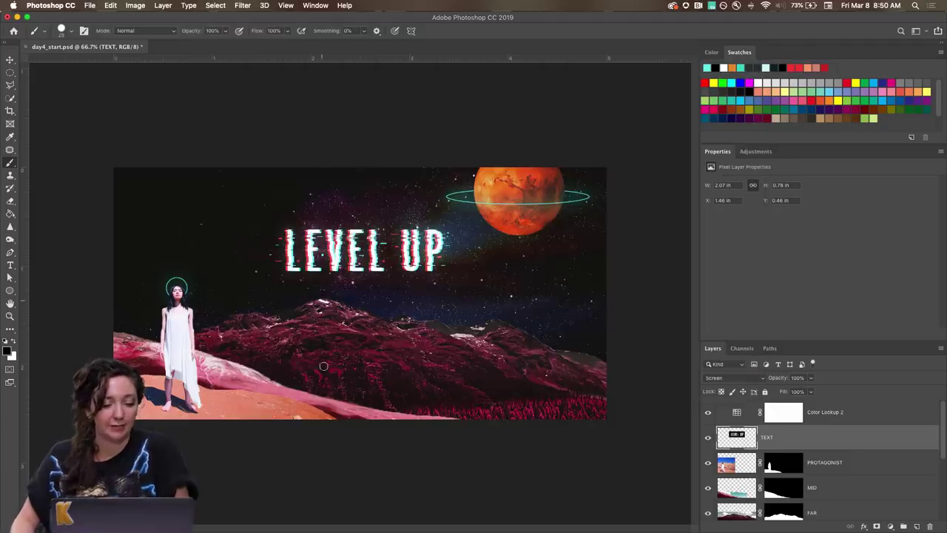
# - From the Behance profile, open the Level Up! PS Daily Creative Challenge project for editing, down to the Day 3 caption
pyautogui.click(306, 518)
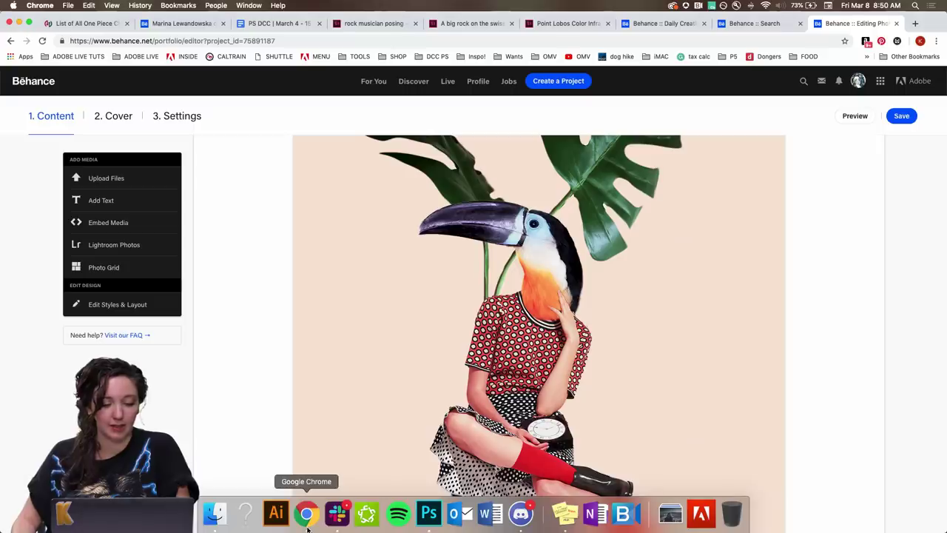
pyautogui.click(478, 83)
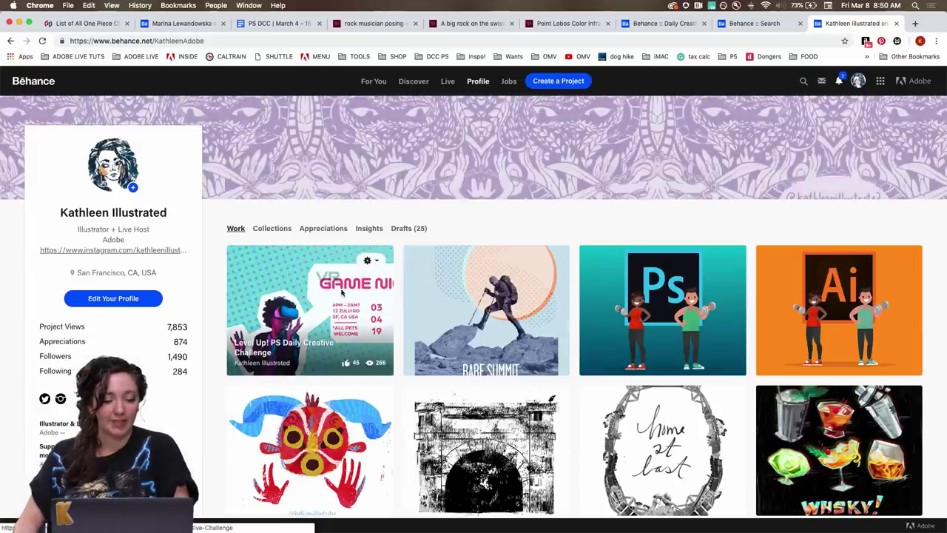
pyautogui.moveTo(319, 136)
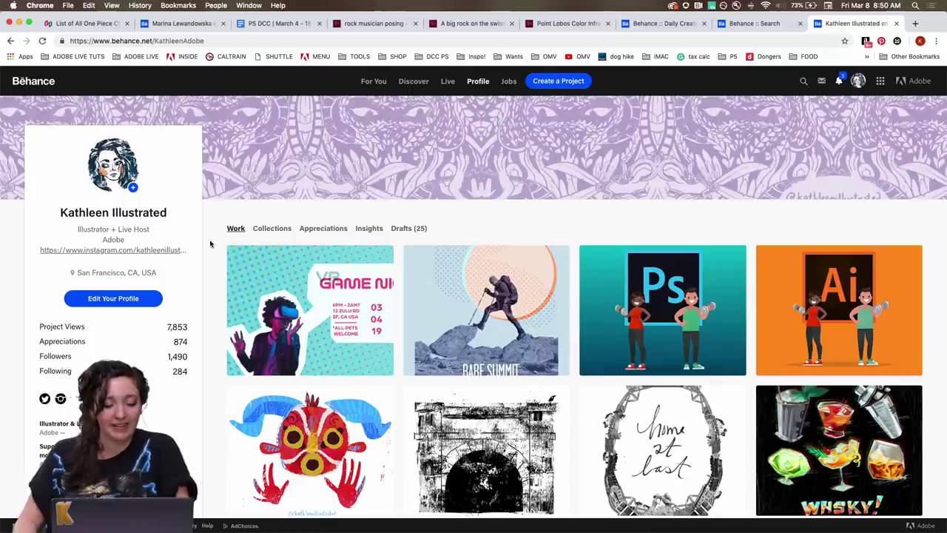
pyautogui.click(369, 262)
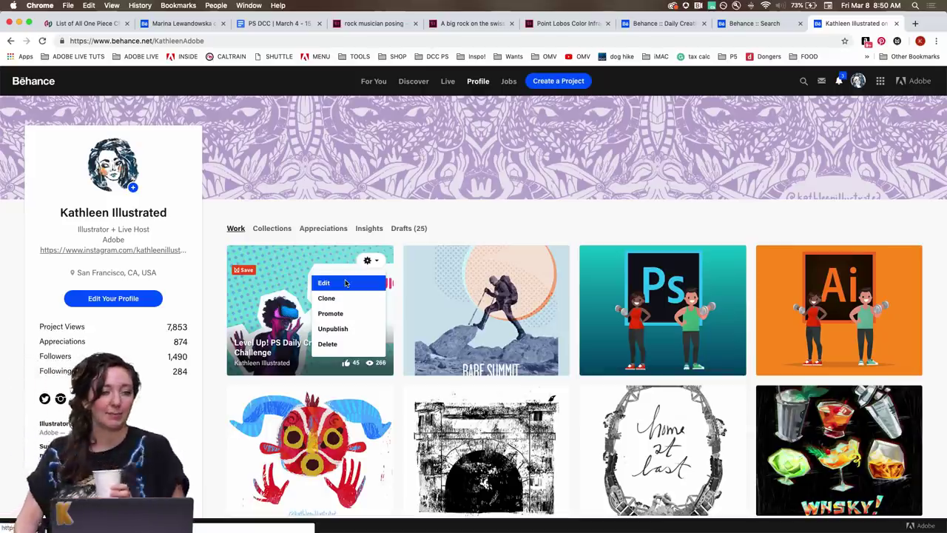
pyautogui.click(345, 283)
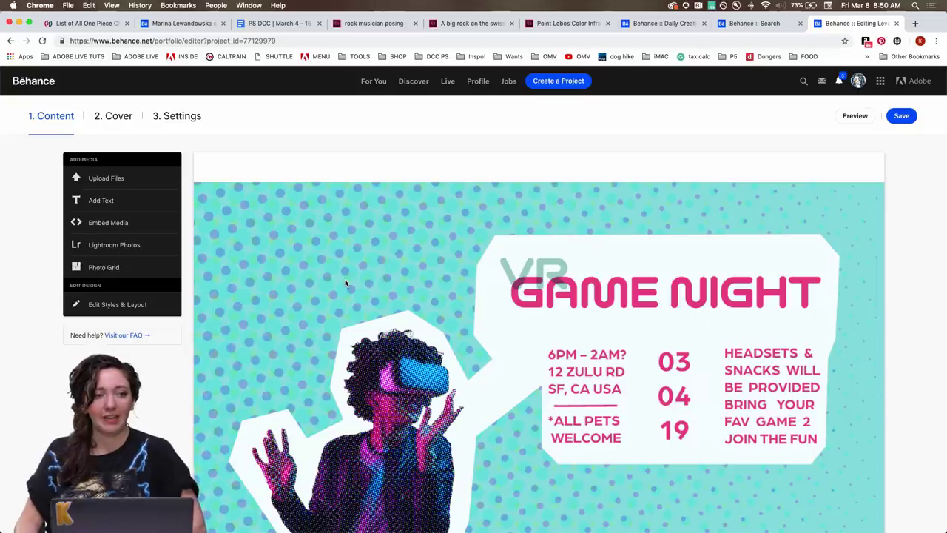
pyautogui.scroll(-3, 681, 253)
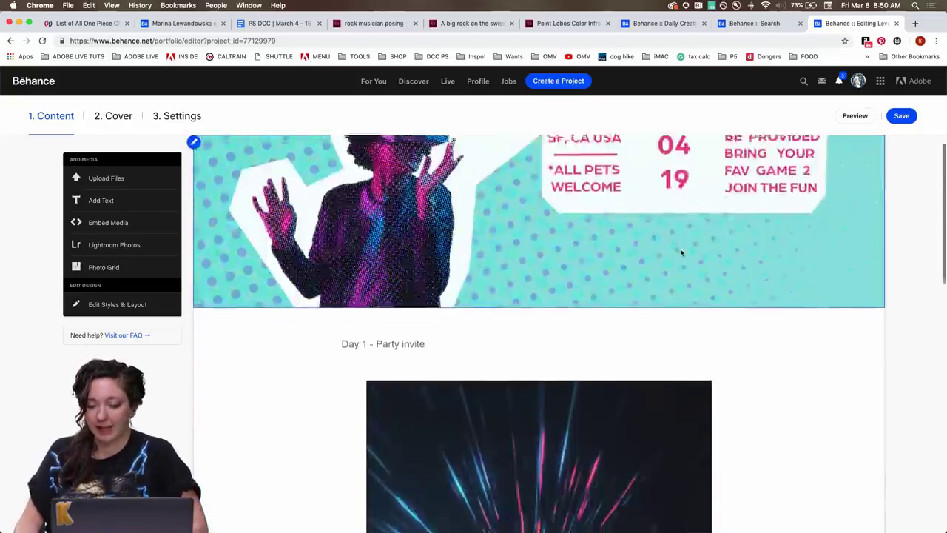
pyautogui.scroll(-10, 680, 253)
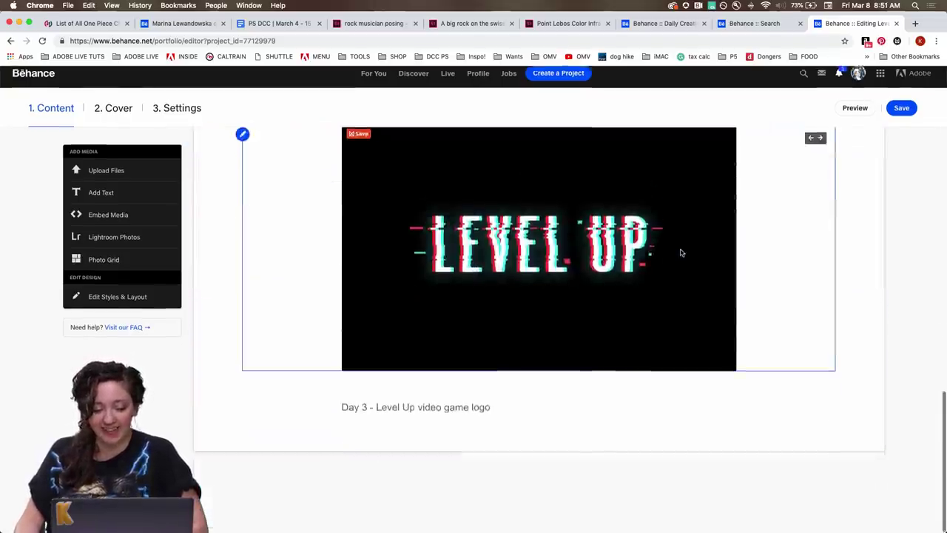
pyautogui.moveTo(462, 440)
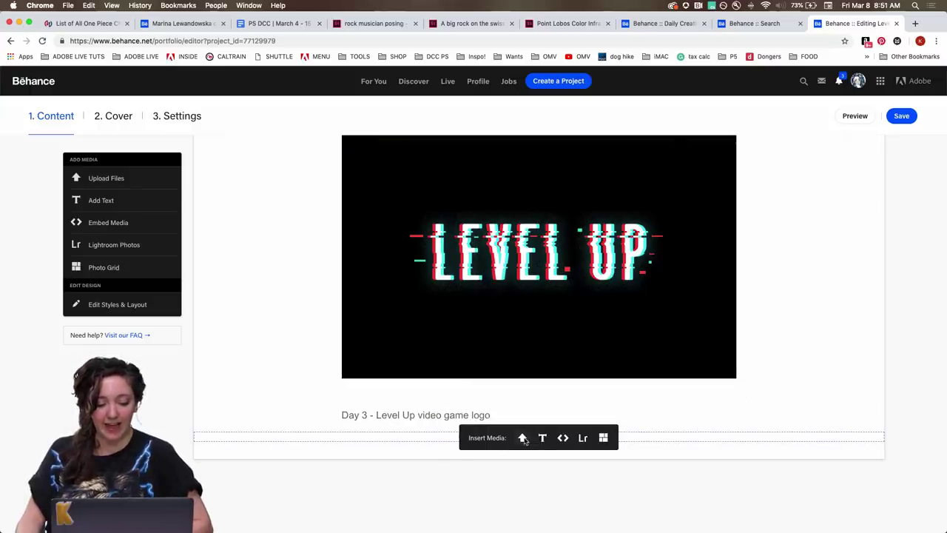
# - Upload day4_finish.png from ADOBE LIVE > DCC - PS > DCC 2019 > MARCH > DAY 4 below the Day 3 caption
pyautogui.click(523, 439)
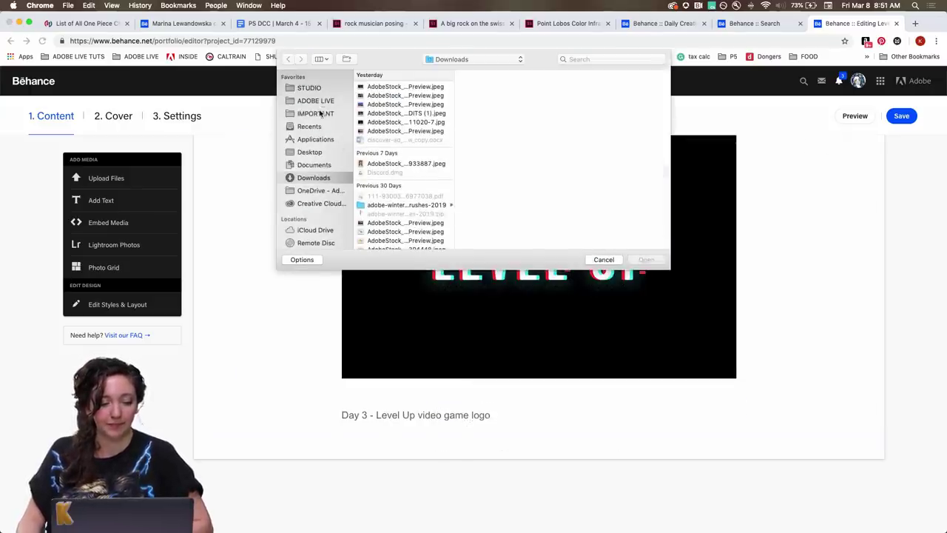
pyautogui.click(325, 101)
pyautogui.click(391, 118)
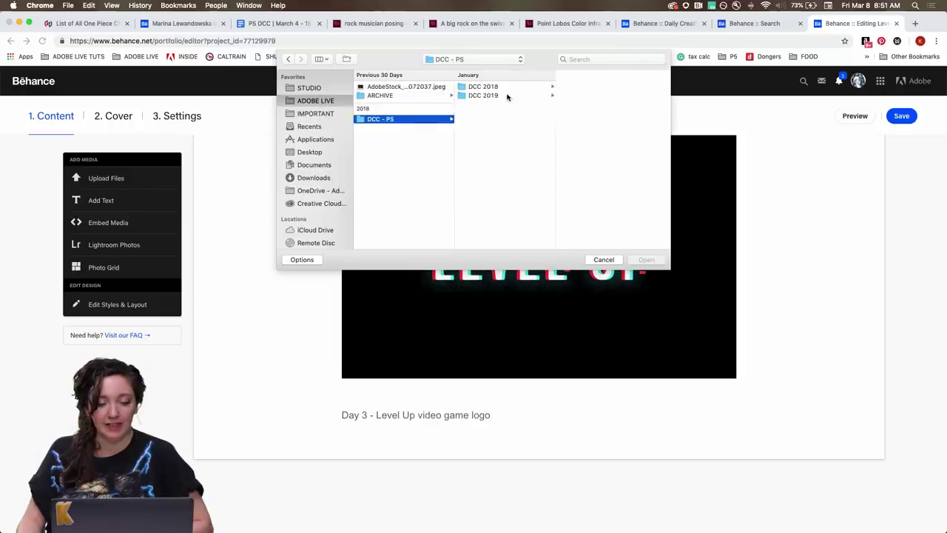
pyautogui.click(507, 96)
pyautogui.click(580, 97)
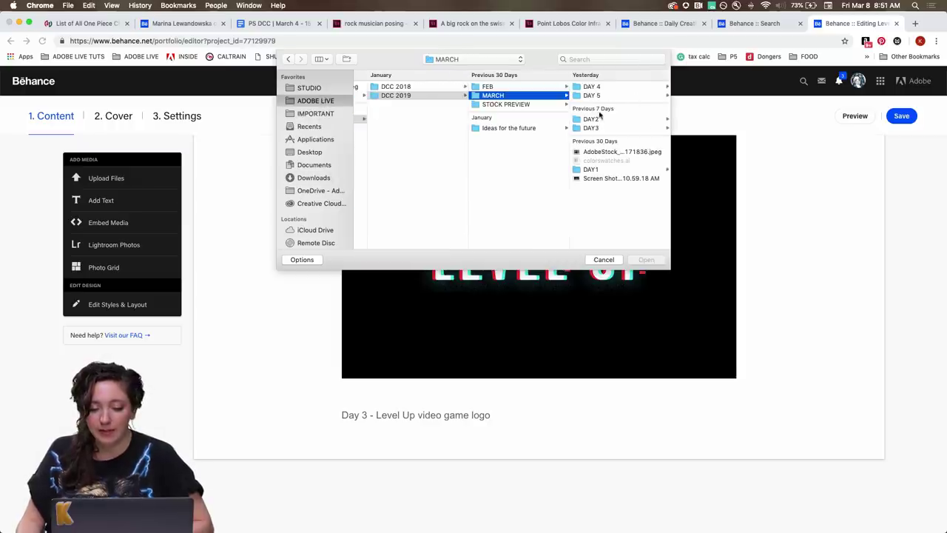
pyautogui.click(592, 86)
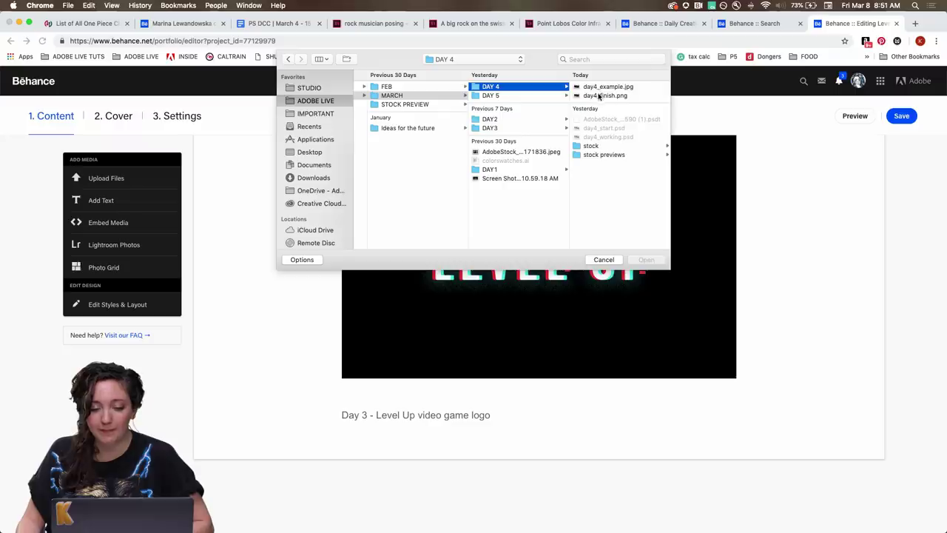
pyautogui.click(599, 96)
pyautogui.click(646, 259)
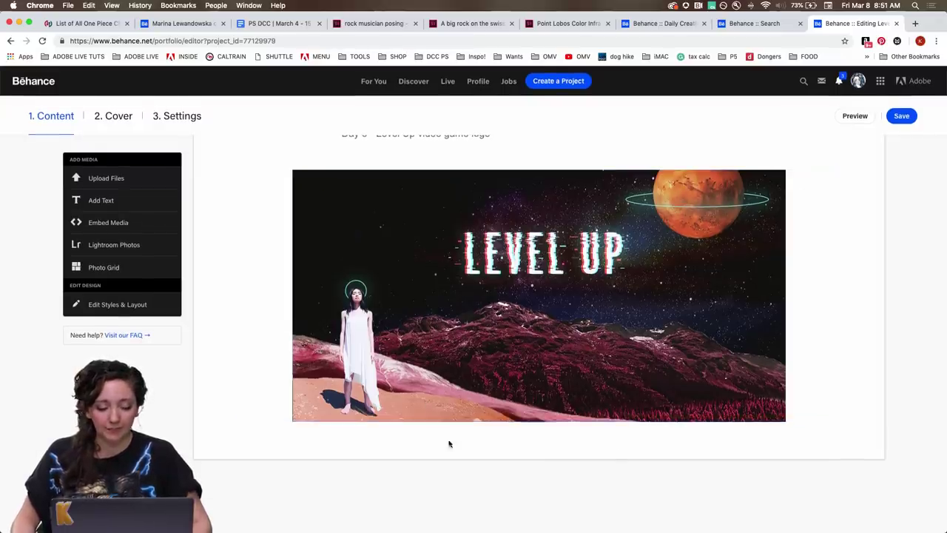
# - Add the caption 'Day 5 - Social Media Banner composite' below the new image
pyautogui.moveTo(511, 442)
pyautogui.click(542, 438)
pyautogui.write('Da')
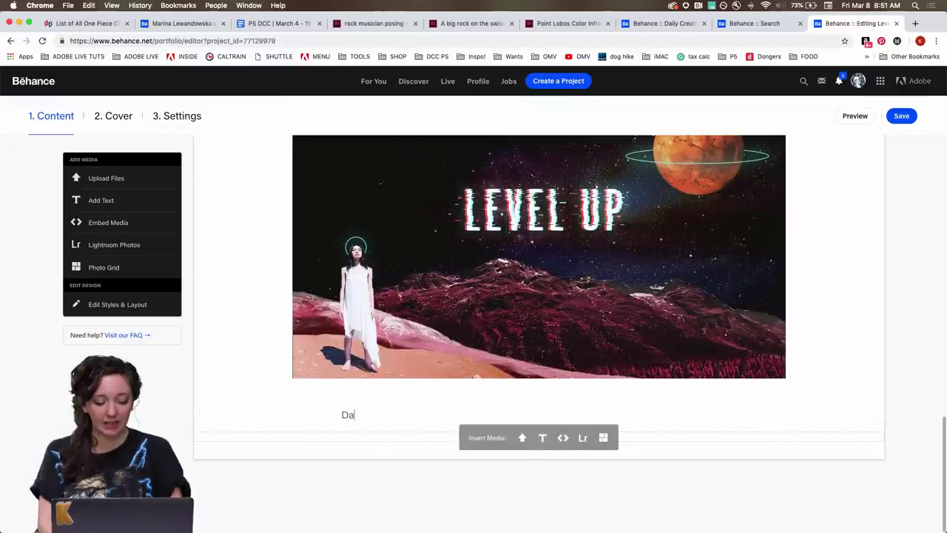
pyautogui.write('y 5 -')
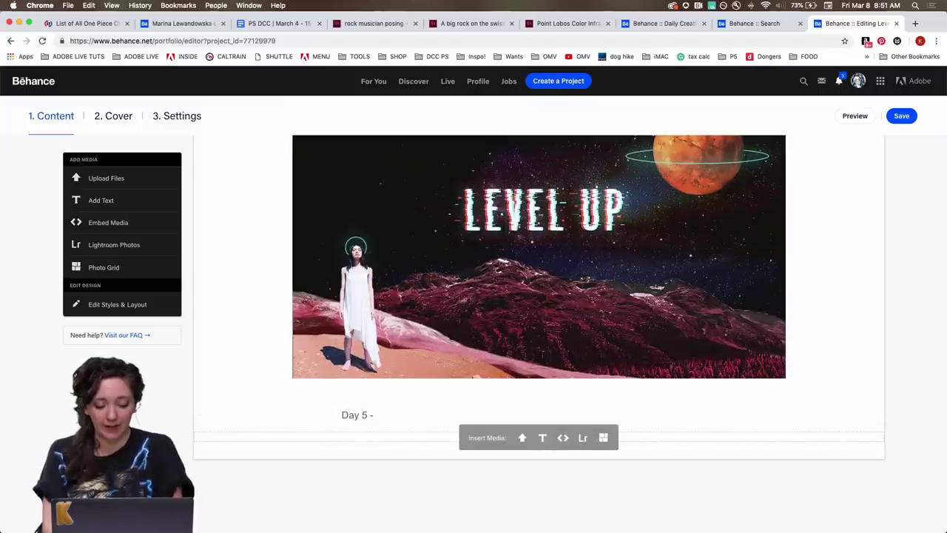
pyautogui.write(' Social Media')
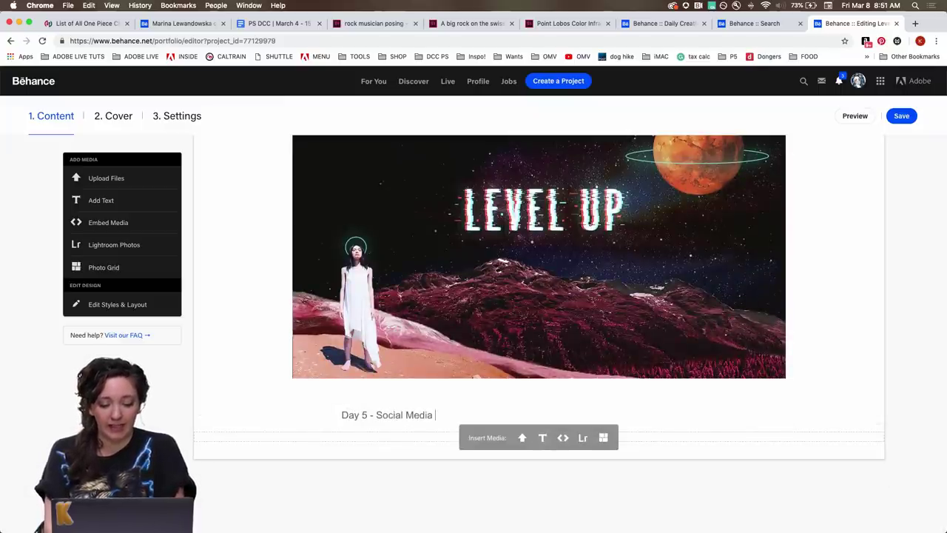
pyautogui.write(' Banner com')
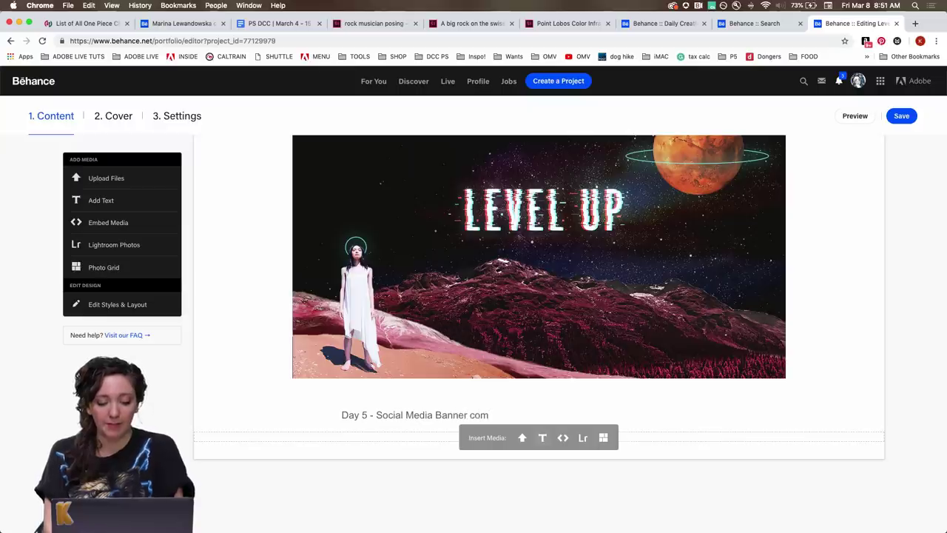
pyautogui.write('posite')
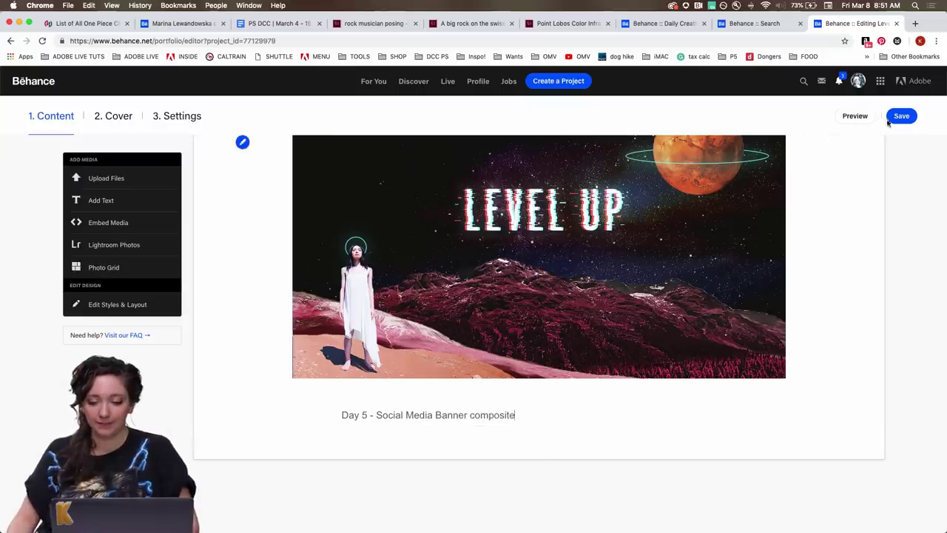
# - Review the Discoverability keywords in the project Settings and save them
pyautogui.click(181, 118)
pyautogui.click(466, 205)
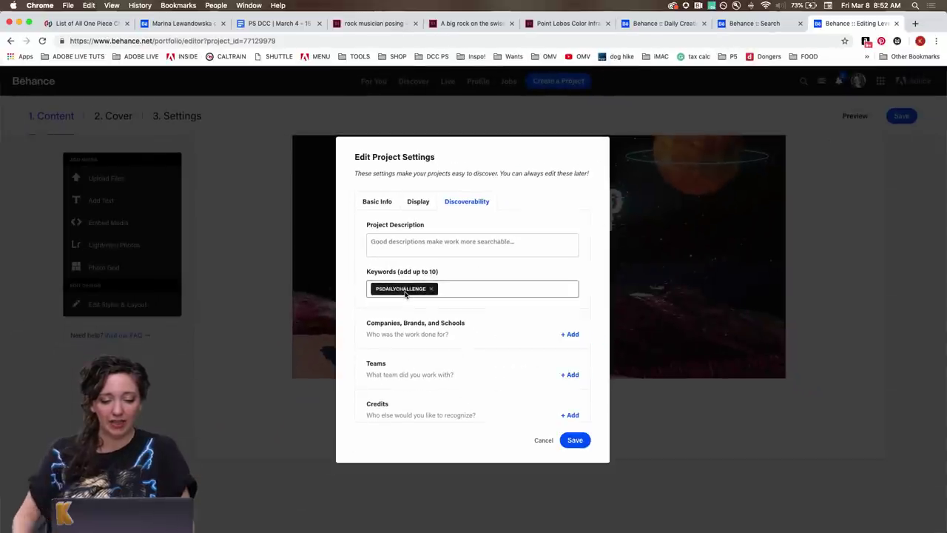
pyautogui.click(575, 441)
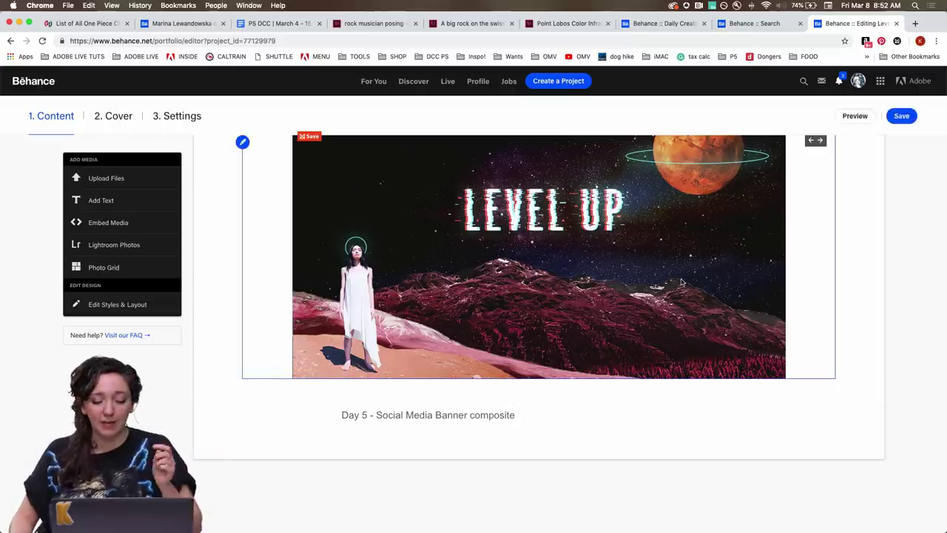
# - Save the project edits and return to the Behance profile page
pyautogui.click(902, 117)
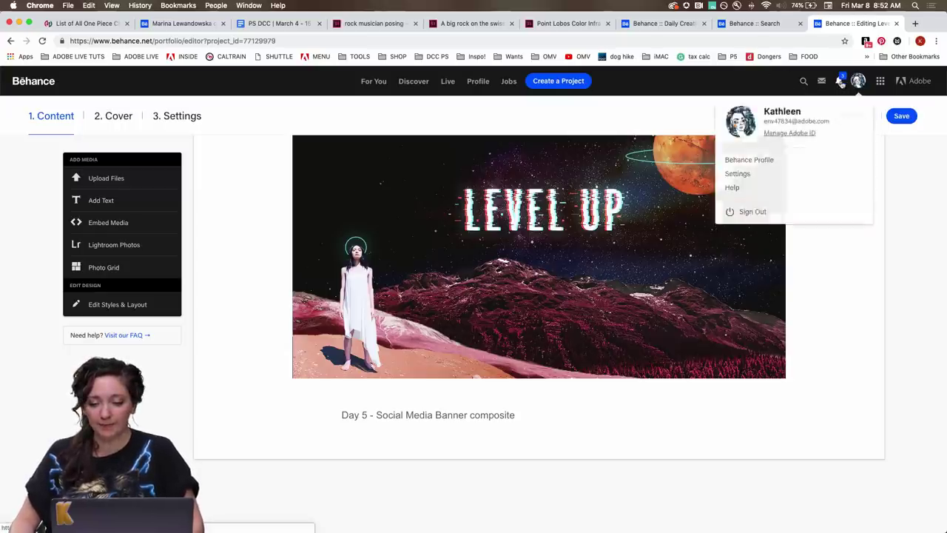
pyautogui.click(480, 84)
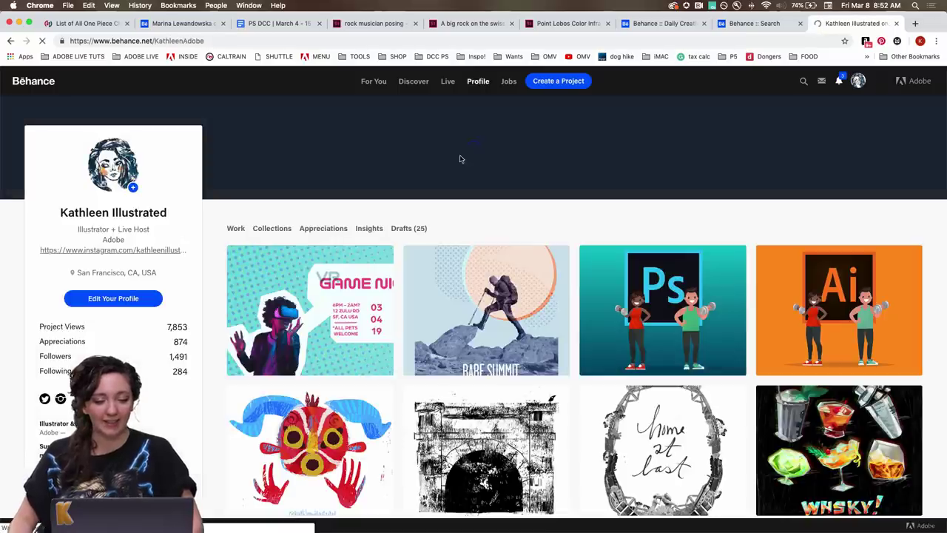
# - View the published Level Up project, scrolling down to the Day 5 banner
pyautogui.click(284, 276)
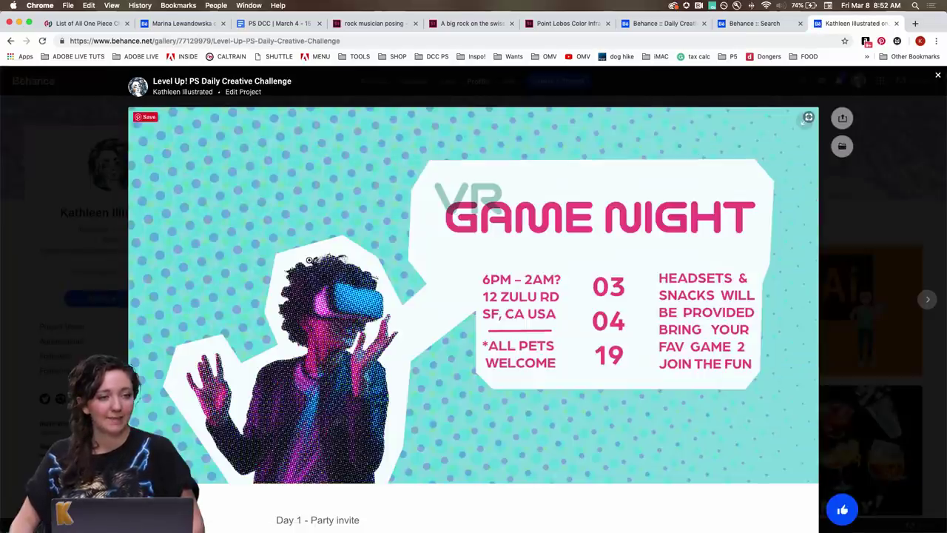
pyautogui.scroll(-5, 309, 260)
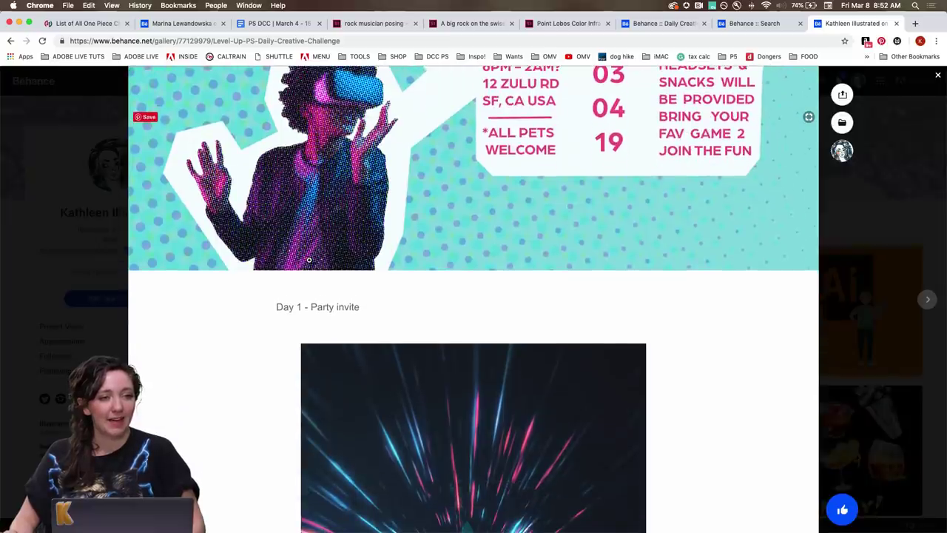
pyautogui.scroll(-20, 310, 259)
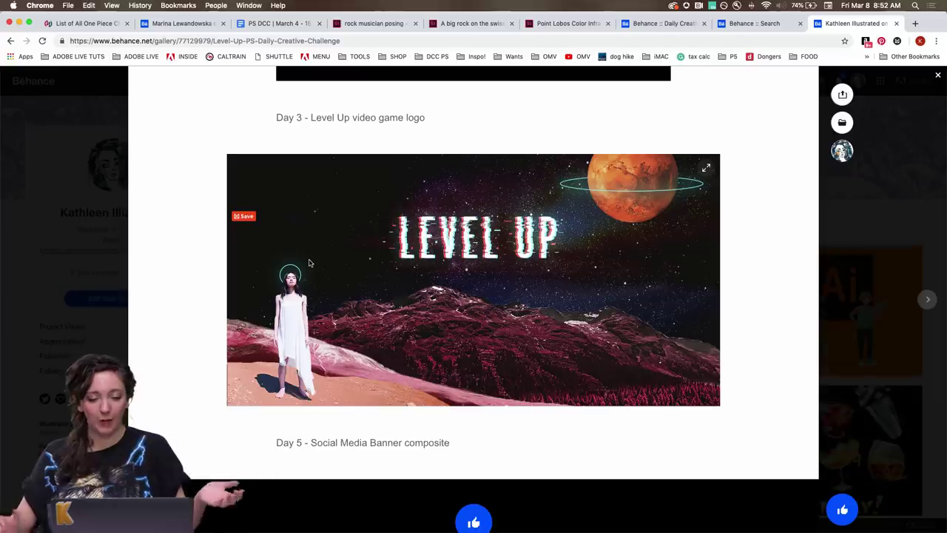
pyautogui.scroll(2, 309, 263)
pyautogui.scroll(4, 309, 263)
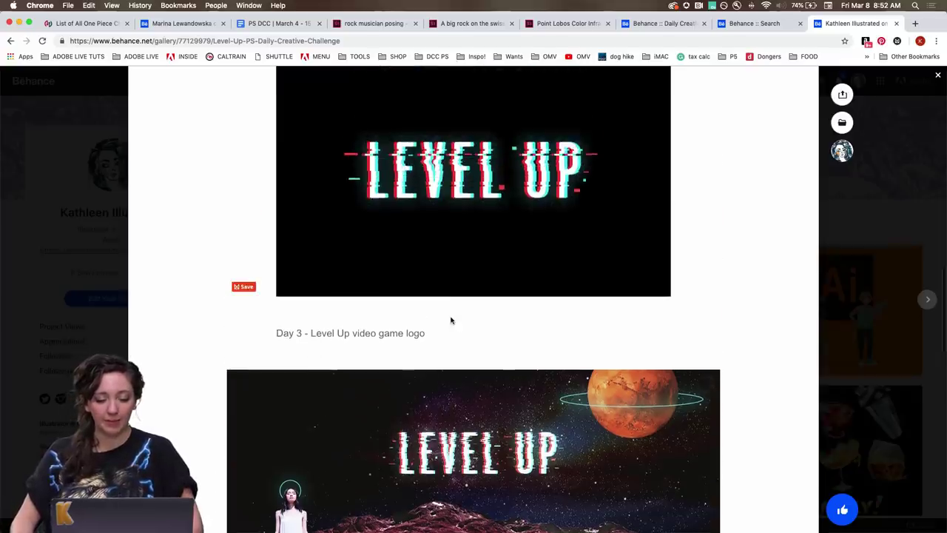
pyautogui.scroll(-5, 450, 319)
pyautogui.scroll(-1, 452, 320)
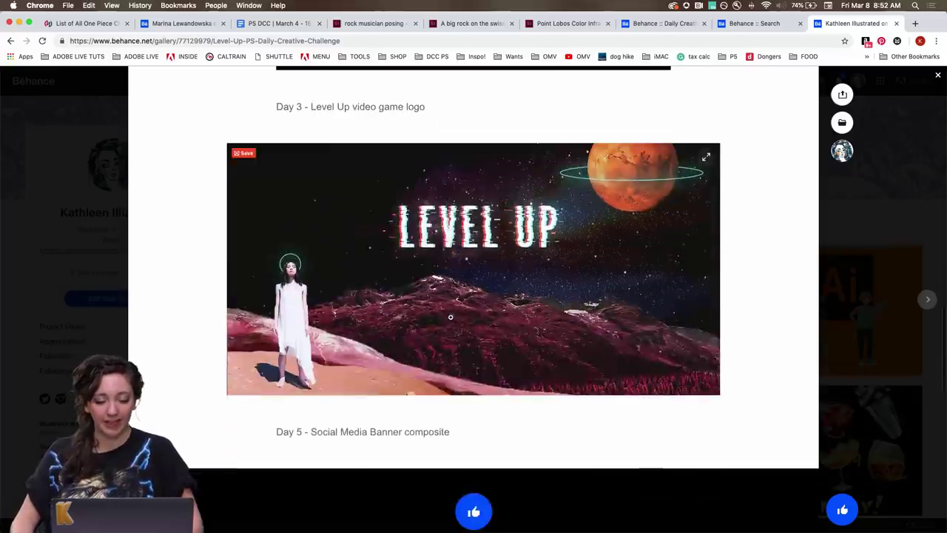
# - Reload the PSDAILYCHALLENGE search results, leaving the sort options unchanged
pyautogui.click(749, 27)
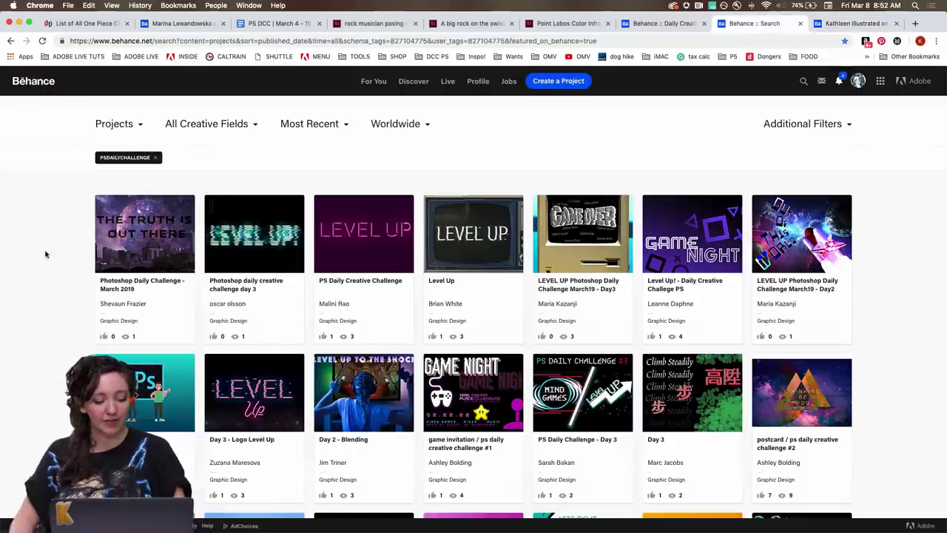
pyautogui.press('super+r')
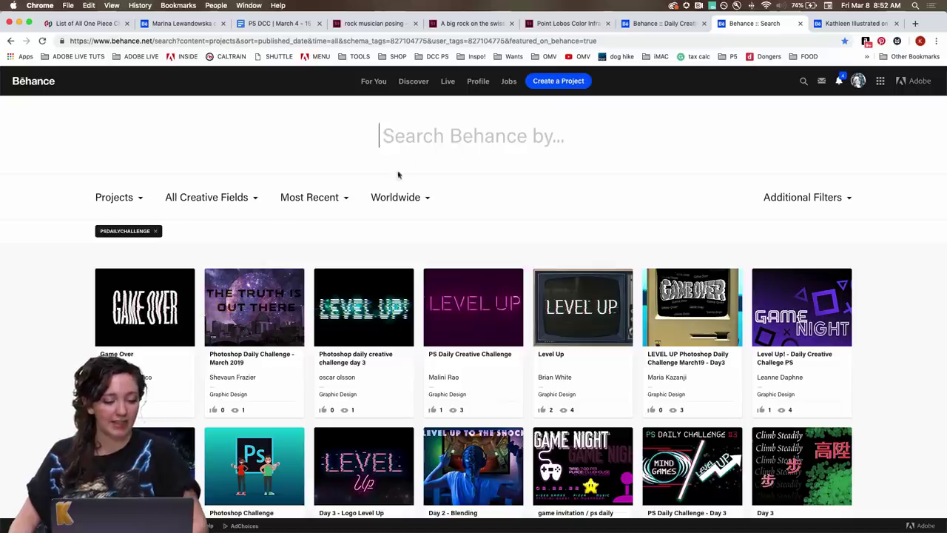
pyautogui.click(300, 200)
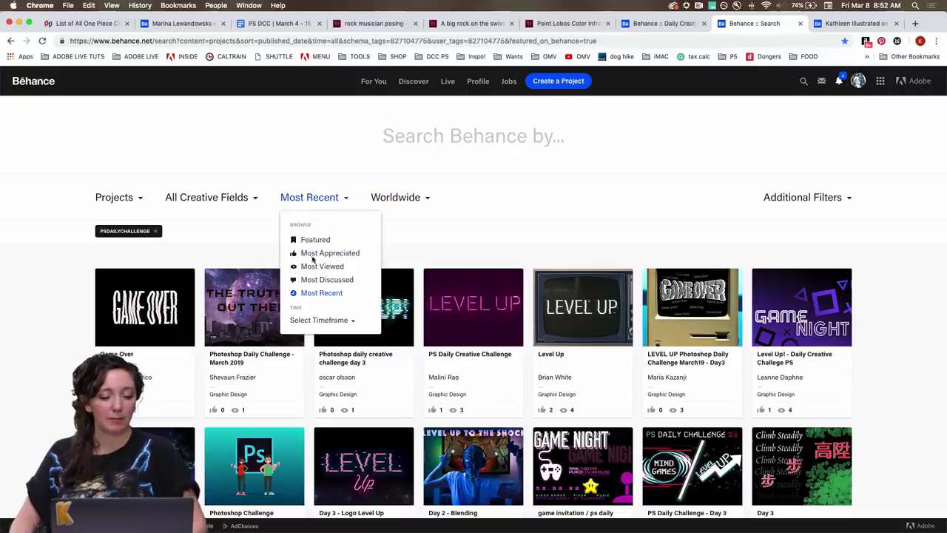
pyautogui.click(59, 266)
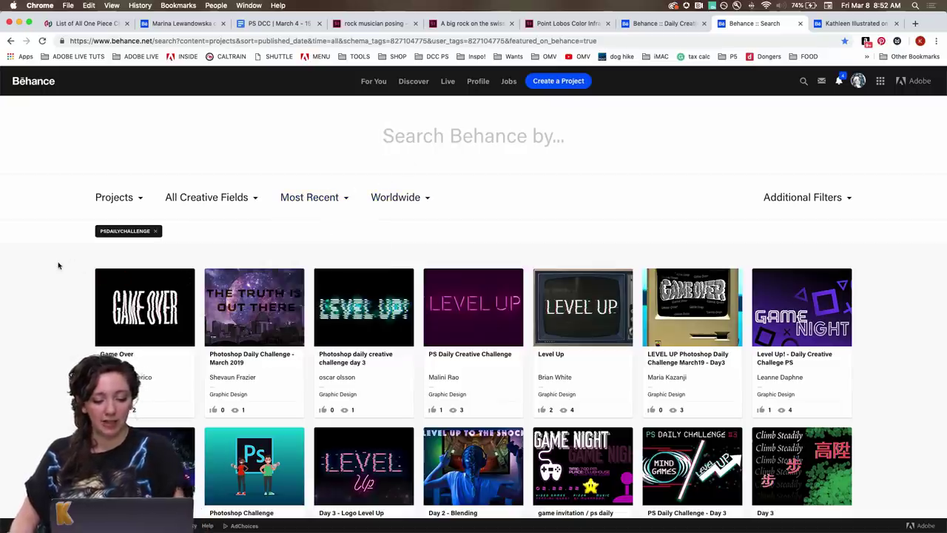
pyautogui.scroll(-2, 59, 266)
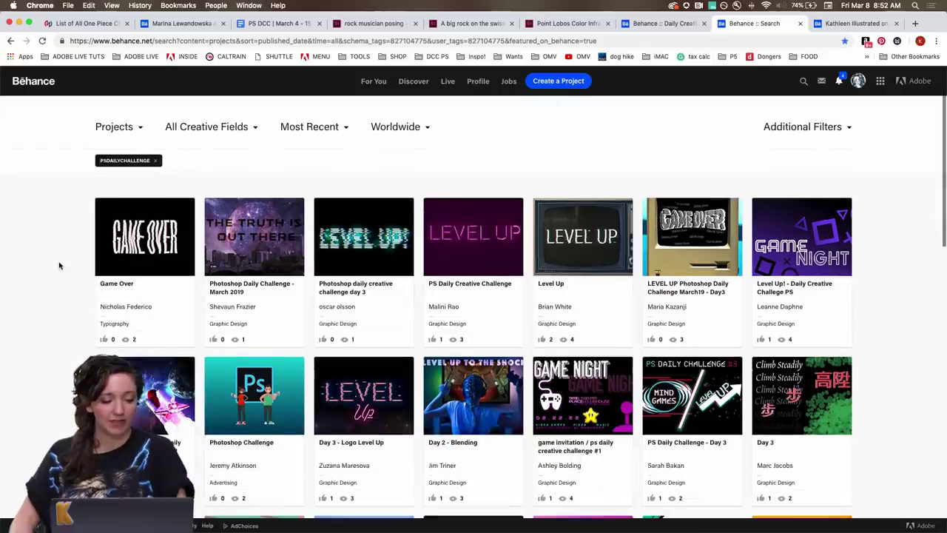
# - Open Game Over, neon LEVEL UP, Day 3 Logo Level Up, Climb Steadily, postcard and green LEVEL UP entries in new tabs
pyautogui.keyDown('super'); pyautogui.click(130, 239); pyautogui.keyUp('super')
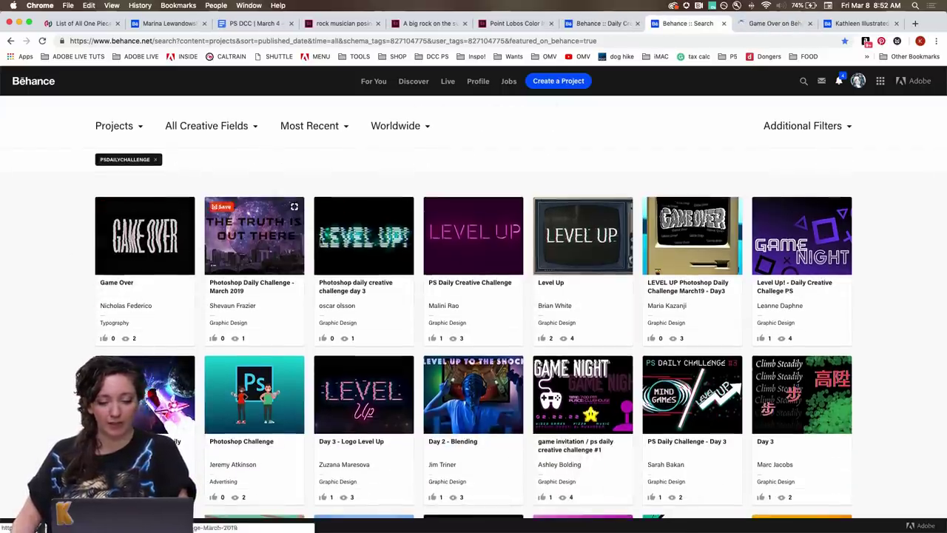
pyautogui.keyDown('super'); pyautogui.click(471, 238); pyautogui.keyUp('super')
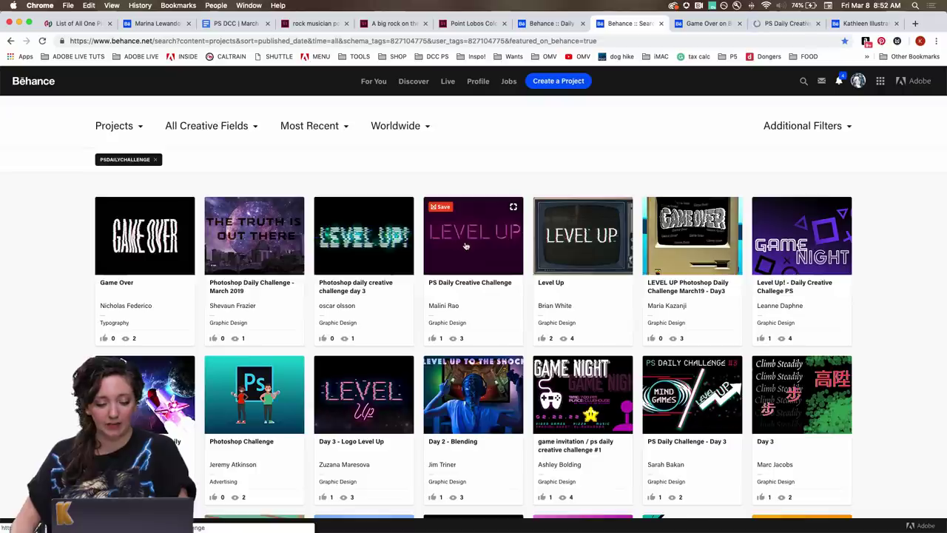
pyautogui.scroll(-3, 463, 244)
pyautogui.keyDown('super'); pyautogui.click(367, 287); pyautogui.keyUp('super')
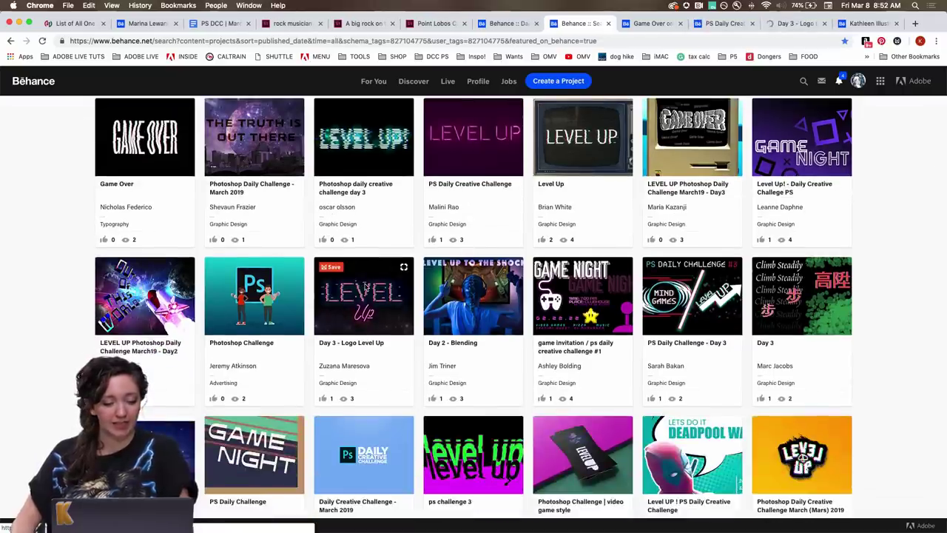
pyautogui.keyDown('super'); pyautogui.click(788, 300); pyautogui.keyUp('super')
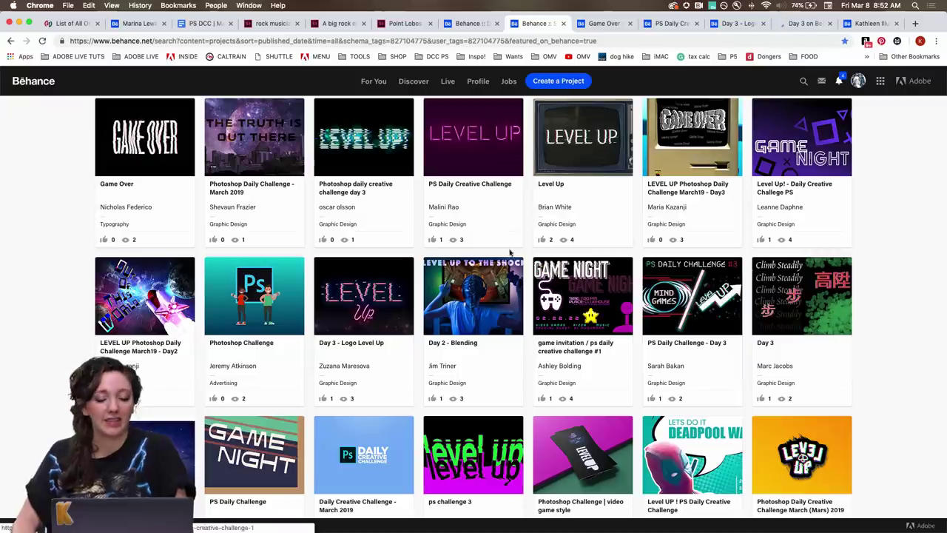
pyautogui.scroll(-2, 444, 252)
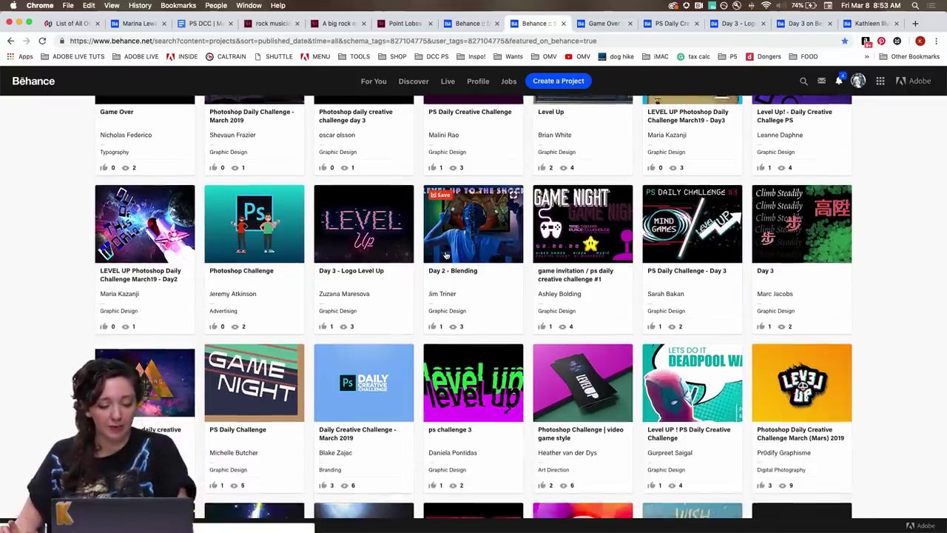
pyautogui.scroll(-2, 446, 256)
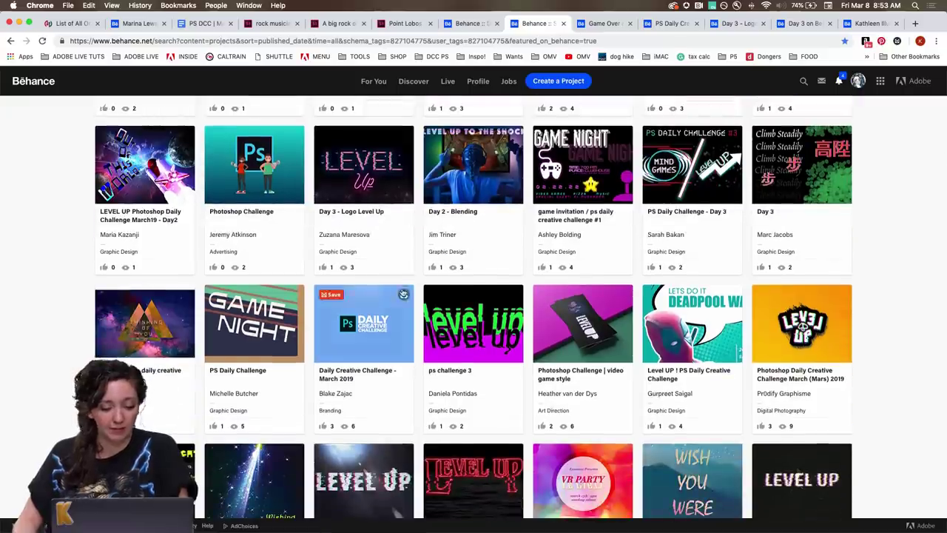
pyautogui.keyDown('super'); pyautogui.click(802, 324); pyautogui.keyUp('super')
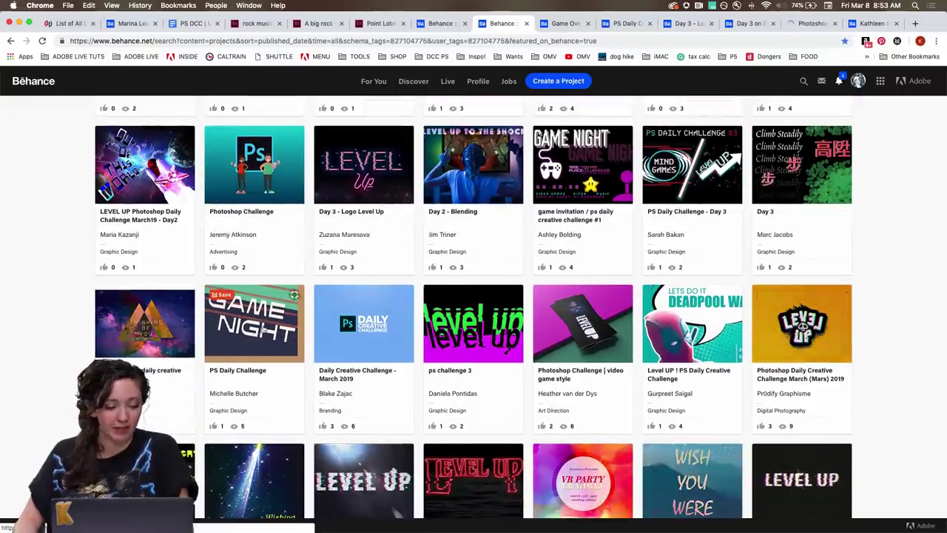
pyautogui.keyDown('super'); pyautogui.click(148, 335); pyautogui.keyUp('super')
pyautogui.scroll(-3, 222, 341)
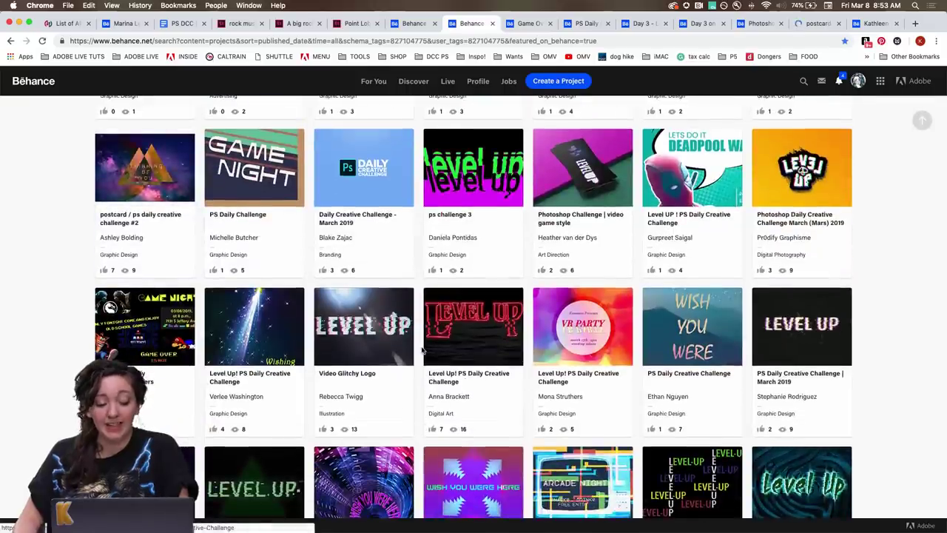
pyautogui.scroll(-2, 424, 350)
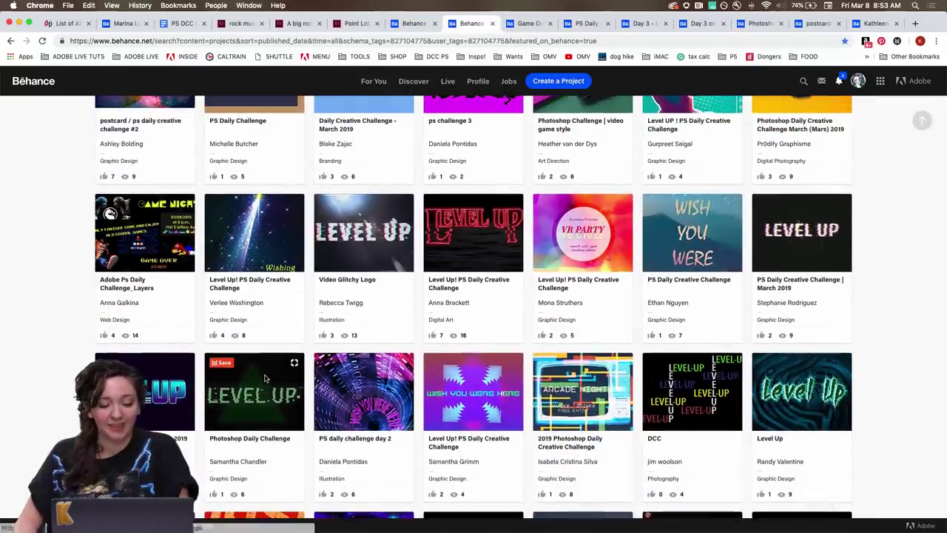
pyautogui.keyDown('super'); pyautogui.click(265, 378); pyautogui.keyUp('super')
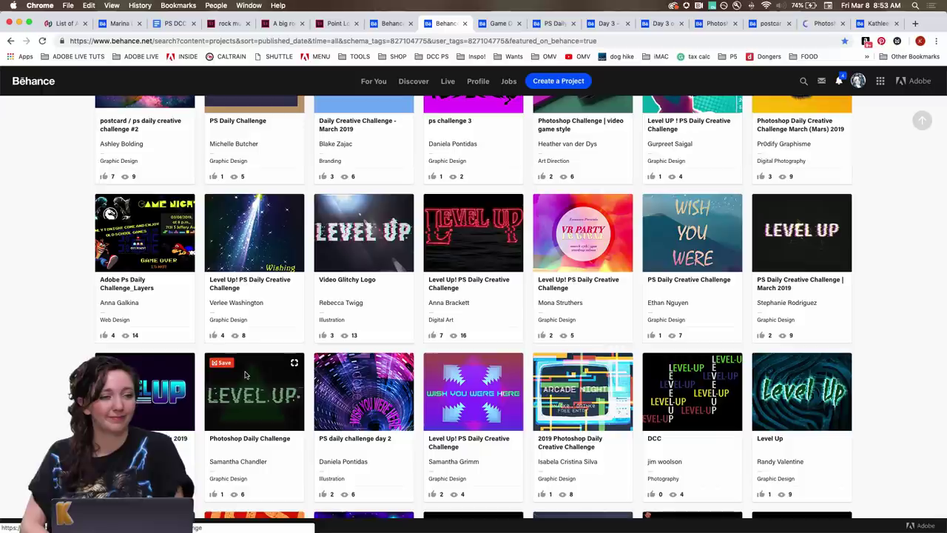
# - Scroll through the Game Over project and appreciate it
pyautogui.hotkey('ctrl', 'Tab')
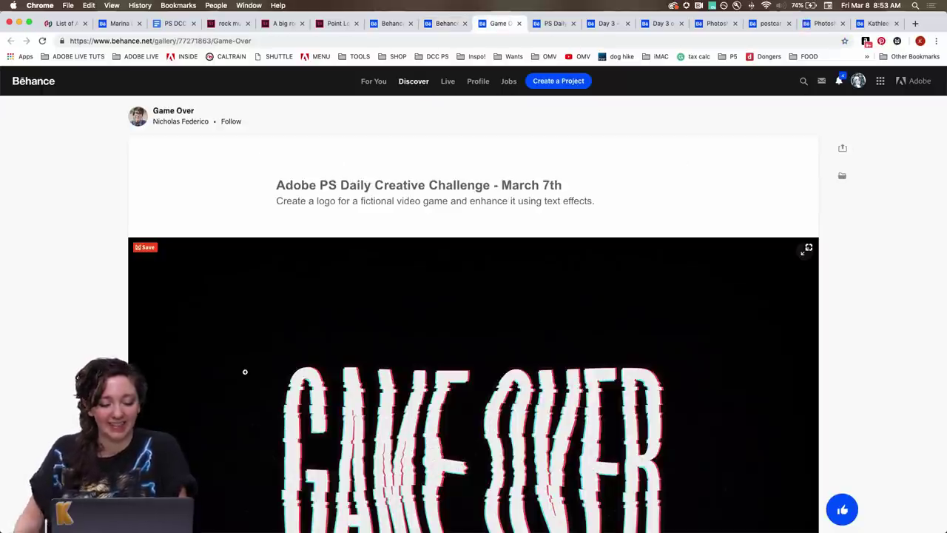
pyautogui.scroll(-3, 96, 337)
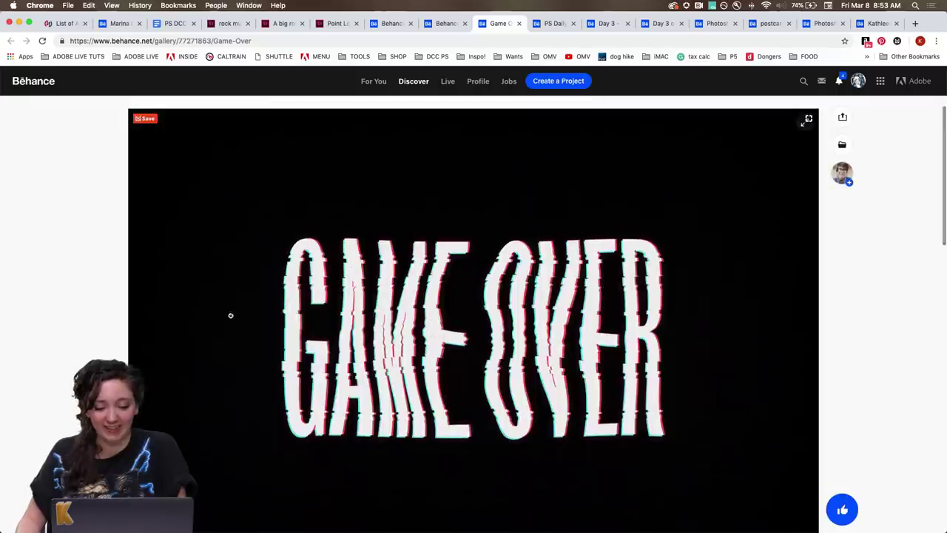
pyautogui.scroll(3, 86, 306)
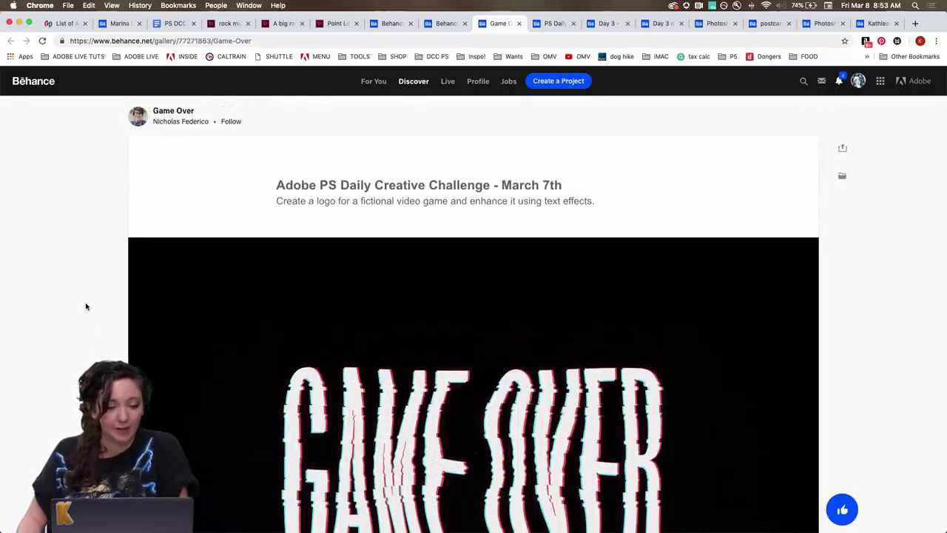
pyautogui.scroll(-3, 86, 307)
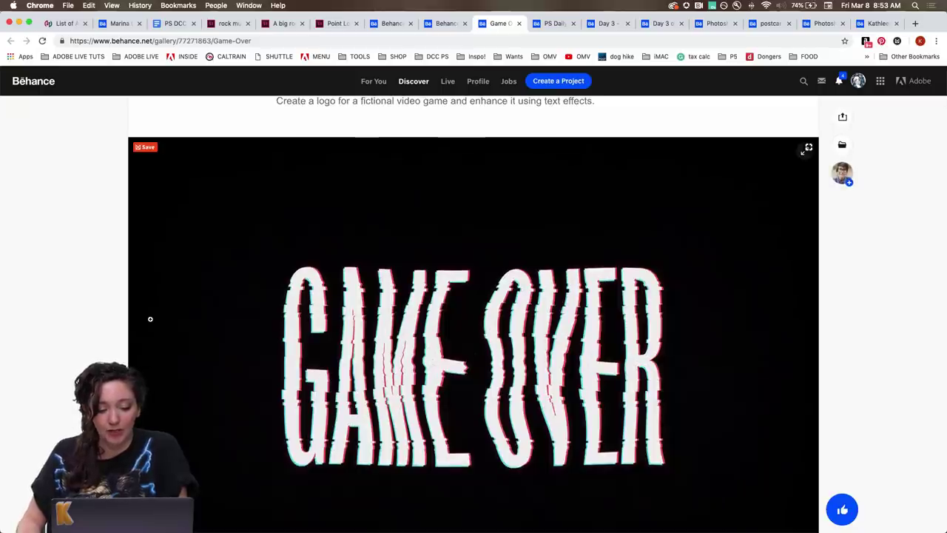
pyautogui.scroll(-2, 193, 318)
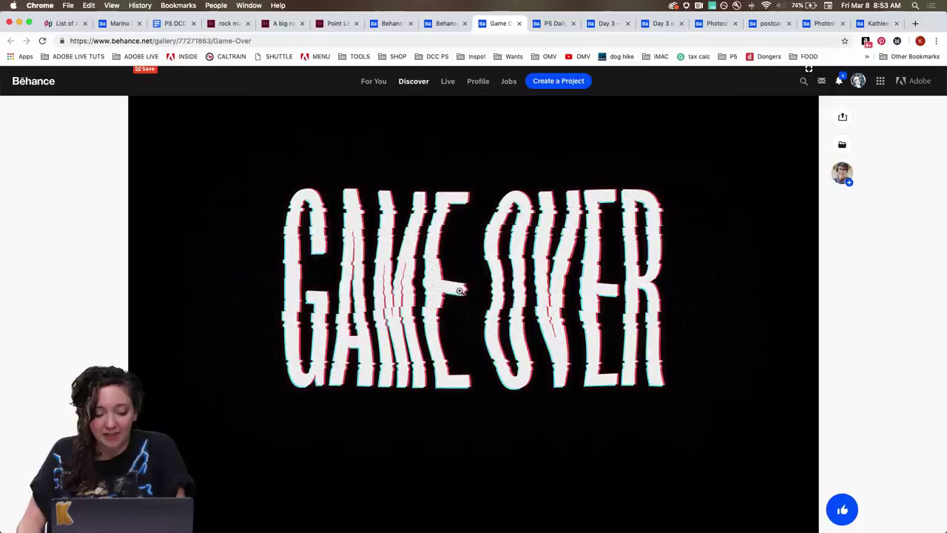
pyautogui.scroll(-1, 470, 288)
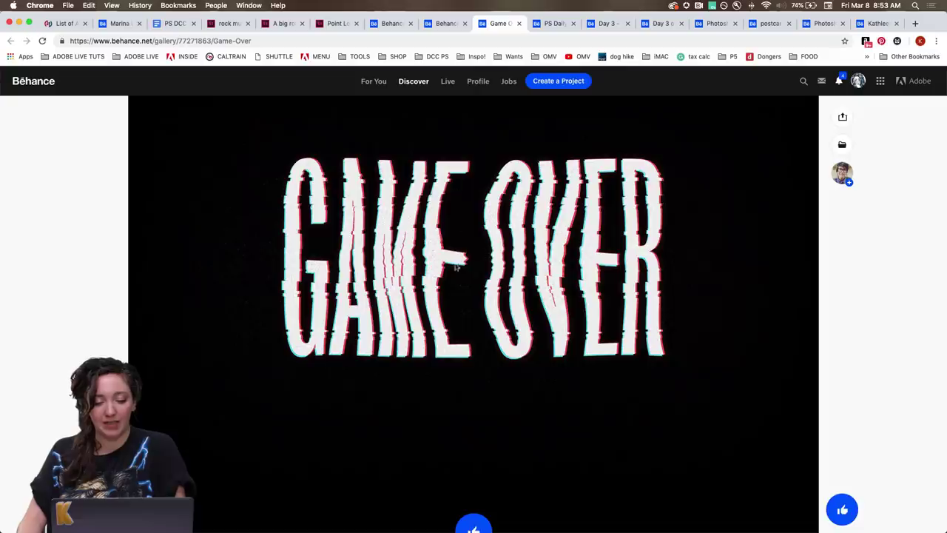
pyautogui.scroll(-5, 460, 259)
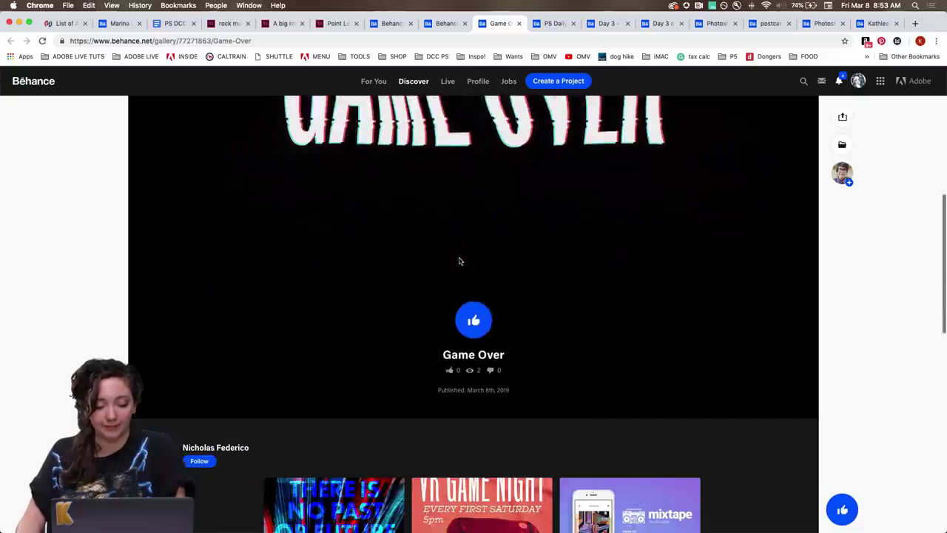
pyautogui.click(474, 317)
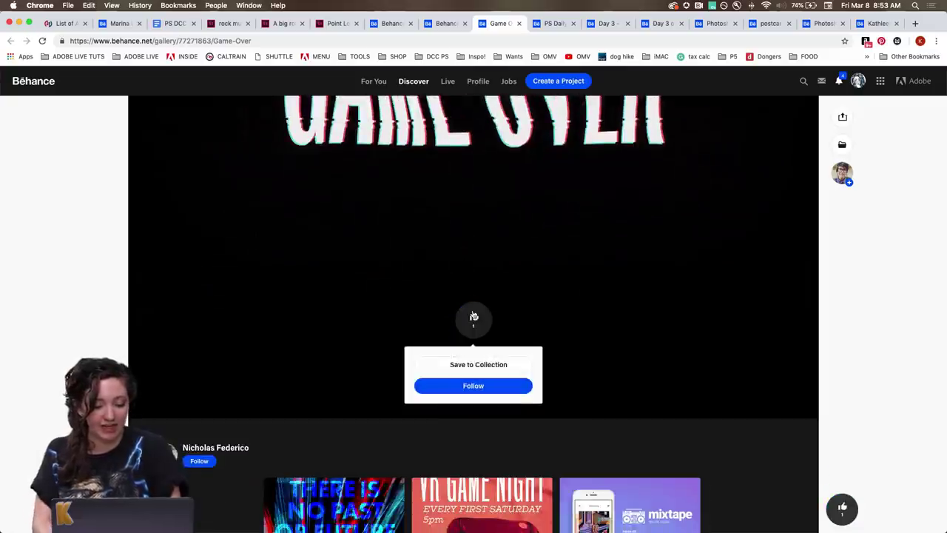
pyautogui.hotkey('ctrl', 'Tab')
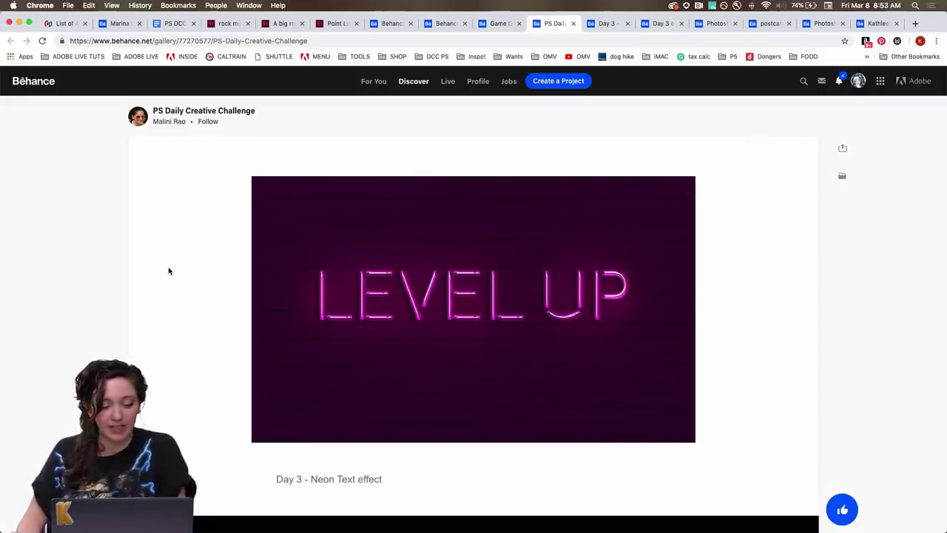
# - View the neon LEVEL UP image full screen, then close the viewer
pyautogui.scroll(-2, 168, 271)
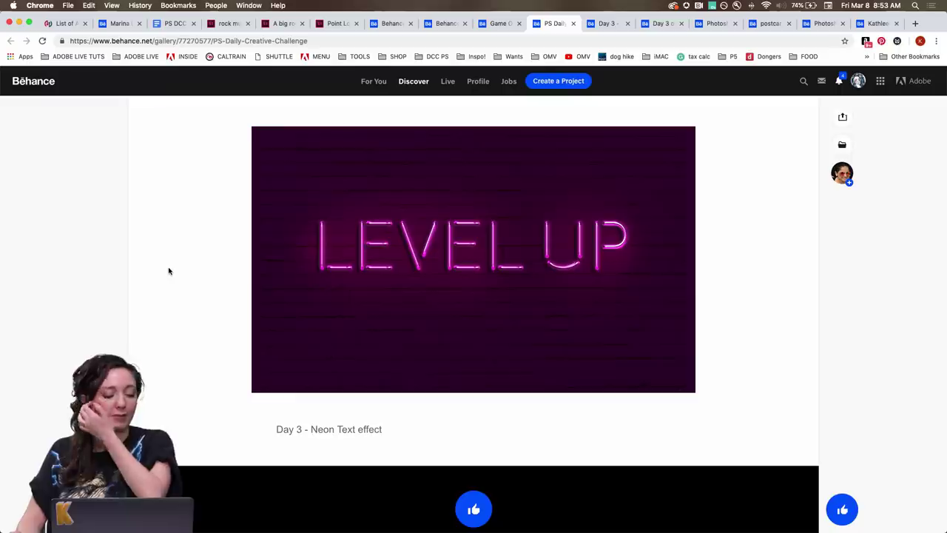
pyautogui.scroll(1, 169, 271)
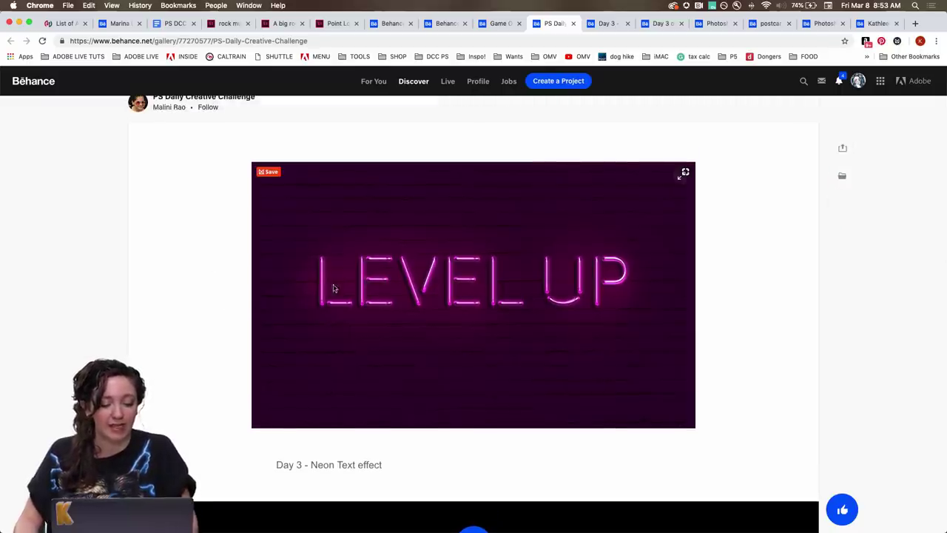
pyautogui.click(332, 289)
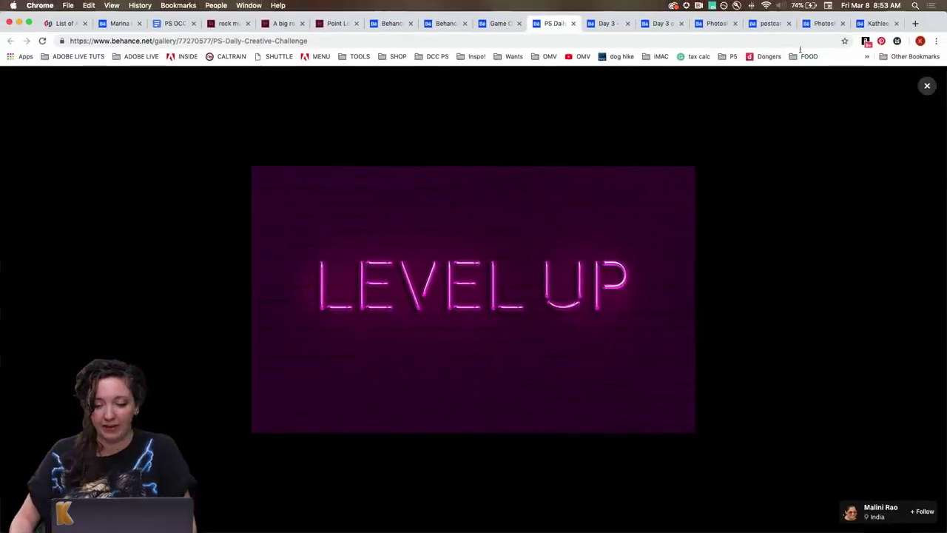
pyautogui.click(927, 85)
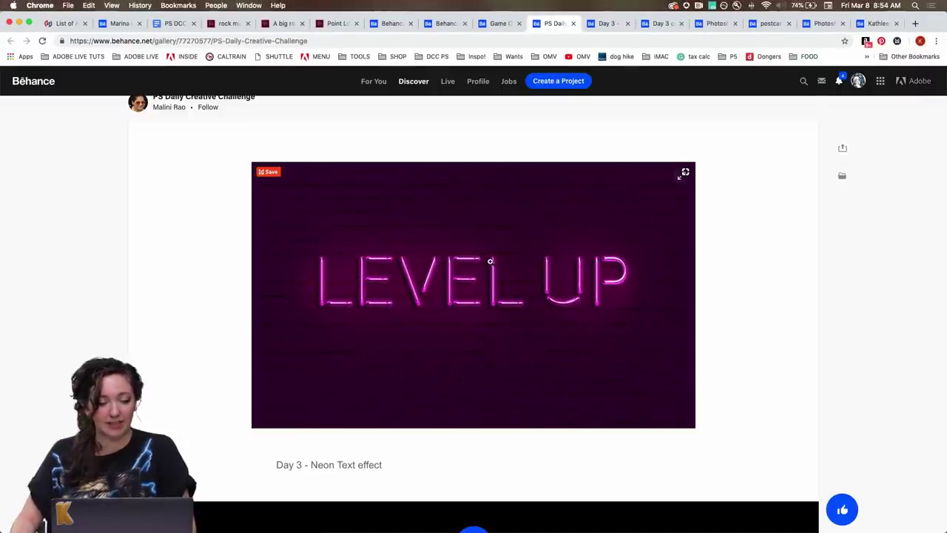
# - Post the comment 'Looks really believable!' on the neon LEVEL UP project
pyautogui.scroll(-3, 490, 261)
pyautogui.scroll(-2, 488, 262)
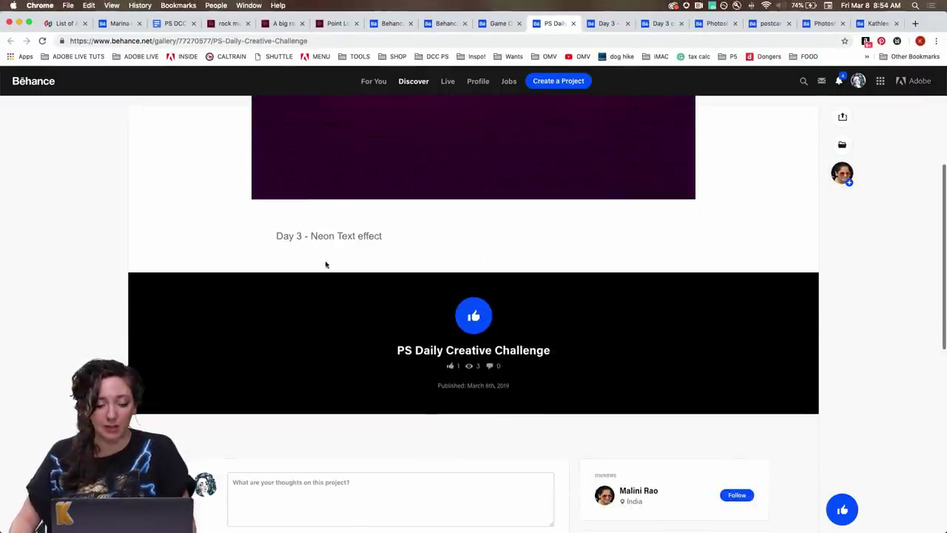
pyautogui.scroll(-2, 325, 264)
pyautogui.click(387, 402)
pyautogui.write('L')
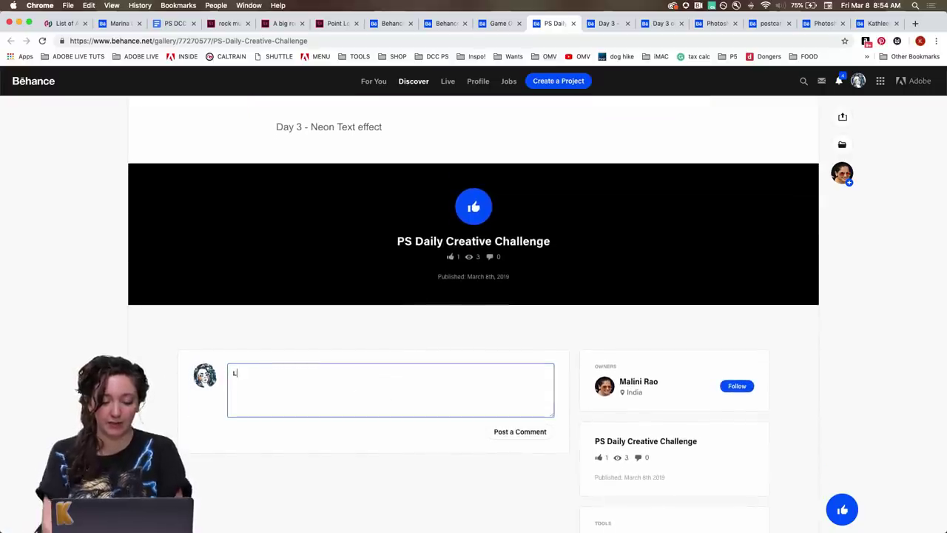
pyautogui.write('ooks really believ')
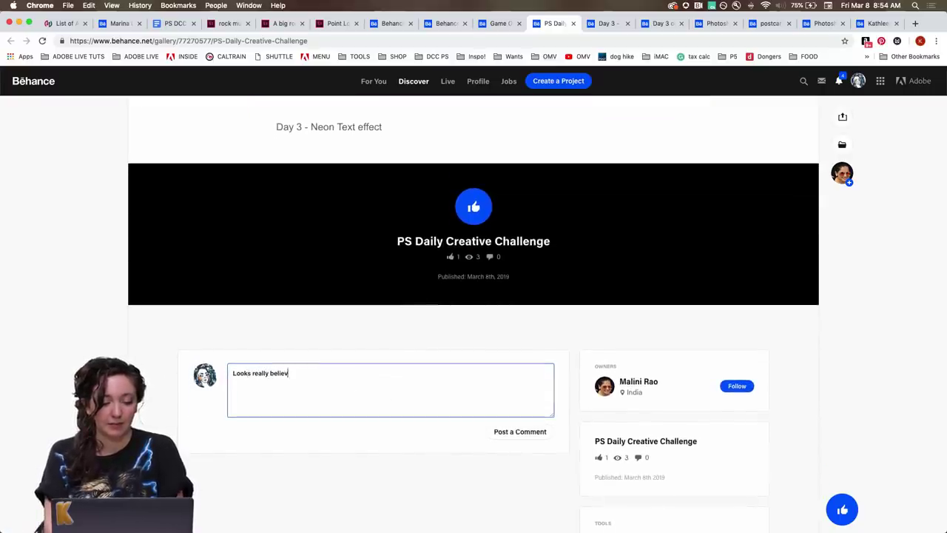
pyautogui.write('able!')
pyautogui.press('Return')
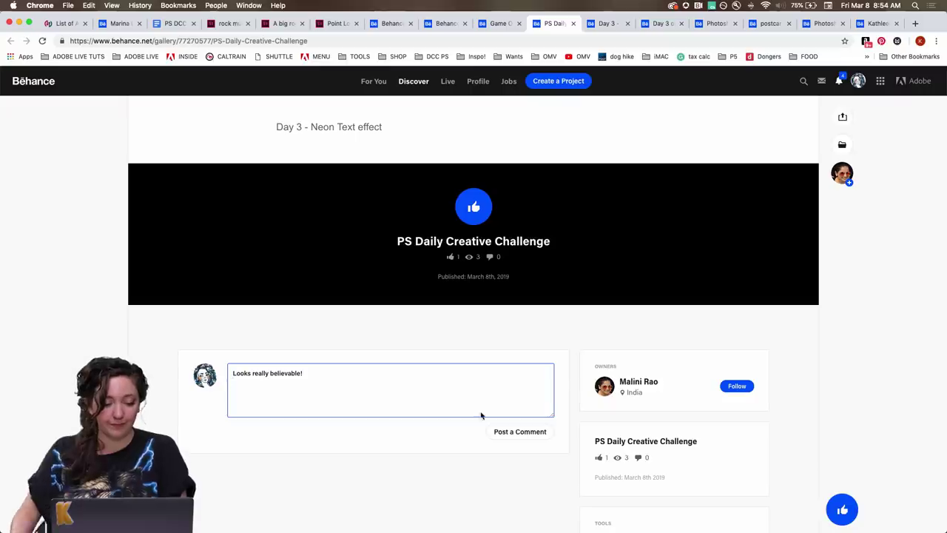
pyautogui.click(537, 434)
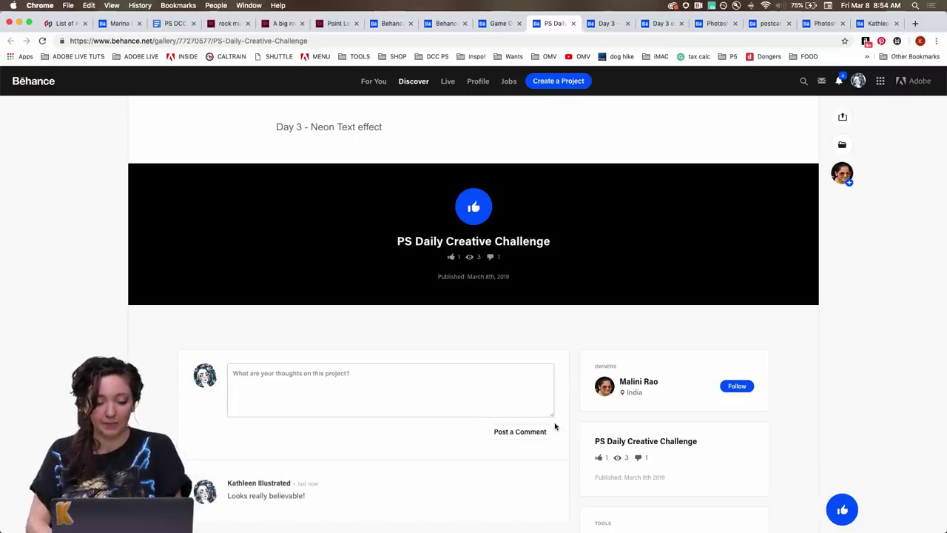
pyautogui.hotkey('ctrl', 'Tab')
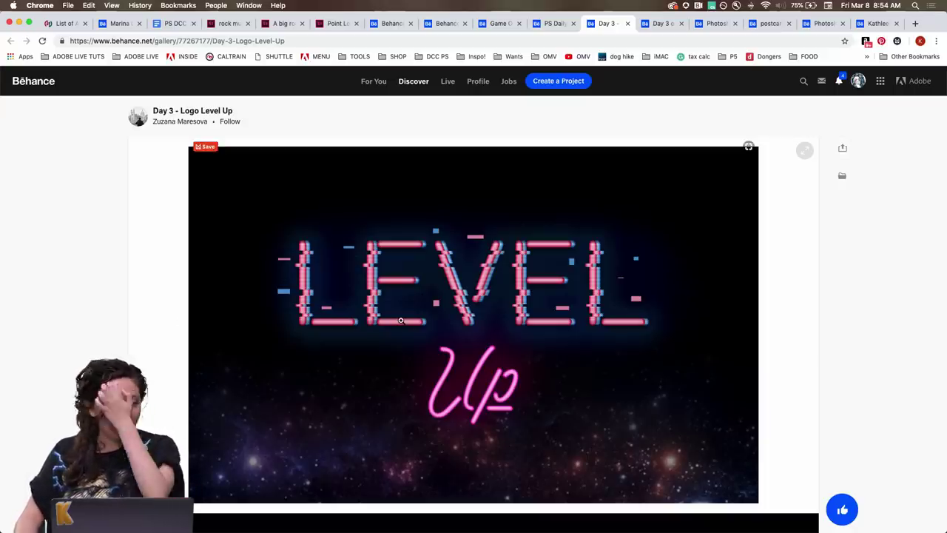
# - Scroll through the Day 3 Logo Level Up project and its author's other thumbnails
pyautogui.scroll(-4, 401, 321)
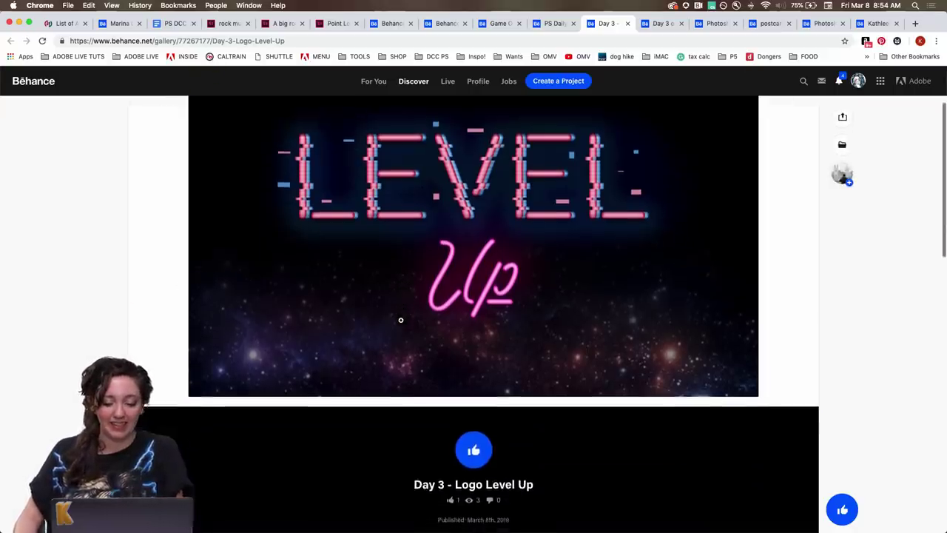
pyautogui.scroll(-8, 400, 321)
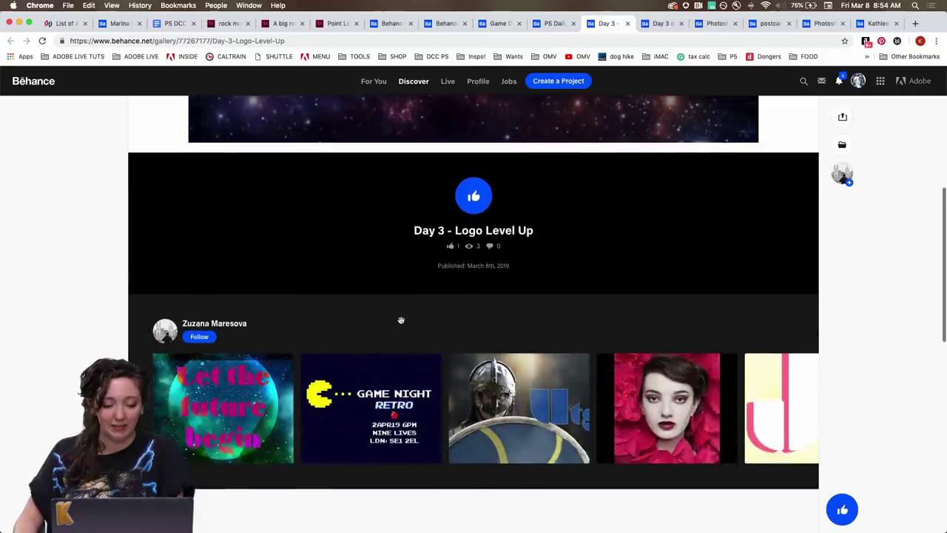
pyautogui.moveTo(207, 361)
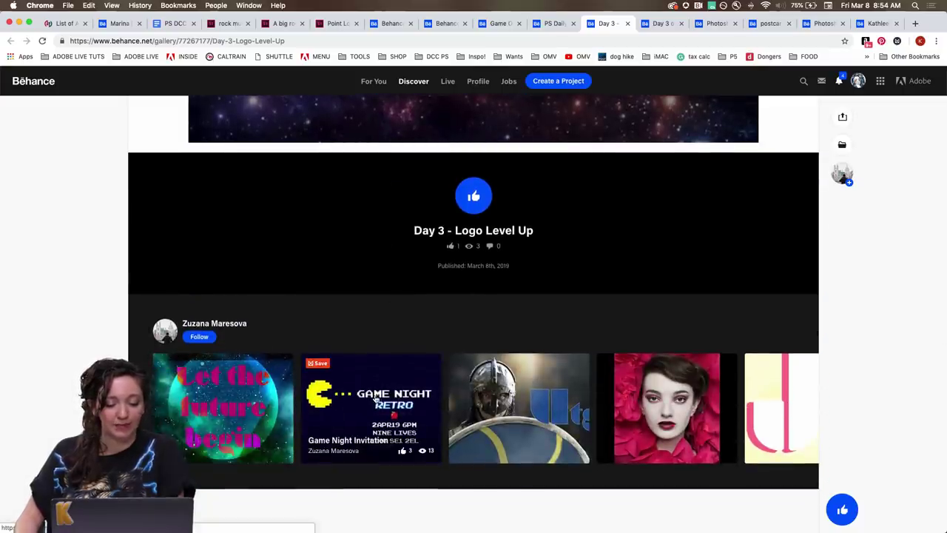
pyautogui.scroll(10, 381, 400)
pyautogui.scroll(3, 381, 399)
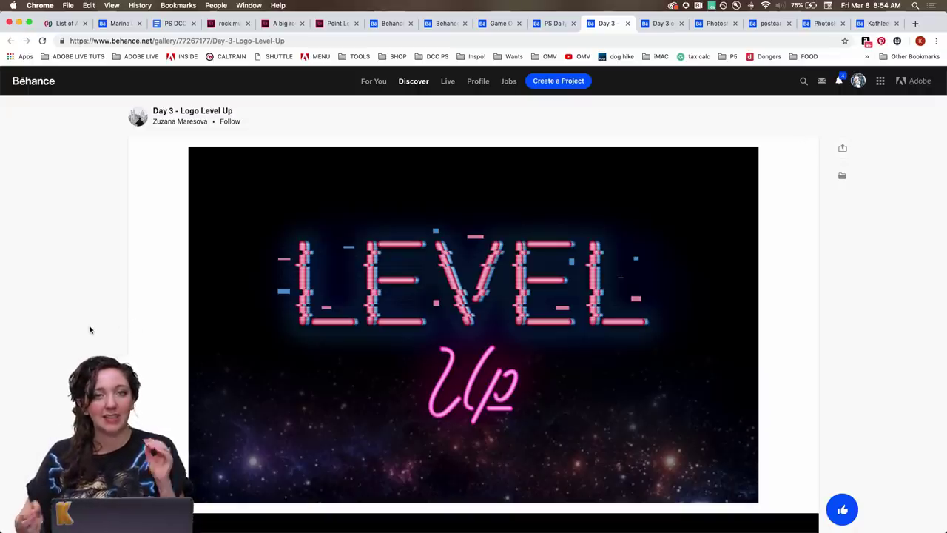
pyautogui.scroll(-5, 89, 330)
pyautogui.scroll(5, 89, 329)
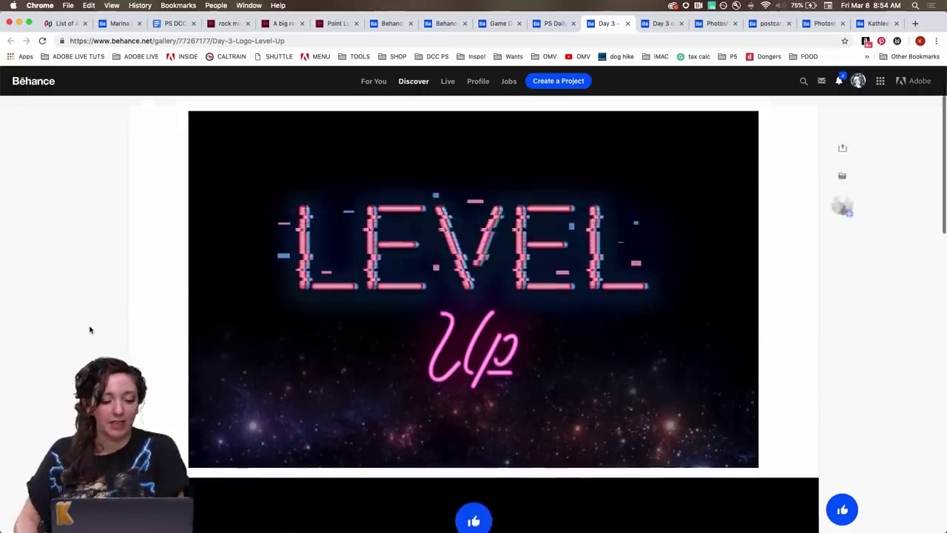
pyautogui.scroll(-2, 131, 343)
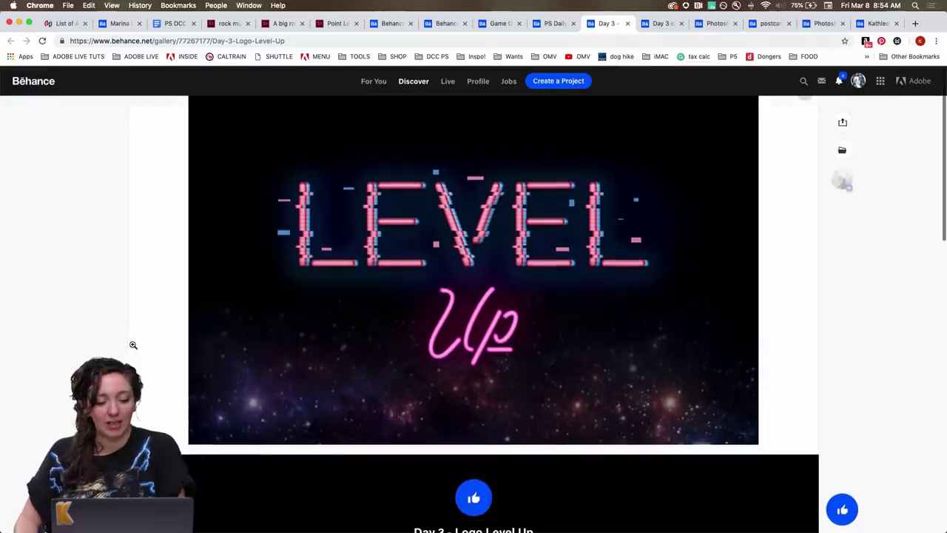
pyautogui.scroll(2, 131, 343)
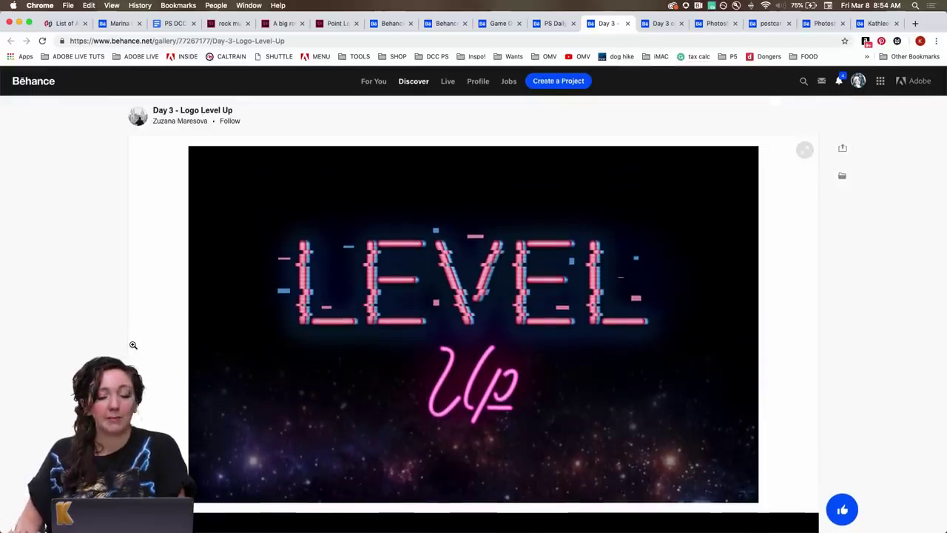
pyautogui.scroll(-5, 134, 345)
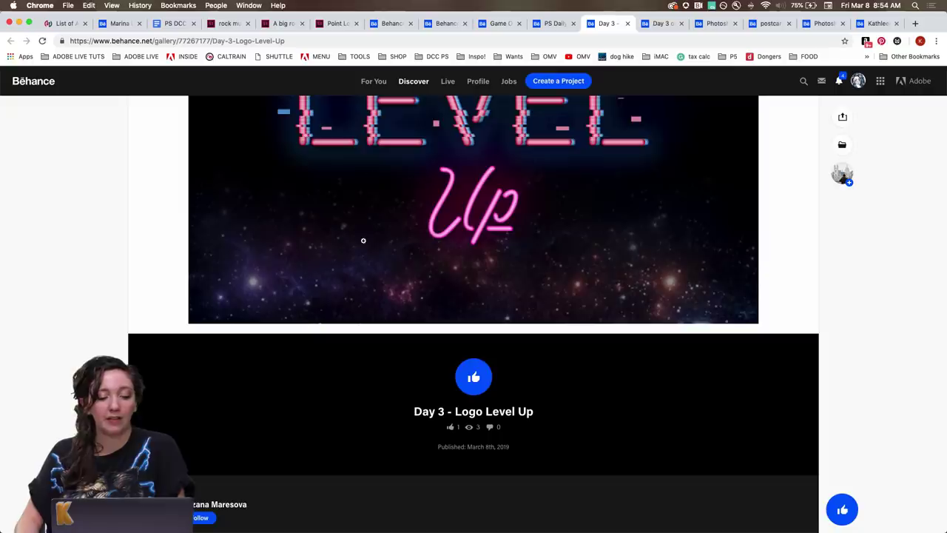
pyautogui.scroll(-4, 322, 250)
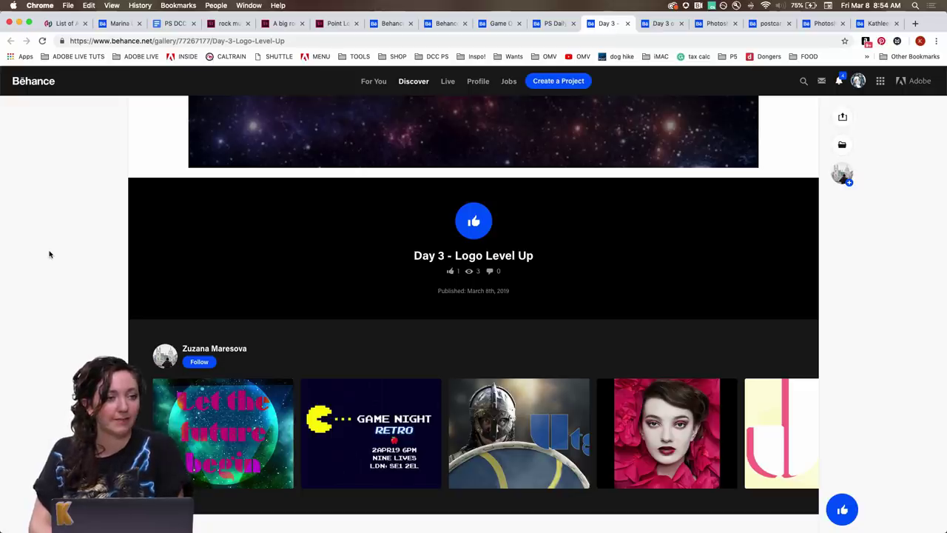
pyautogui.hotkey('ctrl', 'Tab')
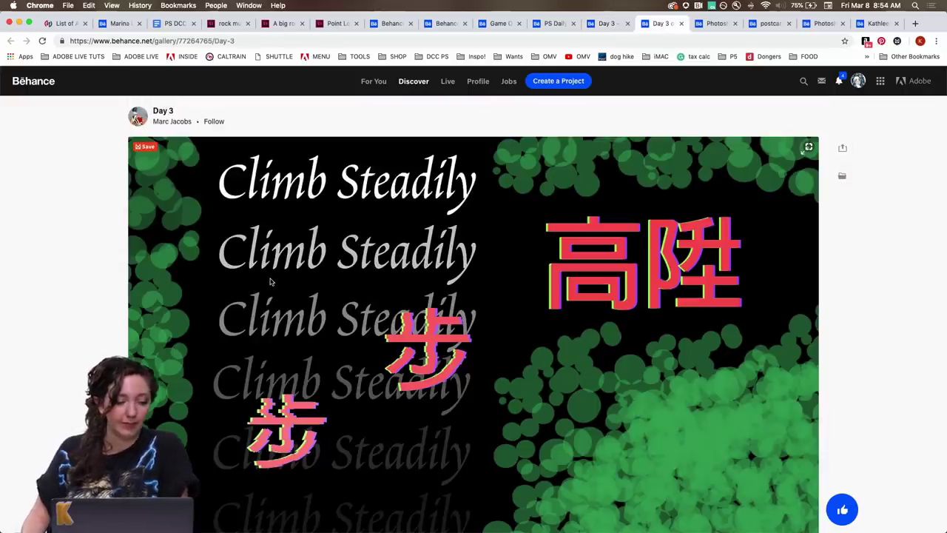
# - Read the Climb Steadily description and view its artwork in the full-screen lightbox, then close it
pyautogui.scroll(-5, 270, 281)
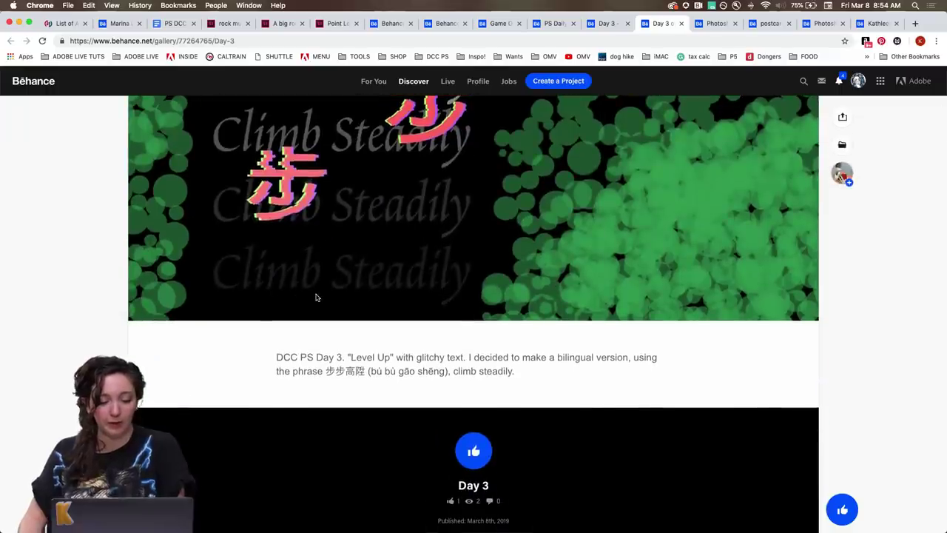
pyautogui.scroll(1, 420, 356)
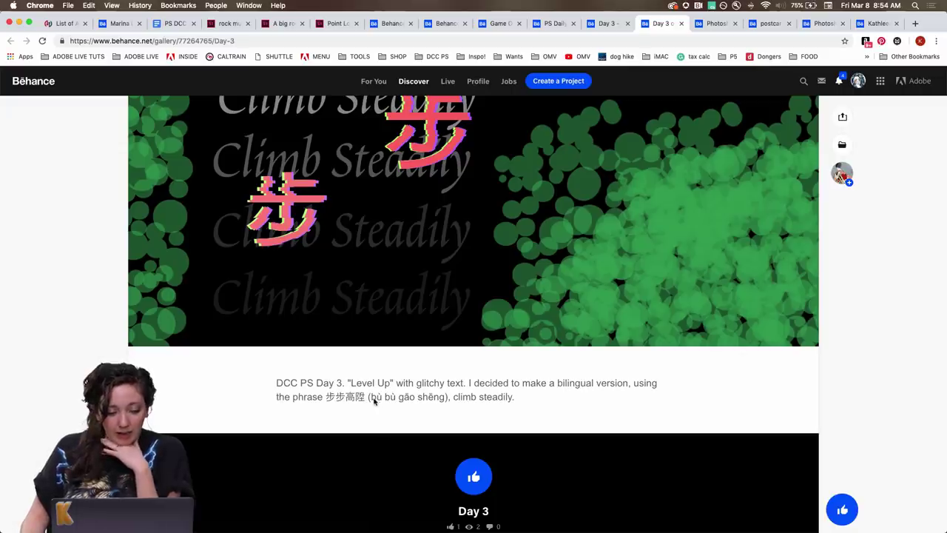
pyautogui.scroll(4, 455, 401)
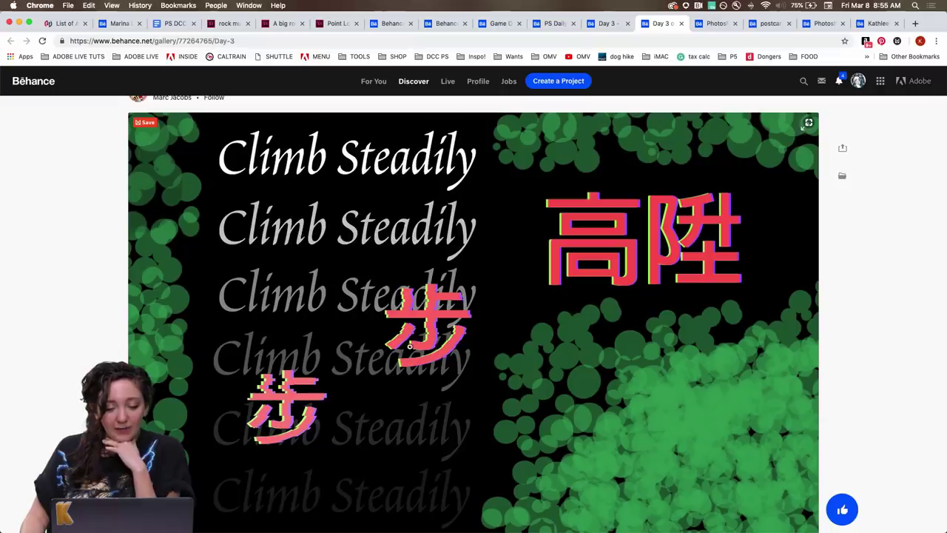
pyautogui.click(409, 345)
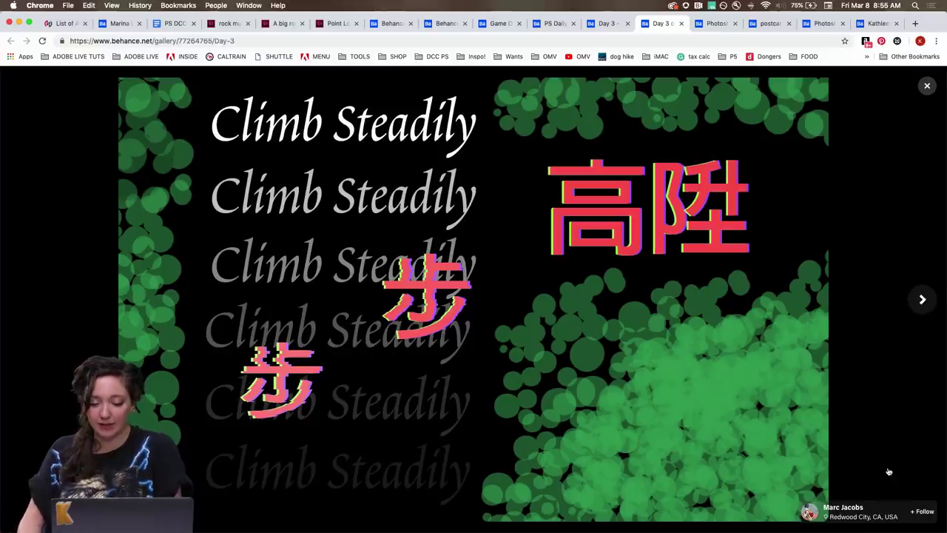
pyautogui.click(928, 87)
# - Appreciate the Photoshop Daily Creative Challenge March (Mars) 2019 project
pyautogui.hotkey('ctrl', 'Tab')
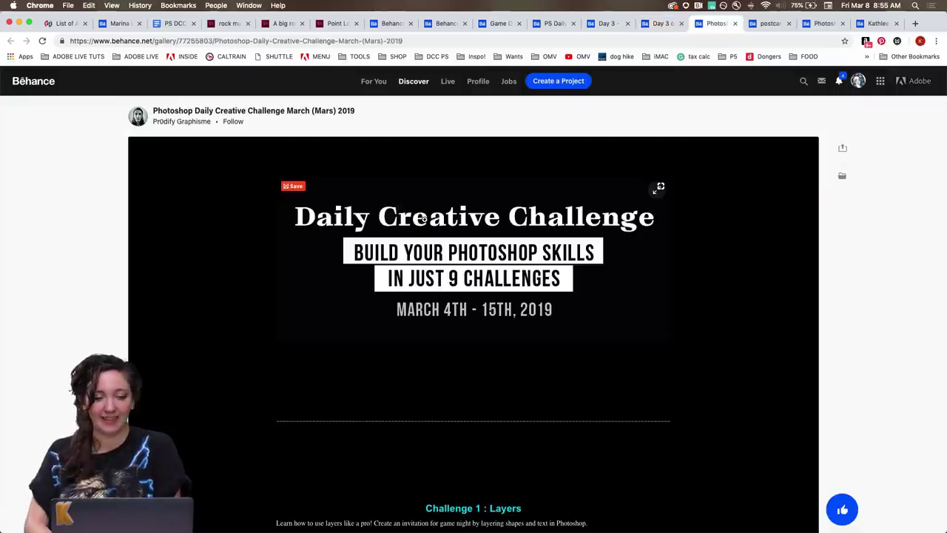
pyautogui.scroll(-6, 201, 222)
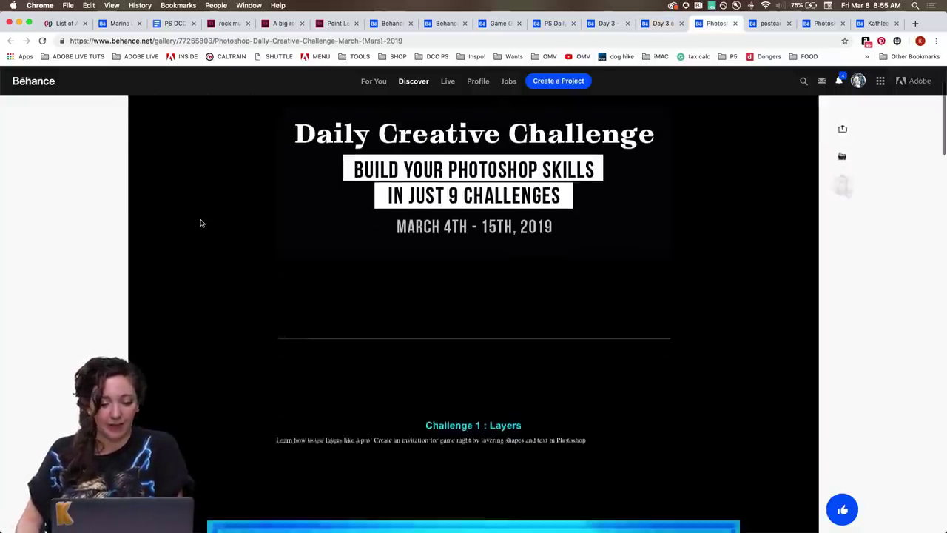
pyautogui.scroll(-12, 201, 222)
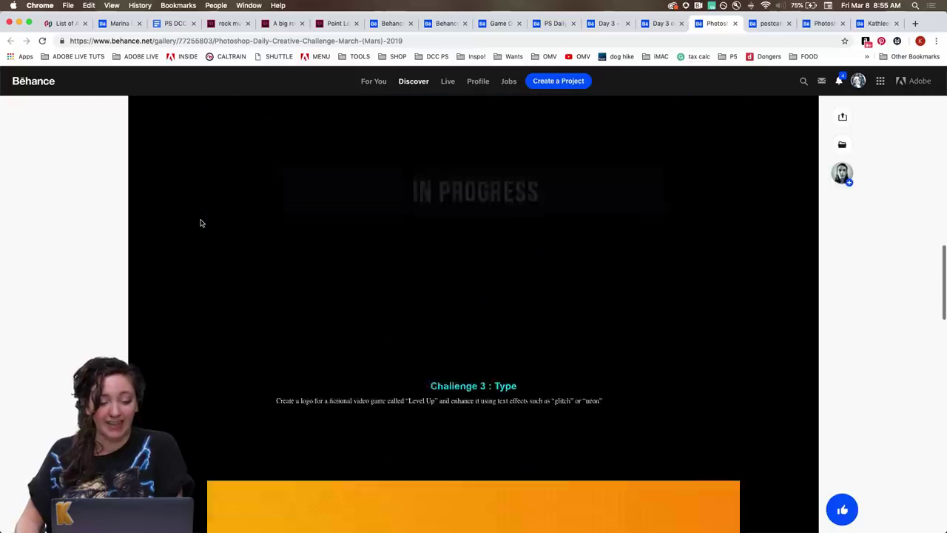
pyautogui.scroll(-5, 201, 222)
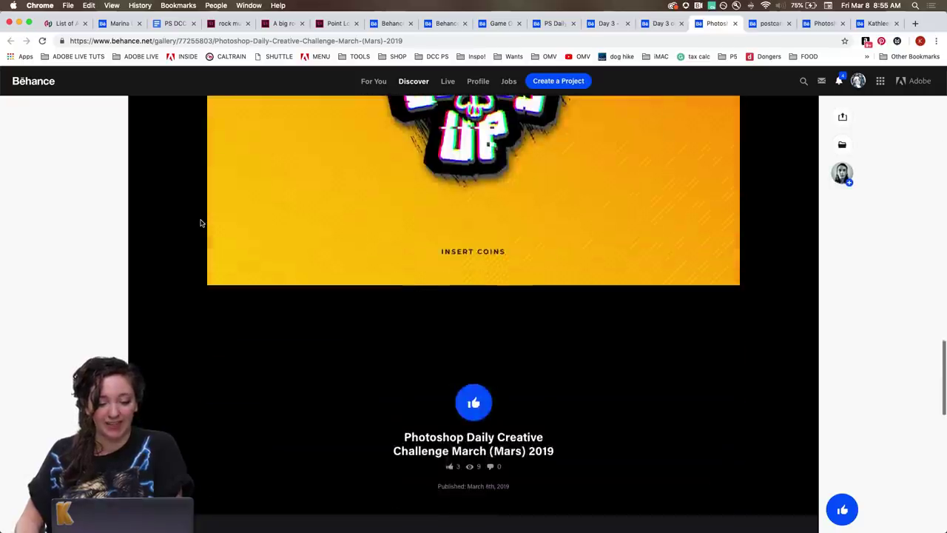
pyautogui.scroll(-1, 200, 222)
pyautogui.click(474, 344)
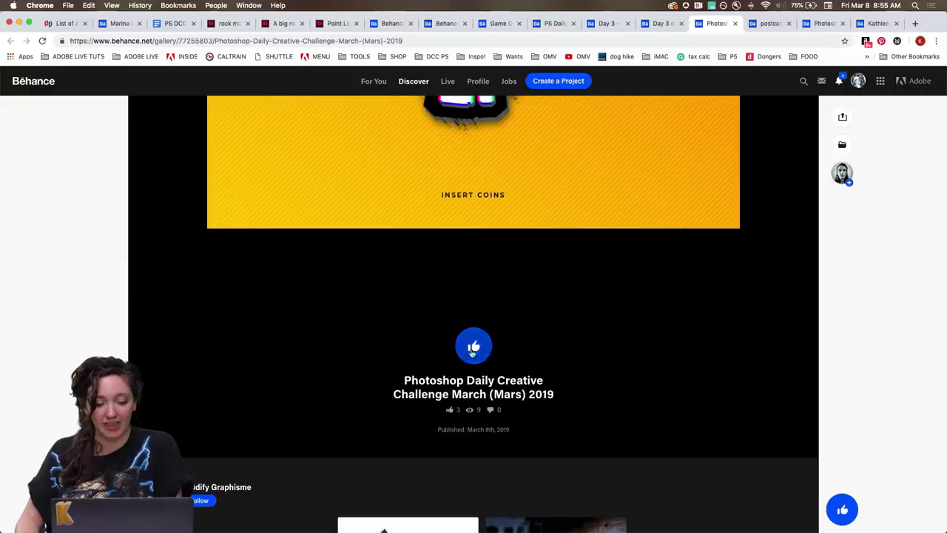
pyautogui.scroll(5, 118, 314)
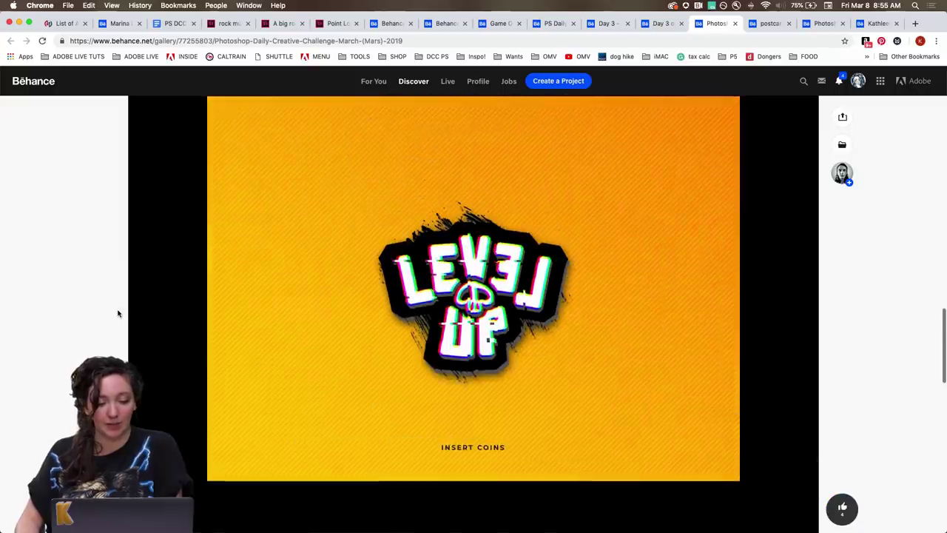
pyautogui.scroll(3, 118, 314)
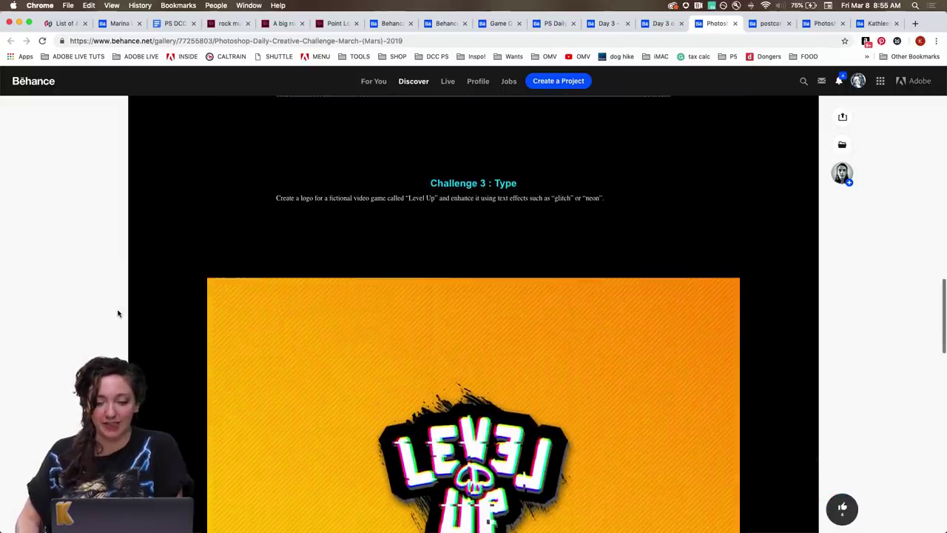
# - Scroll through the postcard challenge entry
pyautogui.hotkey('ctrl', 'Tab')
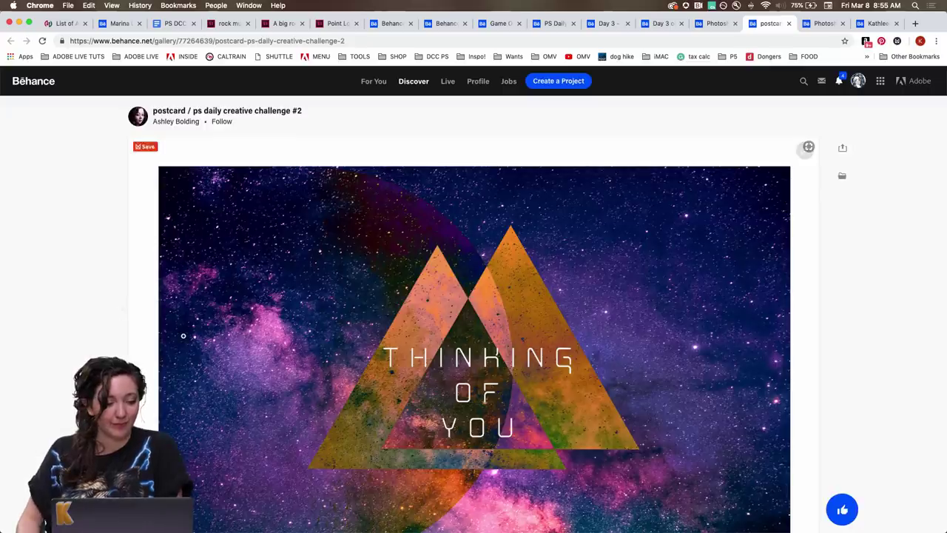
pyautogui.scroll(-1, 148, 326)
pyautogui.scroll(1, 163, 329)
pyautogui.scroll(-2, 185, 337)
pyautogui.scroll(-1, 185, 336)
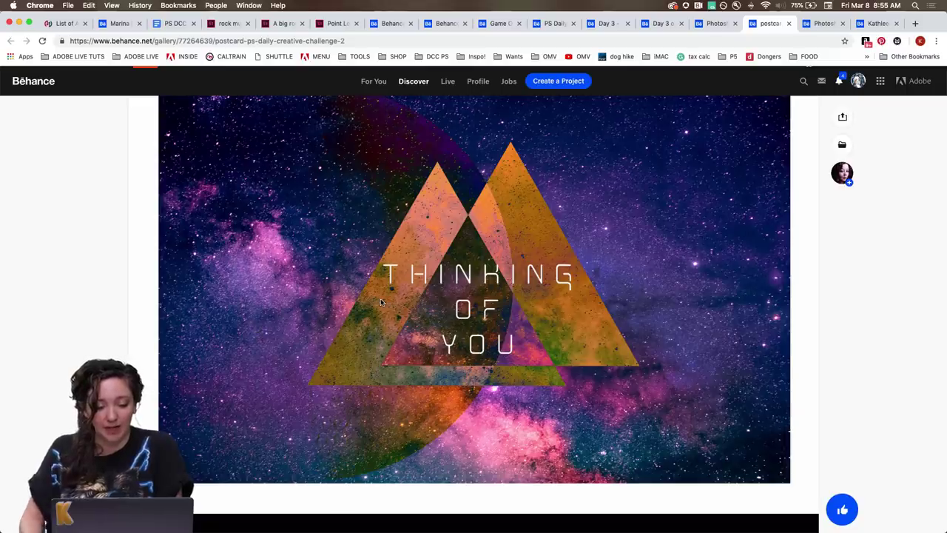
# - Browse the Photoshop Daily Challenge entry, then return to the Level Up project tab
pyautogui.hotkey('ctrl', 'Tab')
pyautogui.scroll(-1, 381, 300)
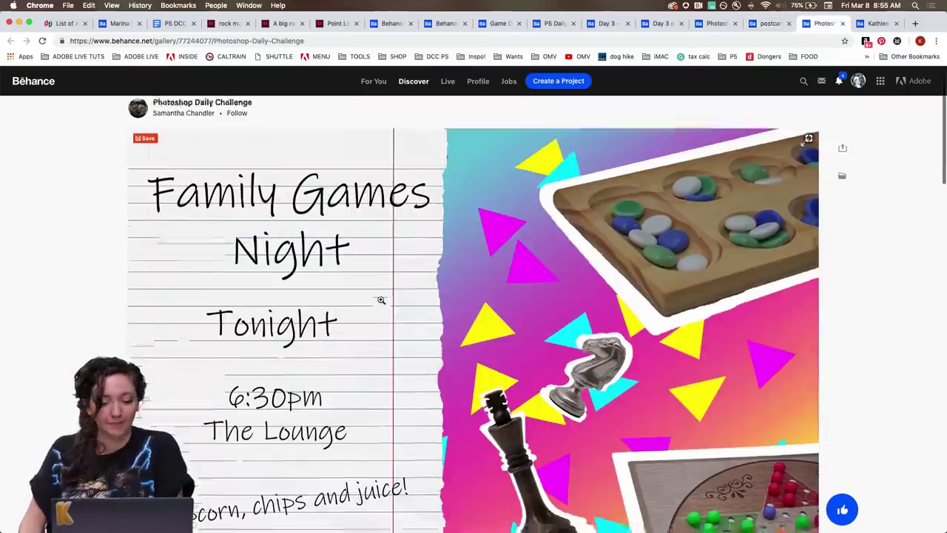
pyautogui.scroll(1, 382, 300)
pyautogui.scroll(-2, 381, 302)
pyautogui.scroll(-10, 381, 302)
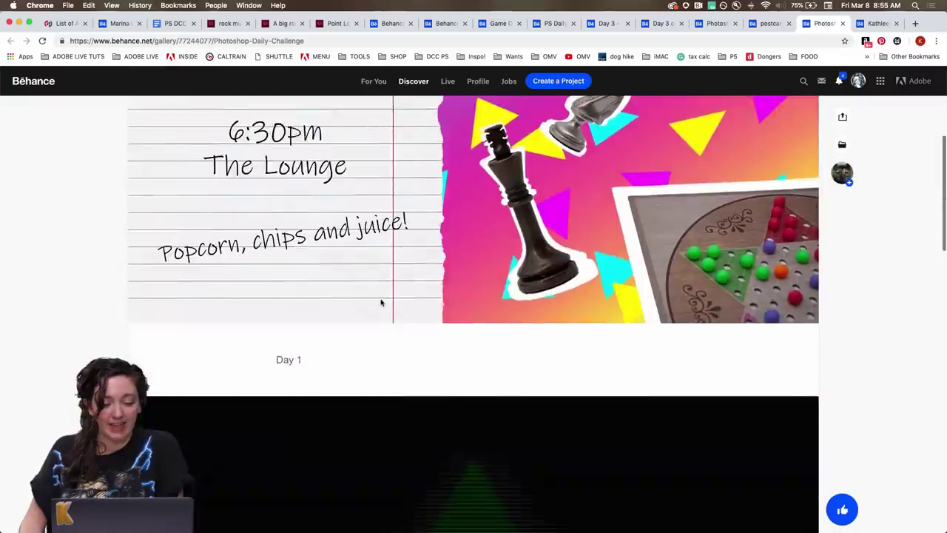
pyautogui.scroll(1, 381, 300)
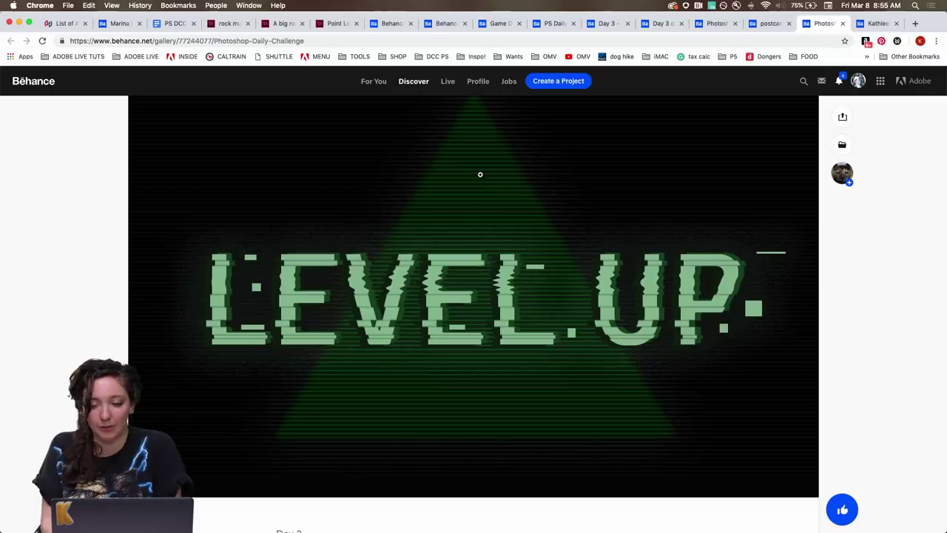
pyautogui.hotkey('ctrl', 'Tab')
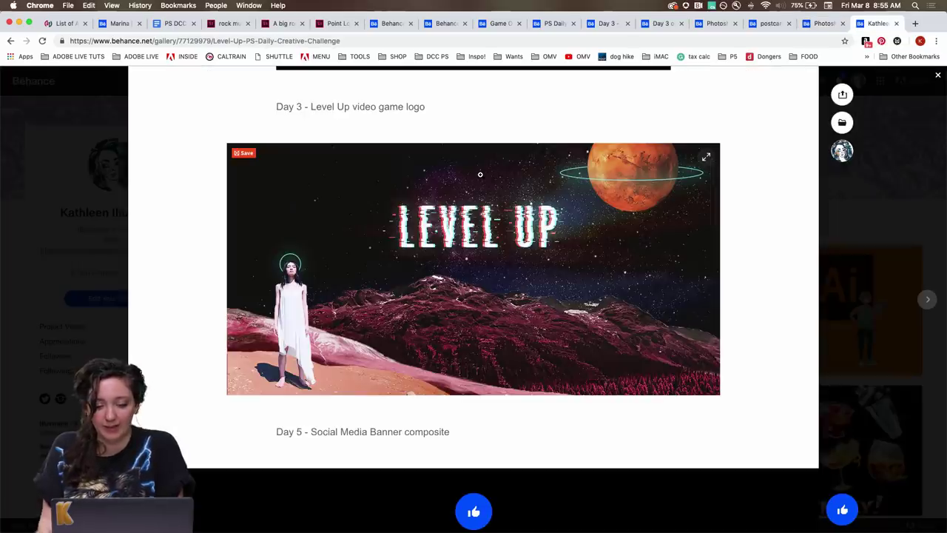
# - Close the Level Up project view to return to the Behance profile's grid of posted work
pyautogui.click(65, 257)
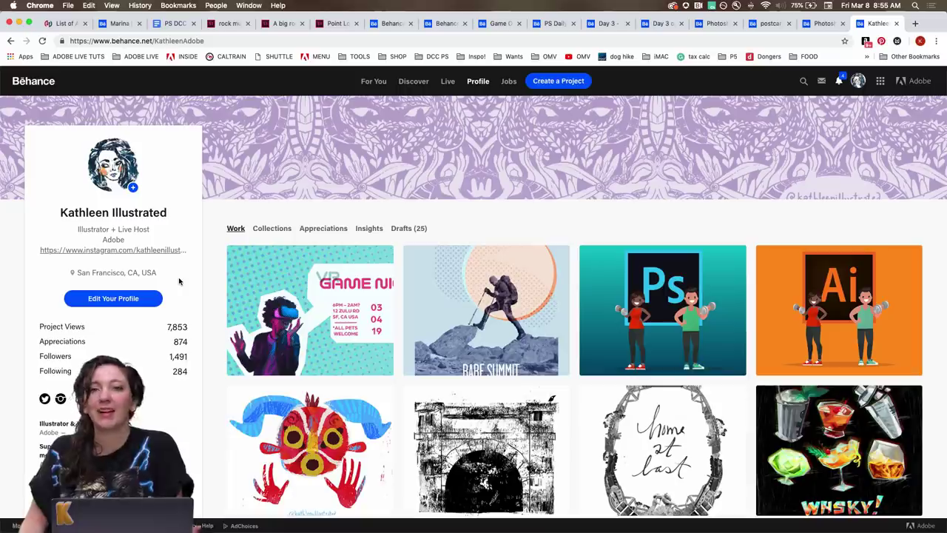